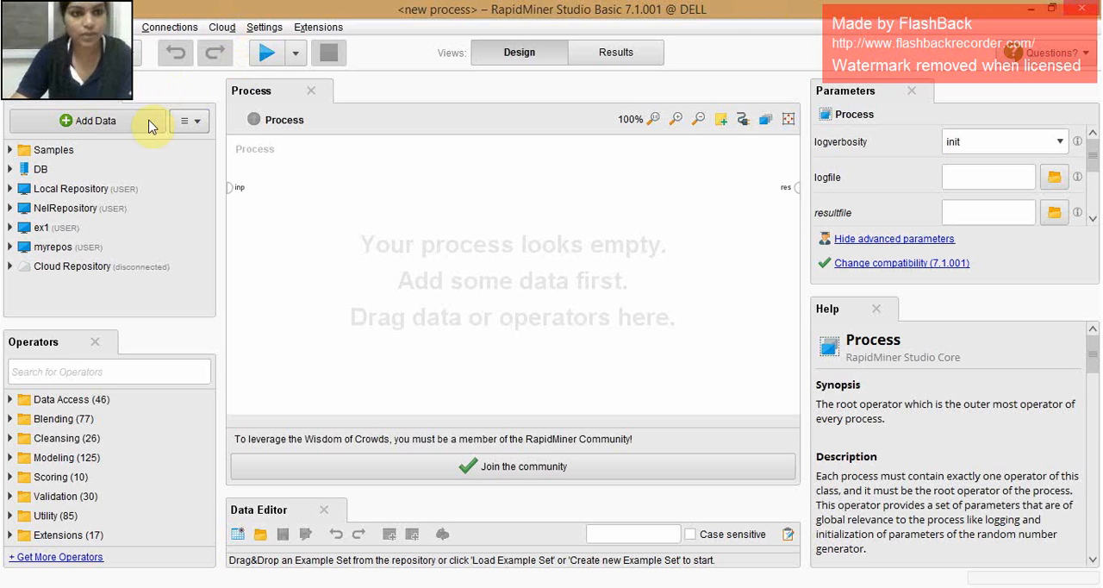
- Create a new local repository with the alias nop in the standard location
left_click(198, 122)
left_click(210, 146)
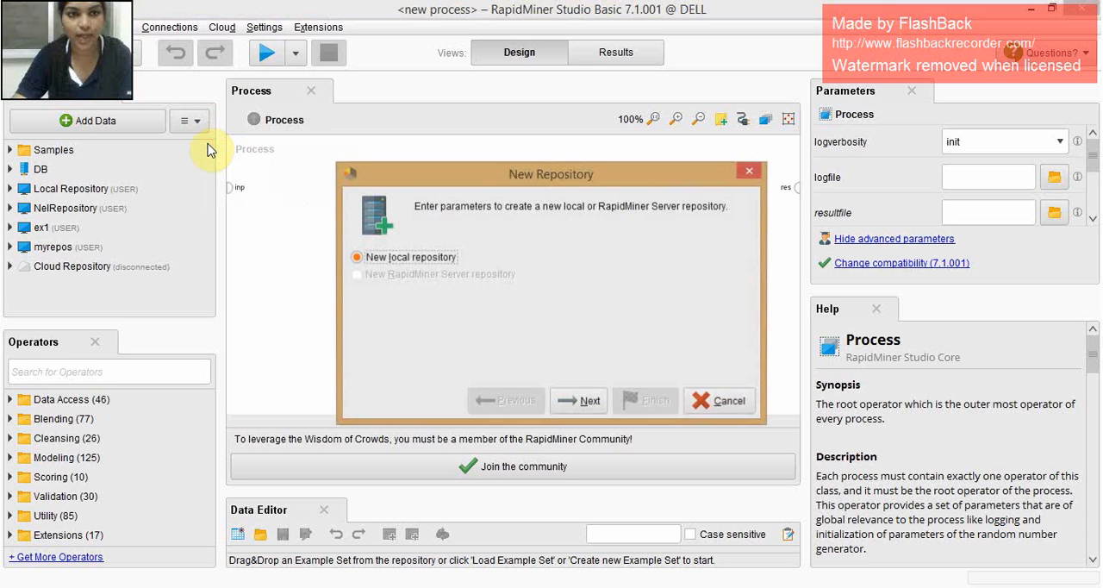
left_click(573, 401)
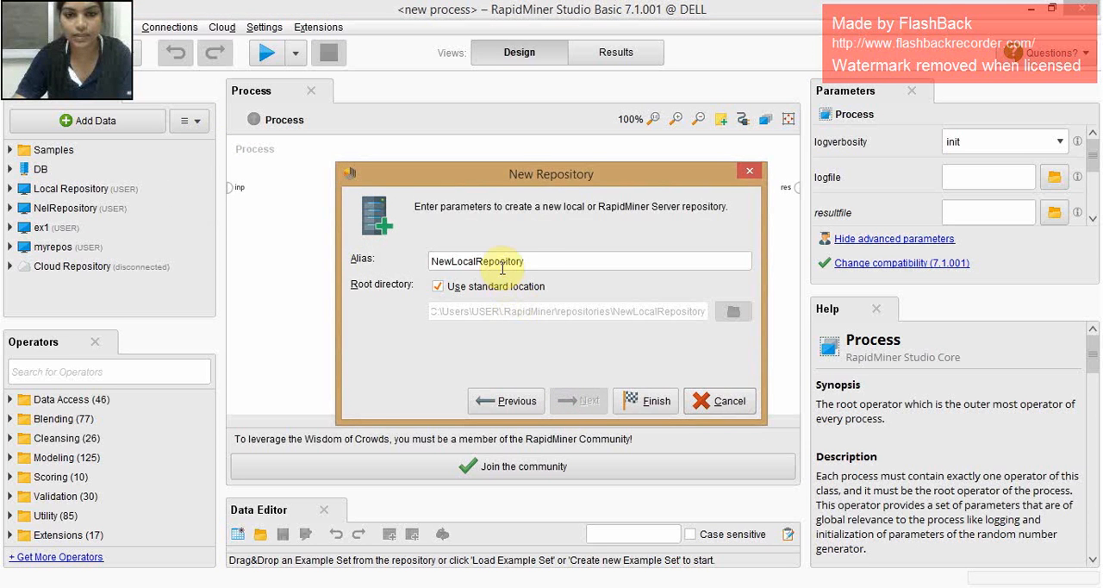
left_click_drag(526, 262, 419, 261)
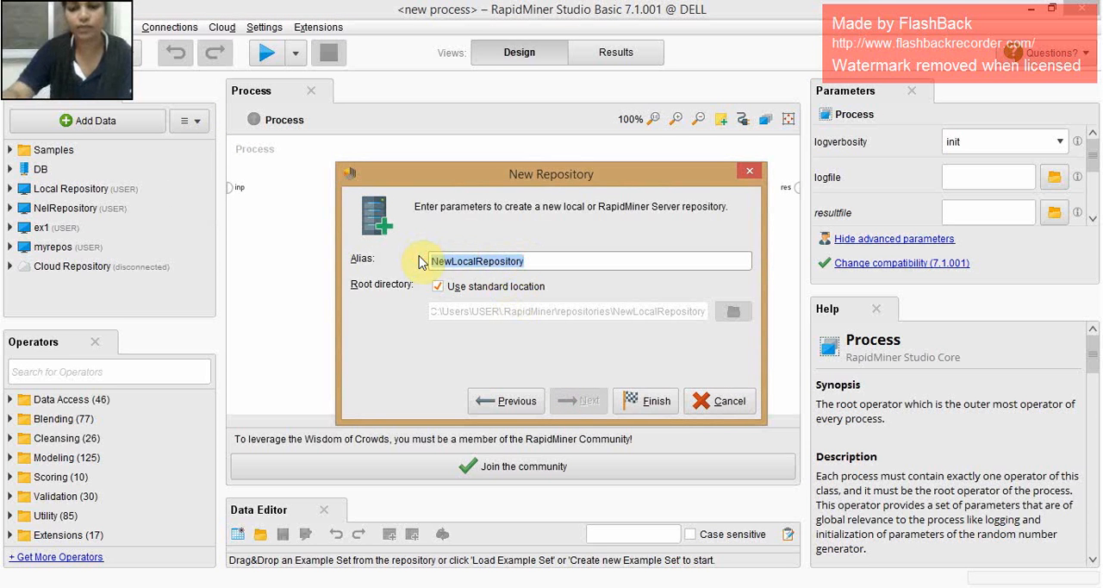
key("BackSpace")
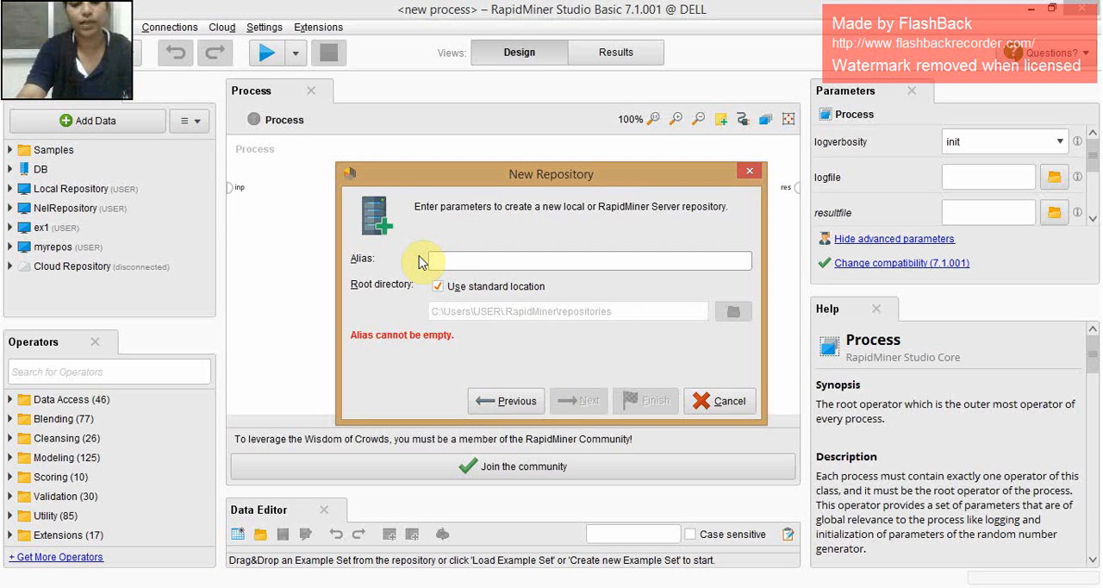
type("nop")
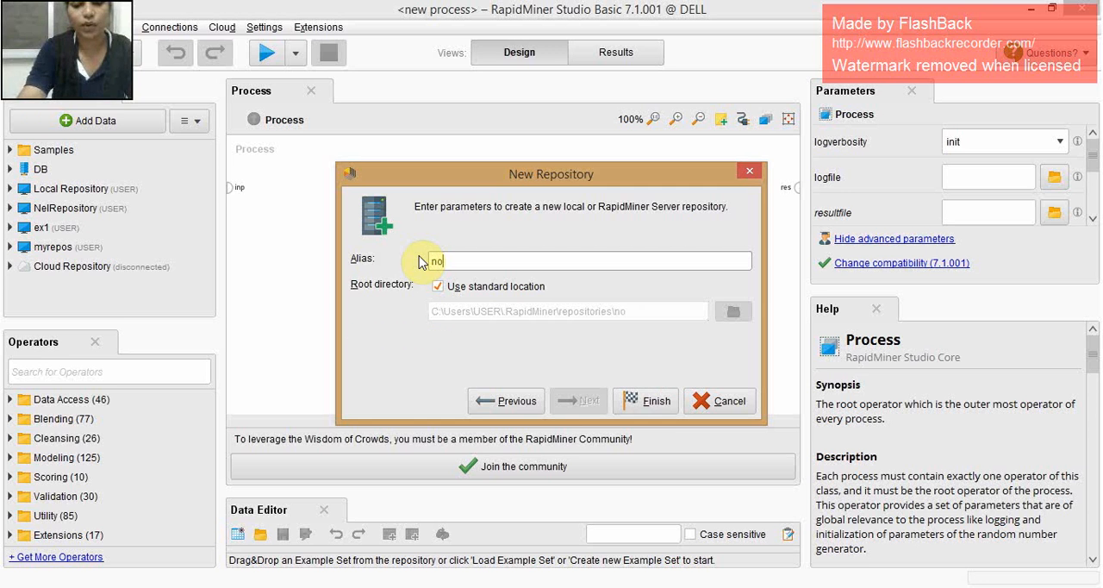
left_click(657, 400)
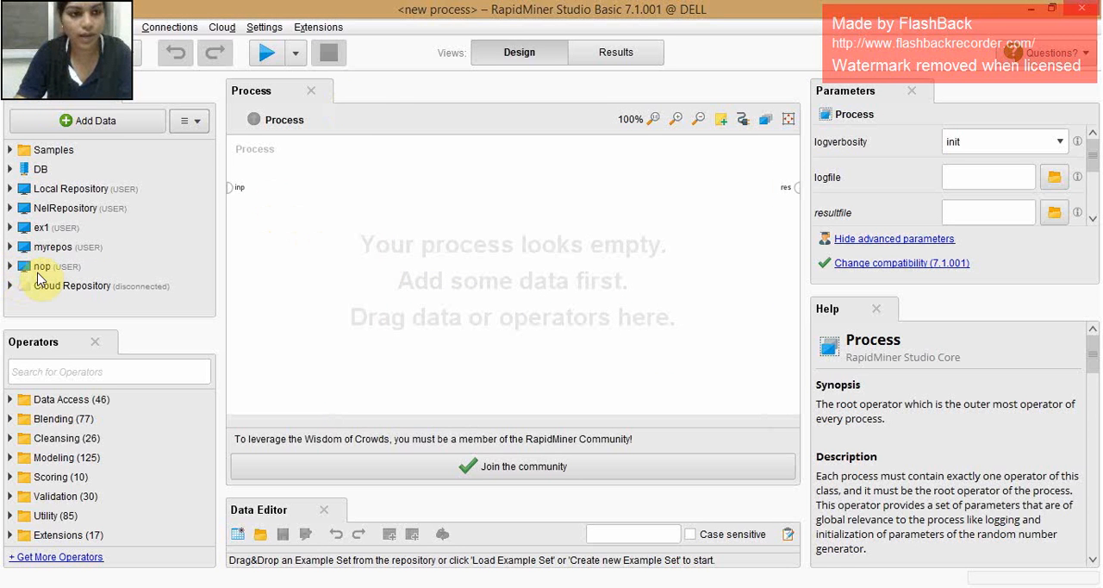
- Create a subfolder named DATA in the nop repository
left_click(43, 269)
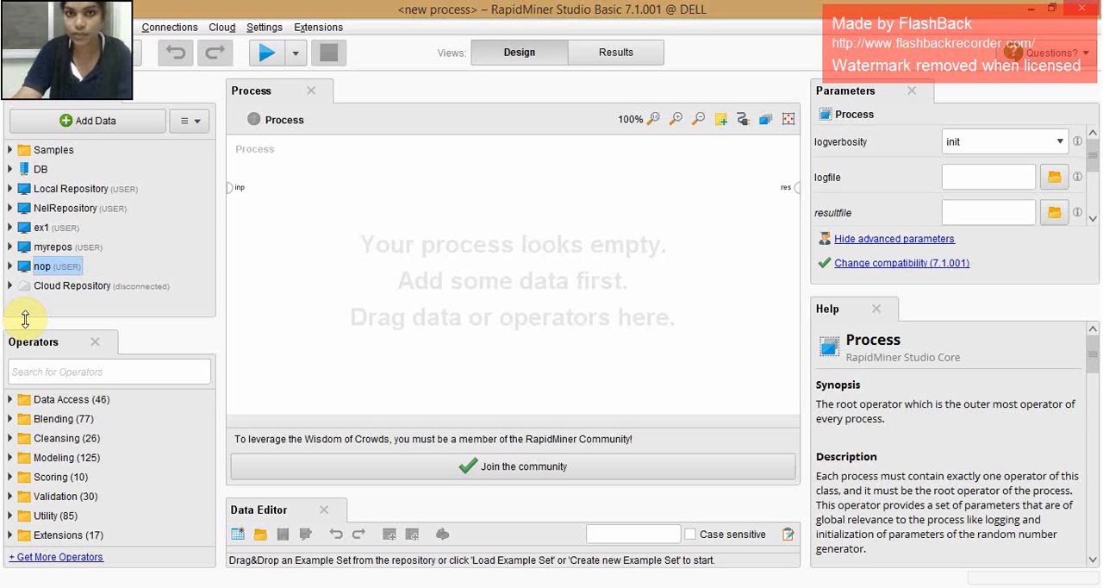
right_click(52, 270)
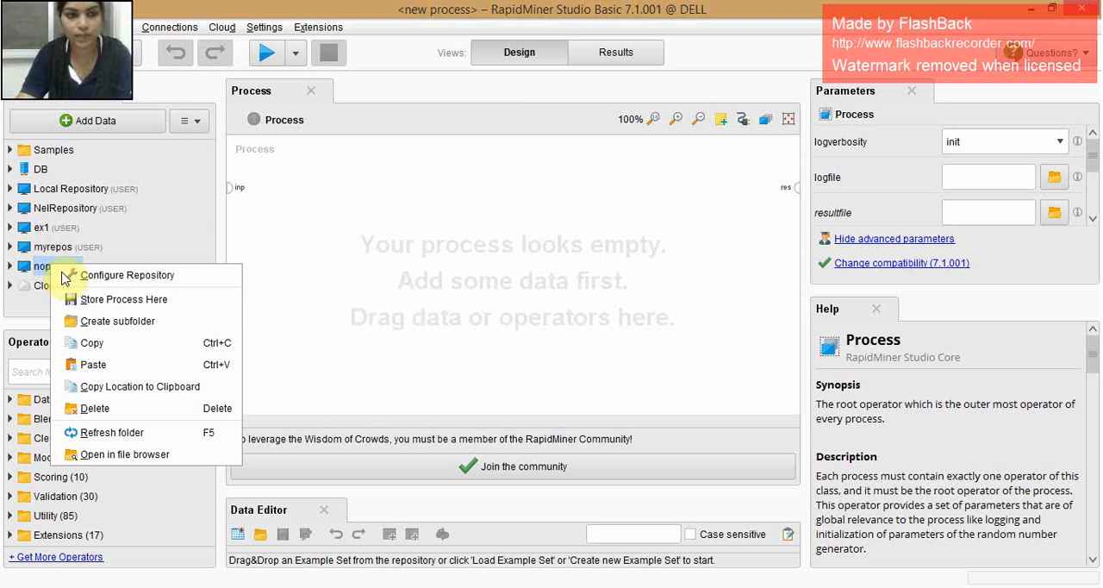
left_click(103, 316)
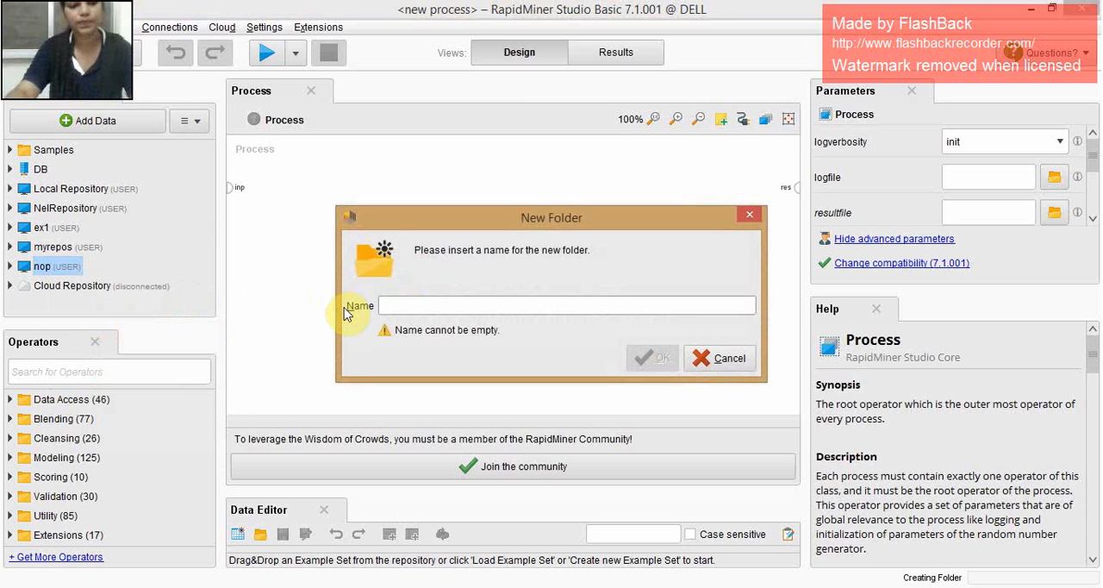
type("DATA")
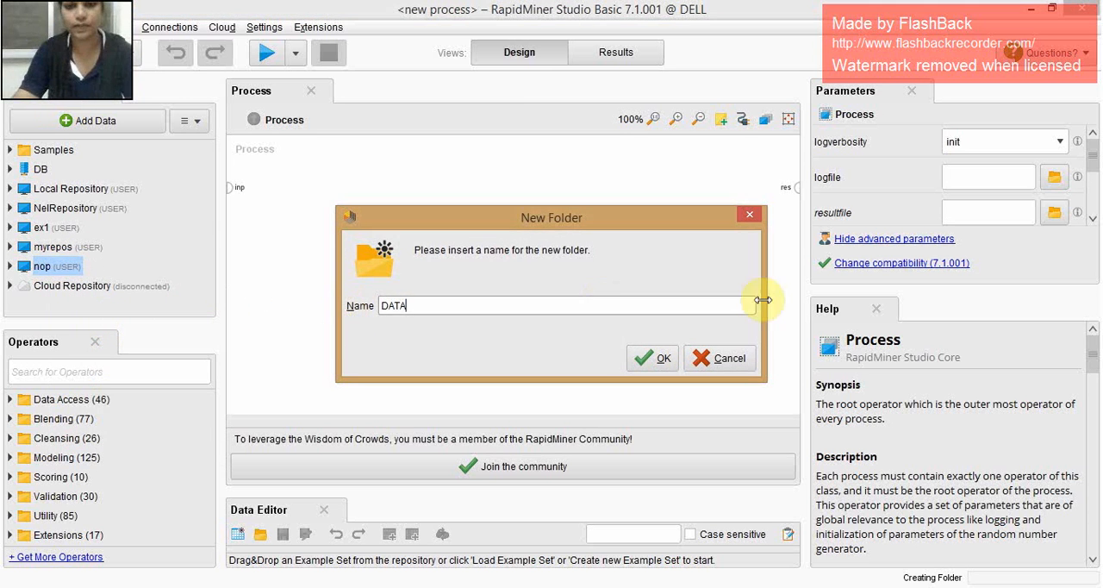
left_click(661, 359)
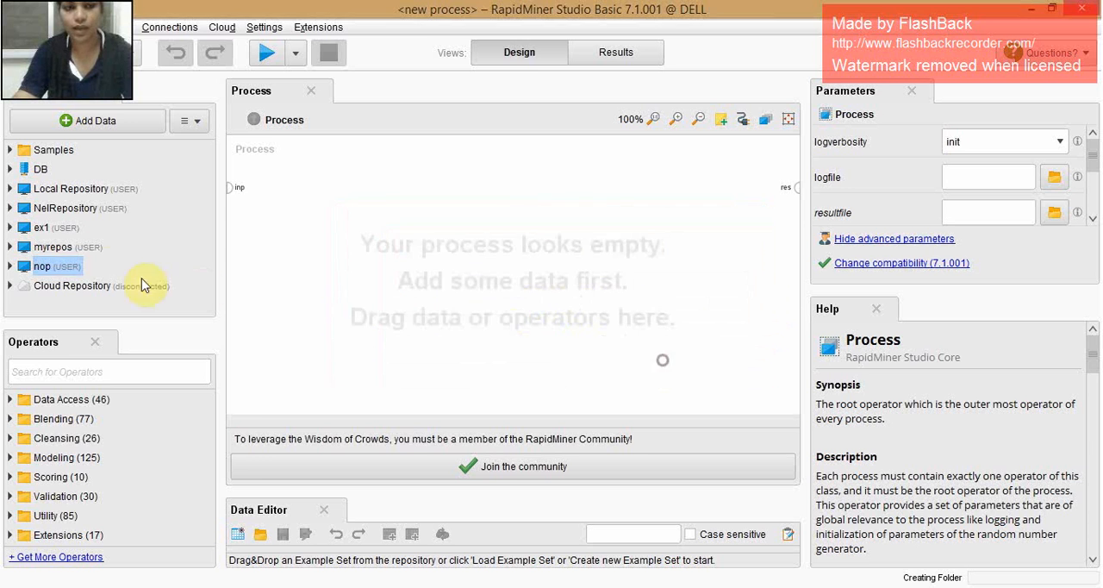
- Create a second subfolder named PROCESS in the nop repository
right_click(73, 269)
left_click(121, 323)
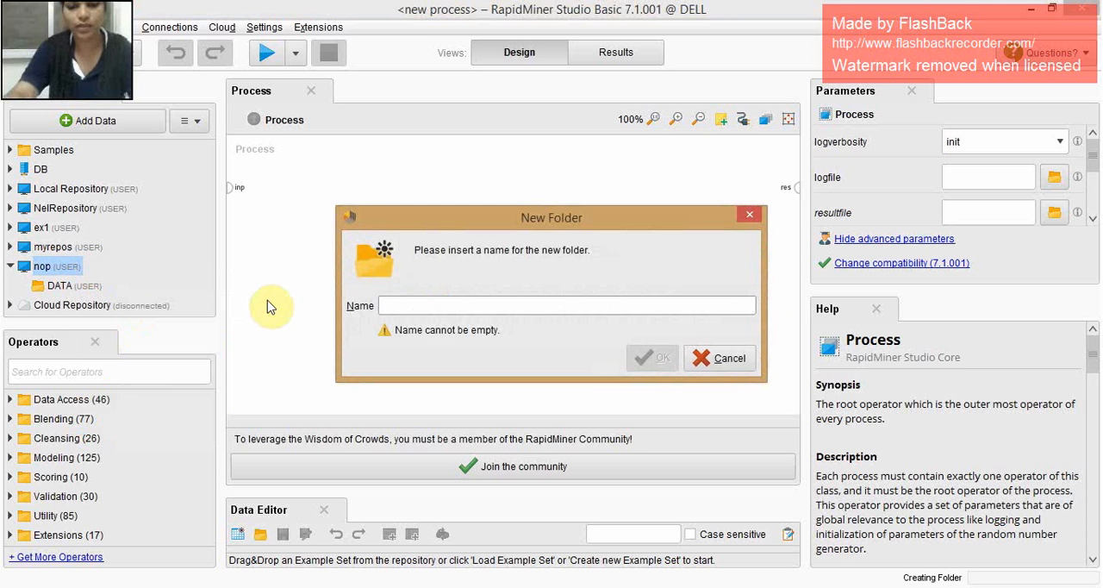
type("PROCESS")
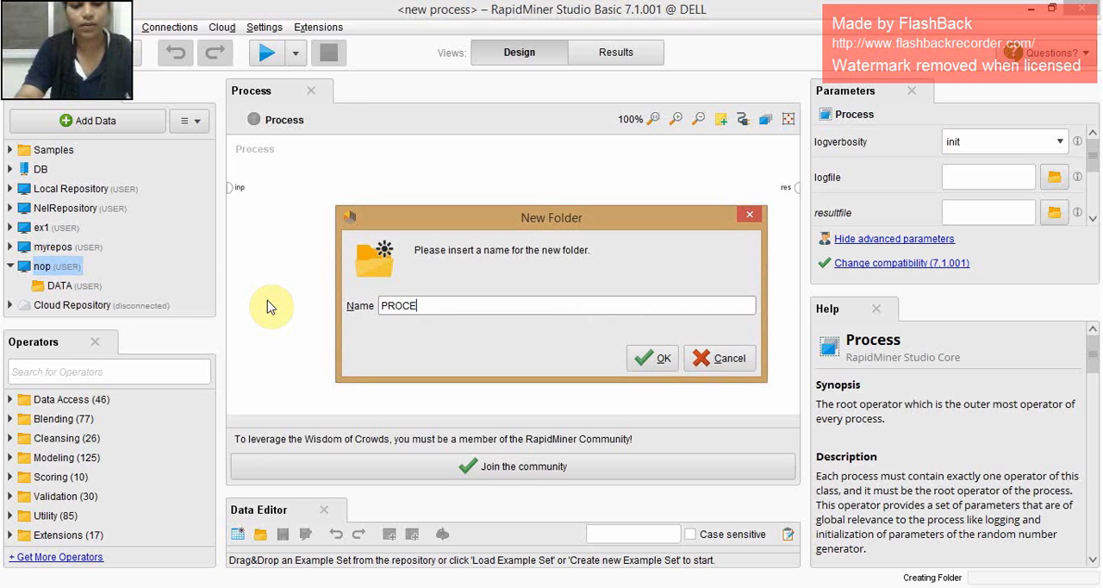
left_click(652, 356)
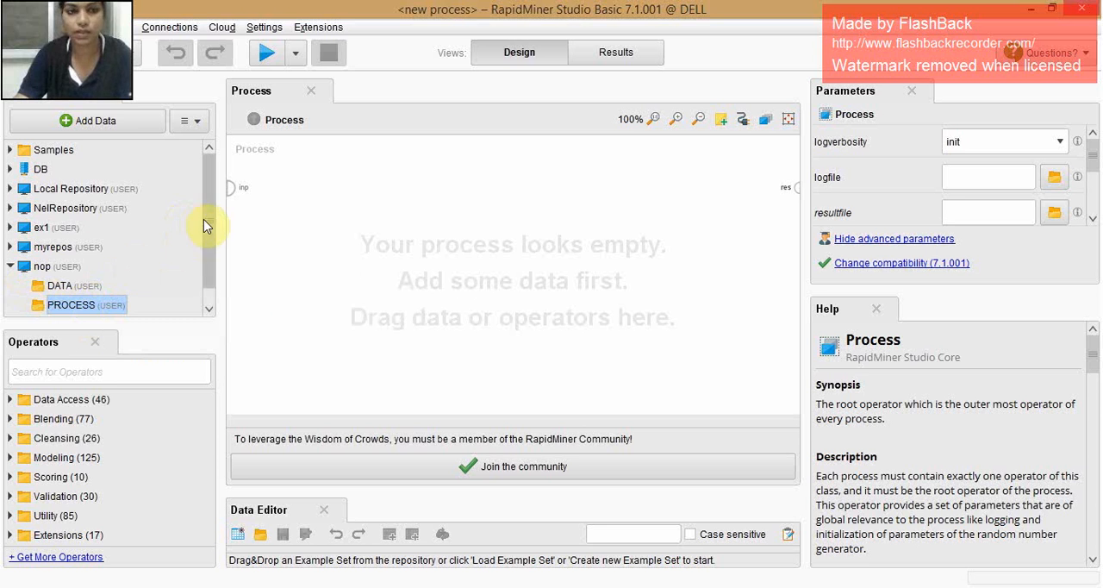
- Start importing auto.csv from this computer's Desktop, without treating its first row as a header
left_click_drag(211, 249, 207, 270)
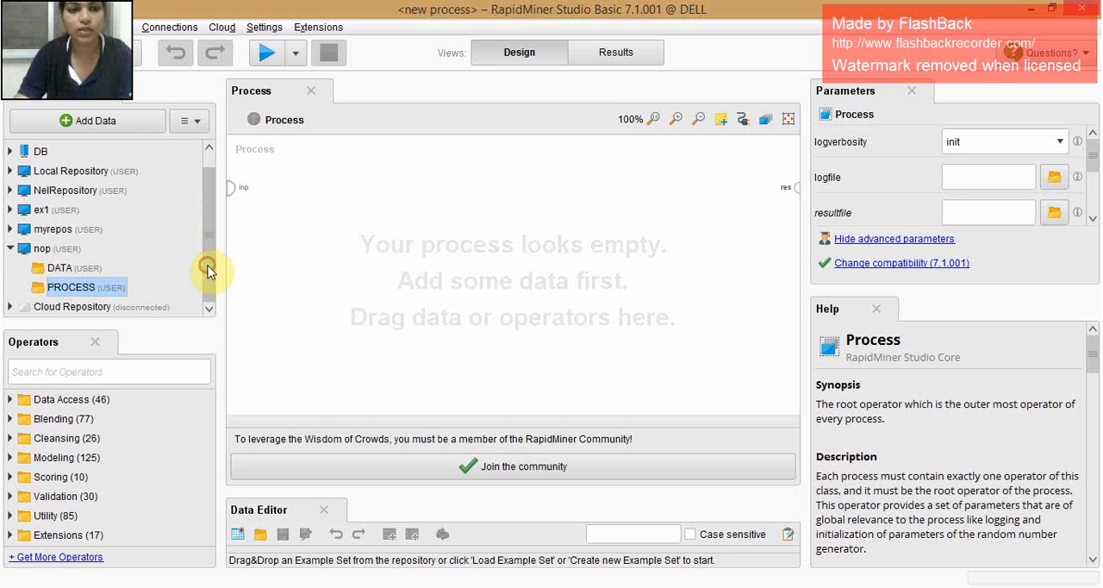
left_click(41, 250)
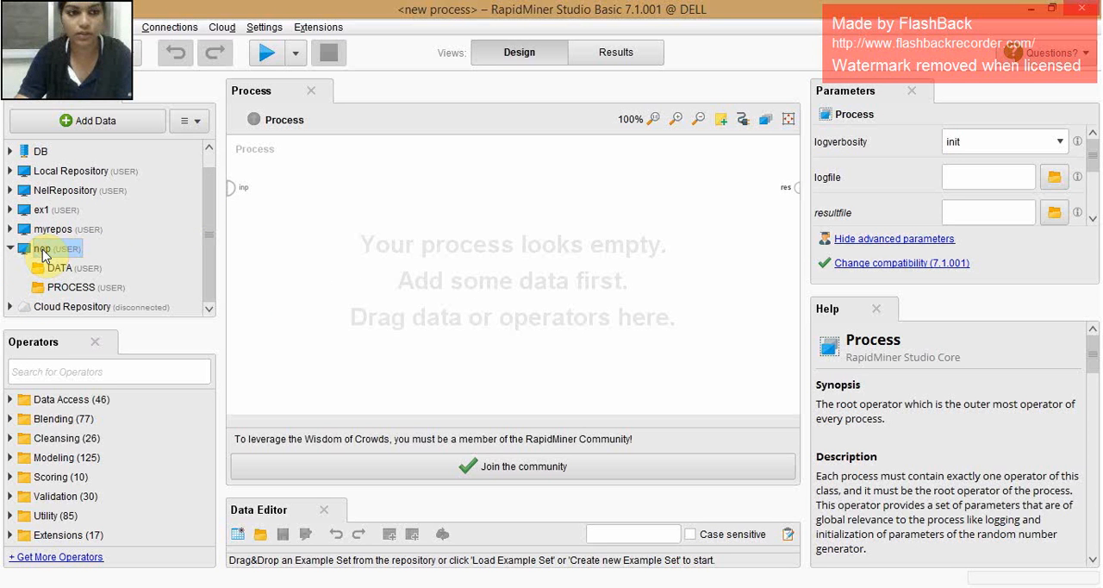
left_click(93, 126)
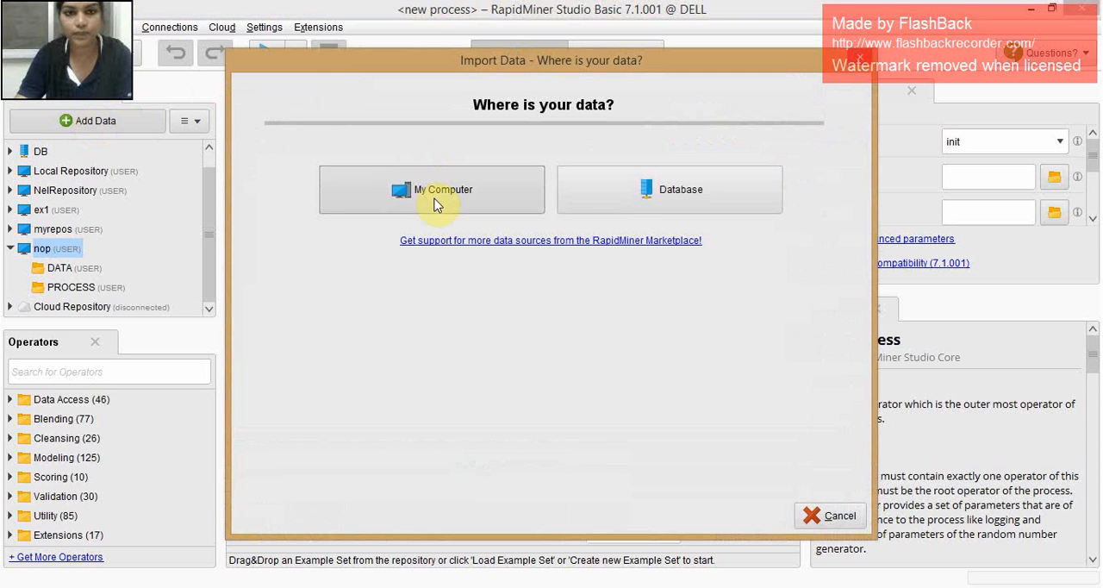
left_click(433, 196)
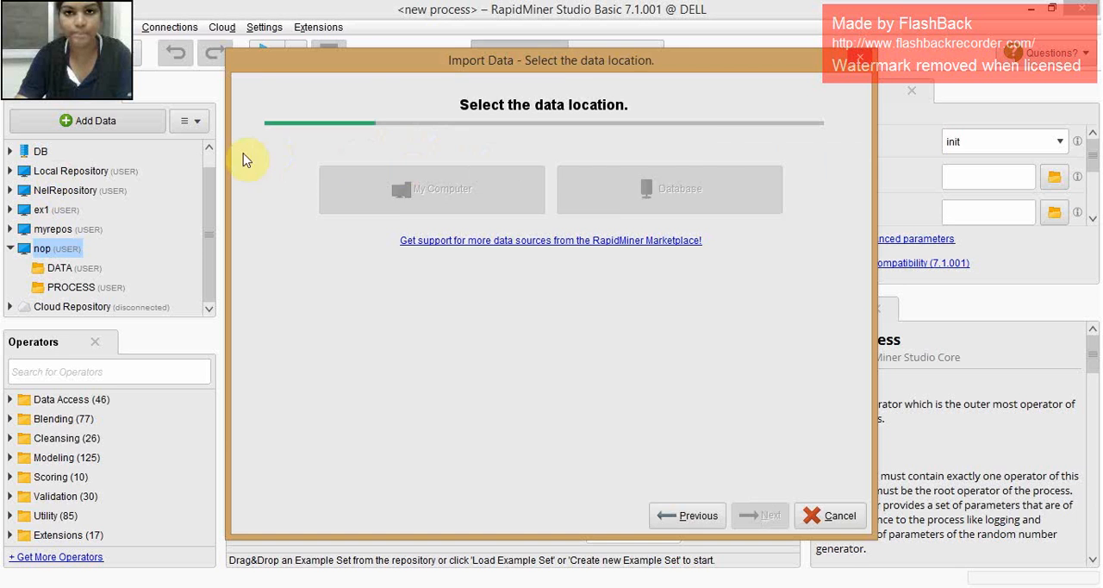
left_click(411, 154)
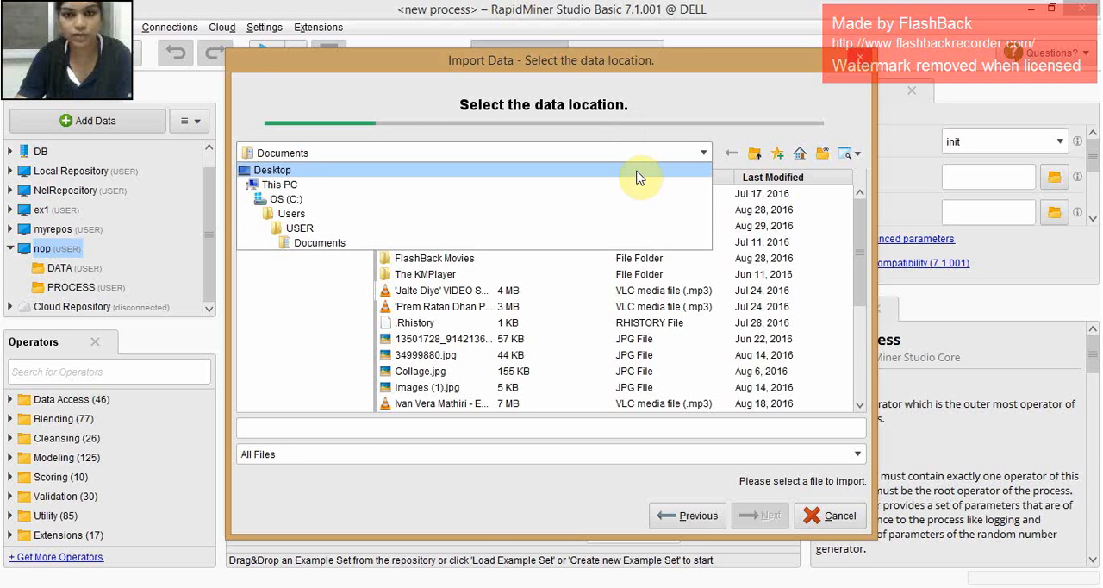
left_click(504, 171)
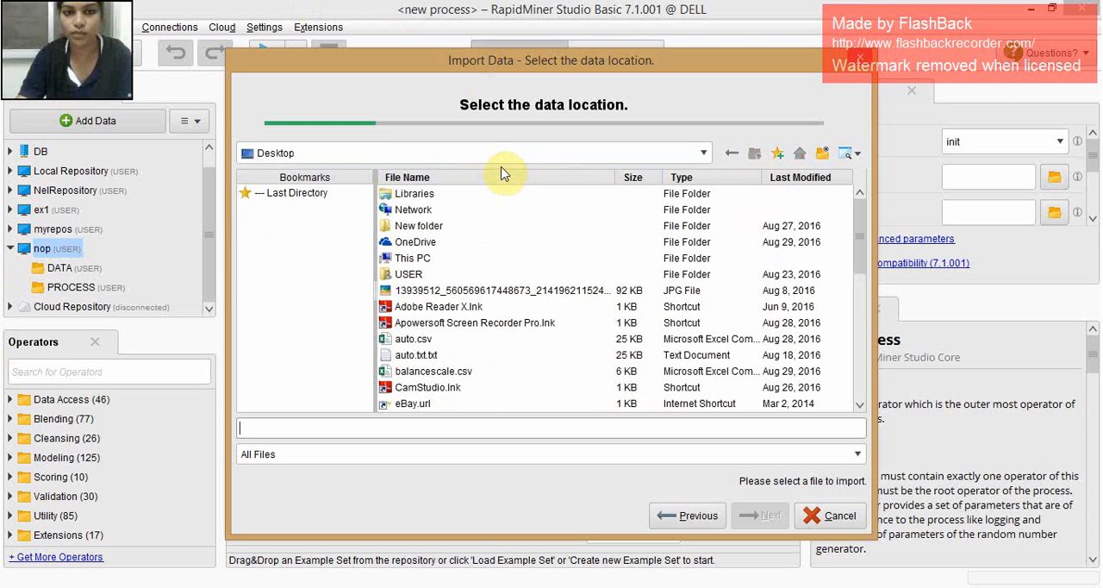
left_click(420, 343)
left_click(749, 517)
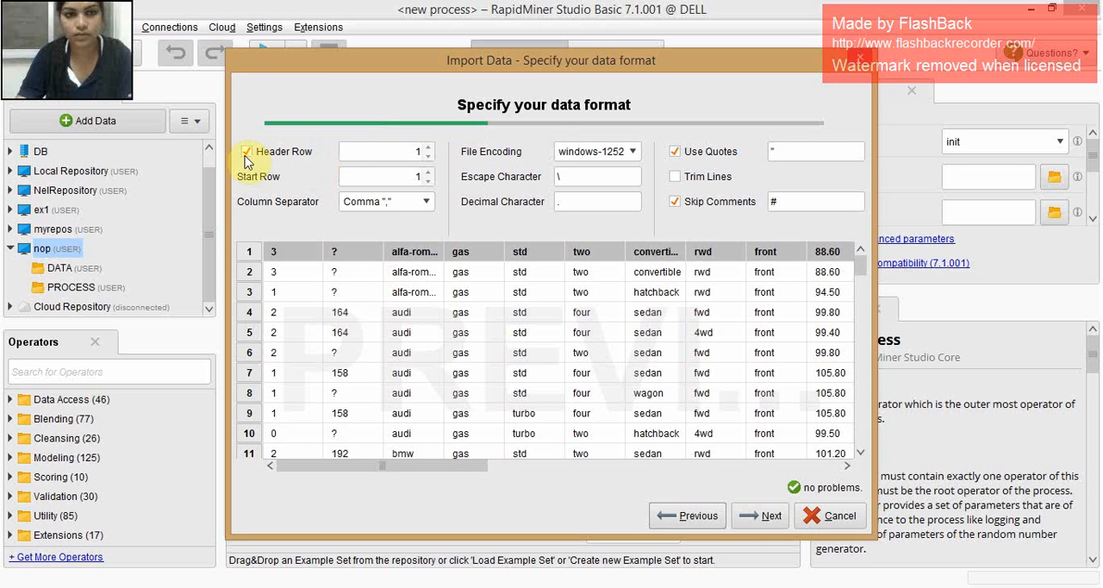
left_click(247, 152)
left_click(759, 515)
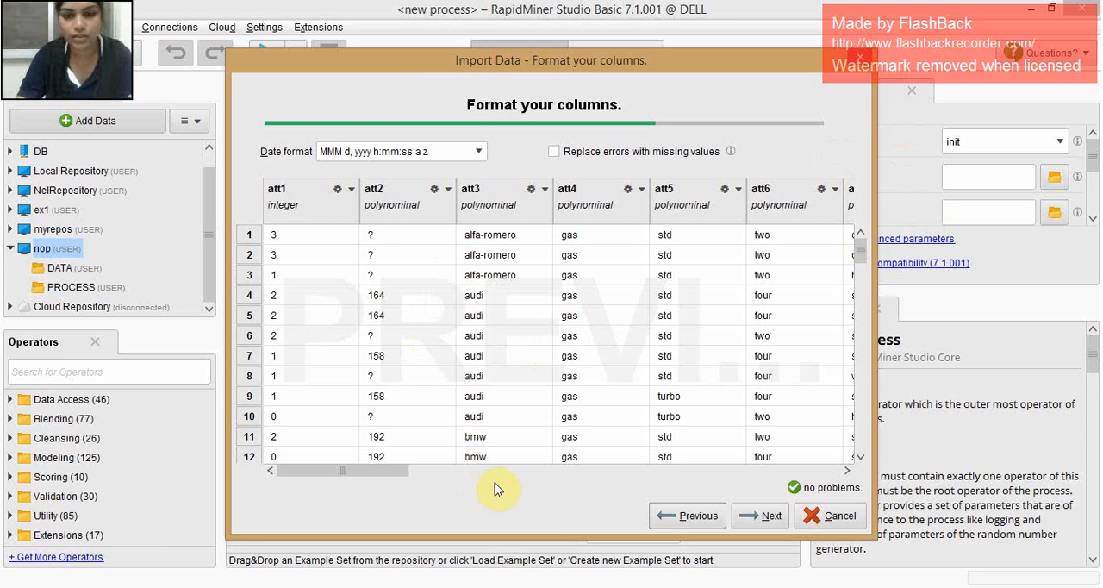
- Change the data type of column att2 to integer
mouse_move(854, 254)
left_mouse_down()
mouse_move(862, 306)
mouse_move(857, 240)
left_mouse_up()
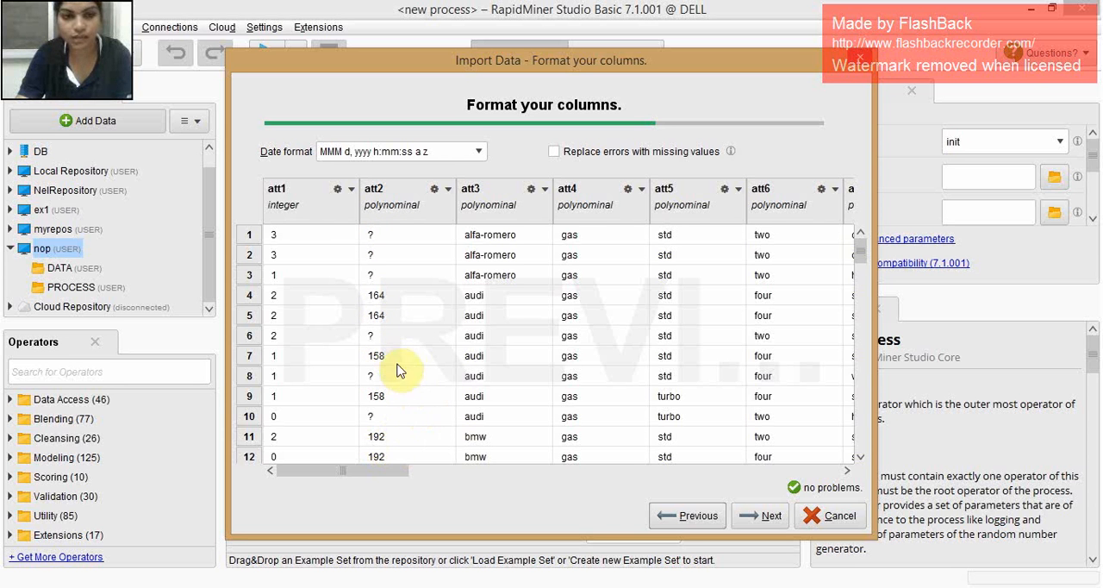
left_click(445, 189)
mouse_move(464, 210)
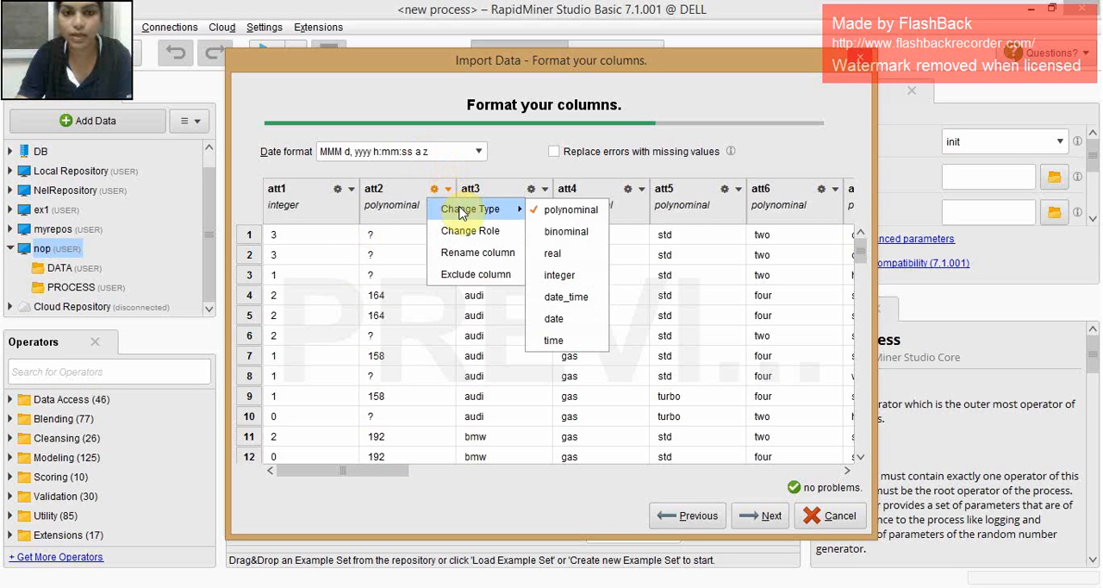
left_click(559, 274)
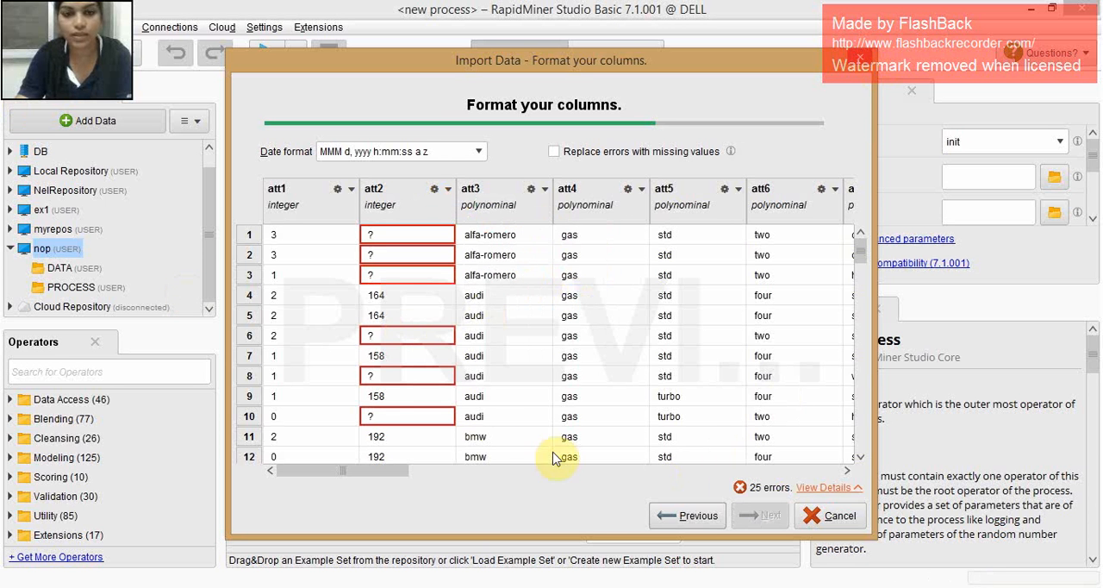
- Change the data type of columns att19 and att20 to real
left_click_drag(404, 472, 703, 513)
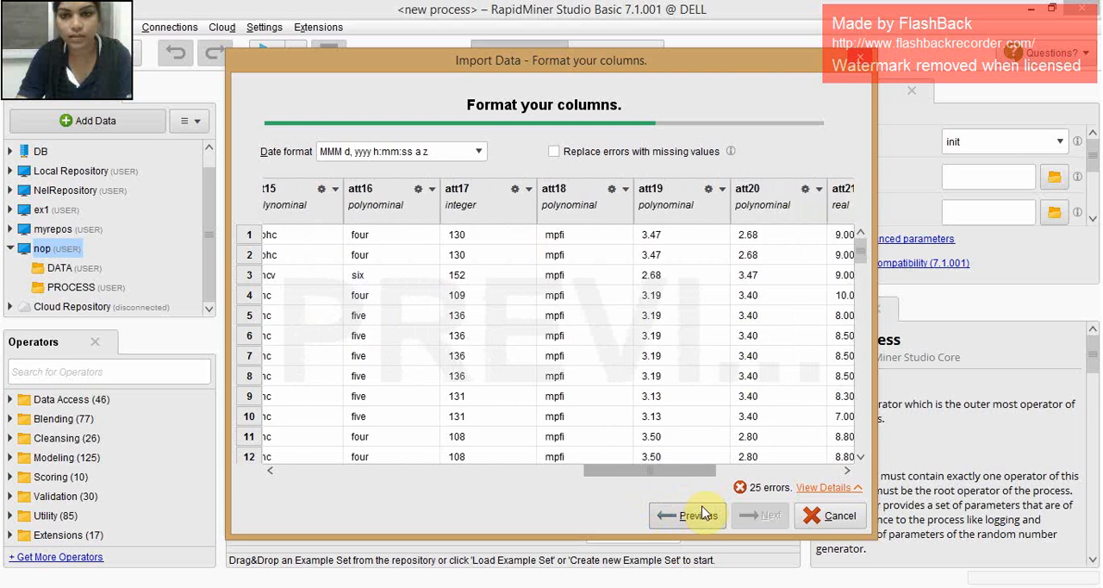
left_click(721, 189)
mouse_move(759, 210)
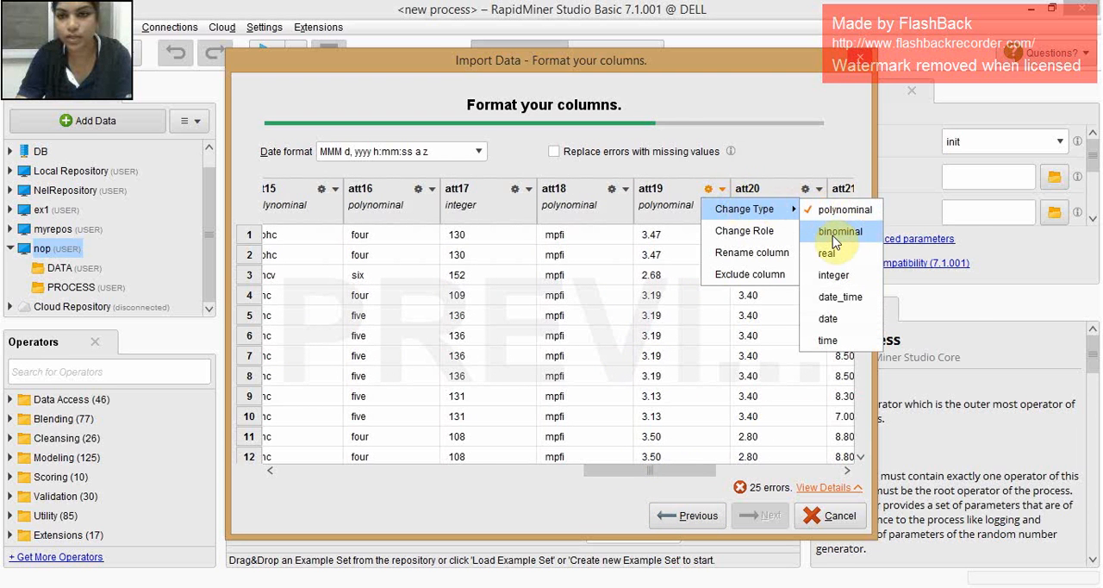
left_click(827, 253)
left_click(817, 189)
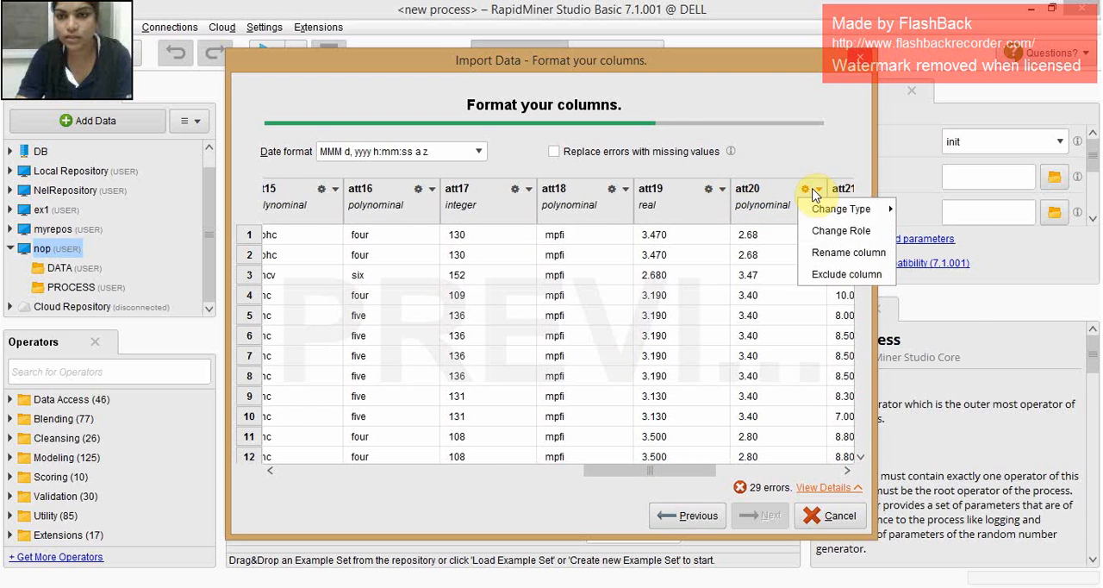
mouse_move(842, 209)
left_click(922, 253)
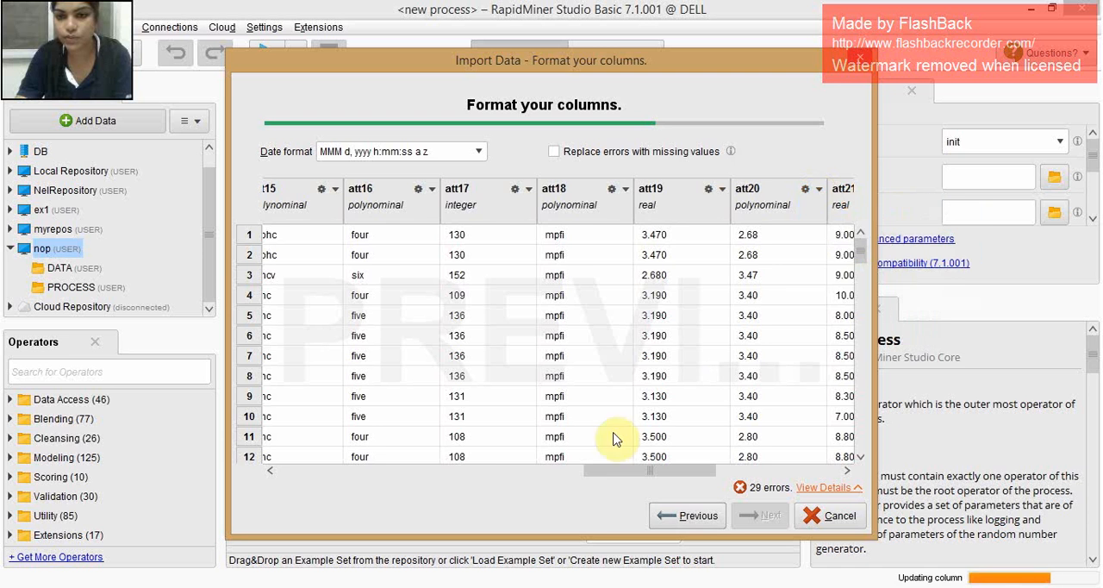
- Change the data type of column att26 to integer
left_click_drag(646, 469, 768, 469)
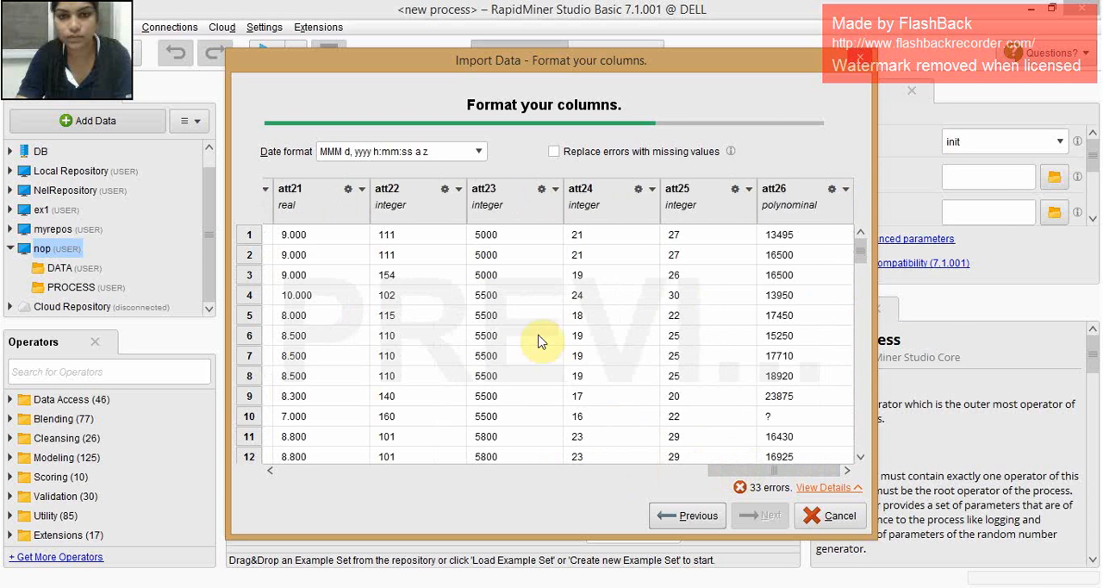
left_click(846, 190)
mouse_move(858, 209)
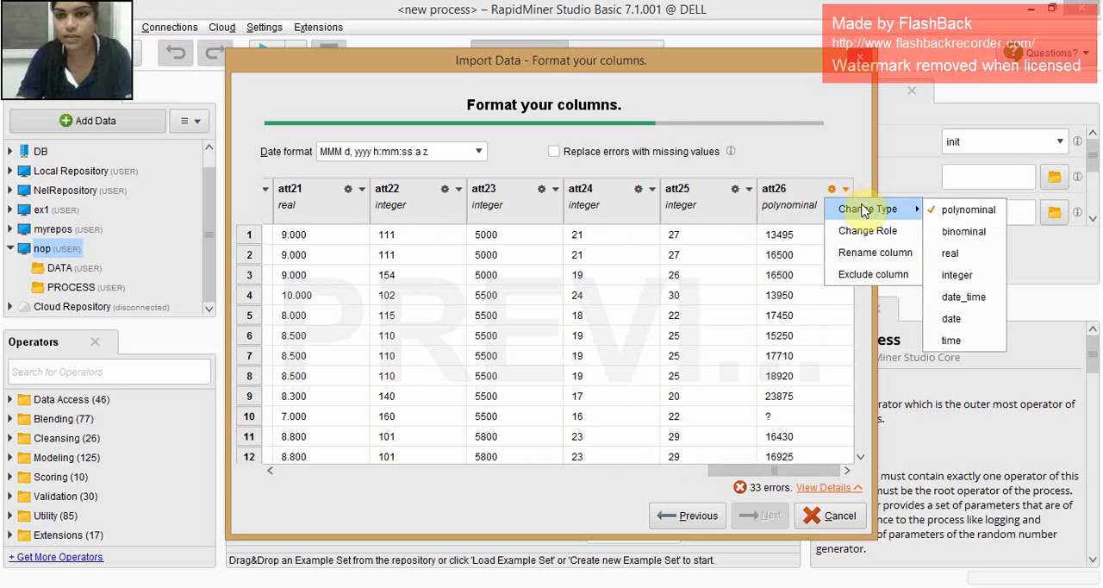
left_click(957, 275)
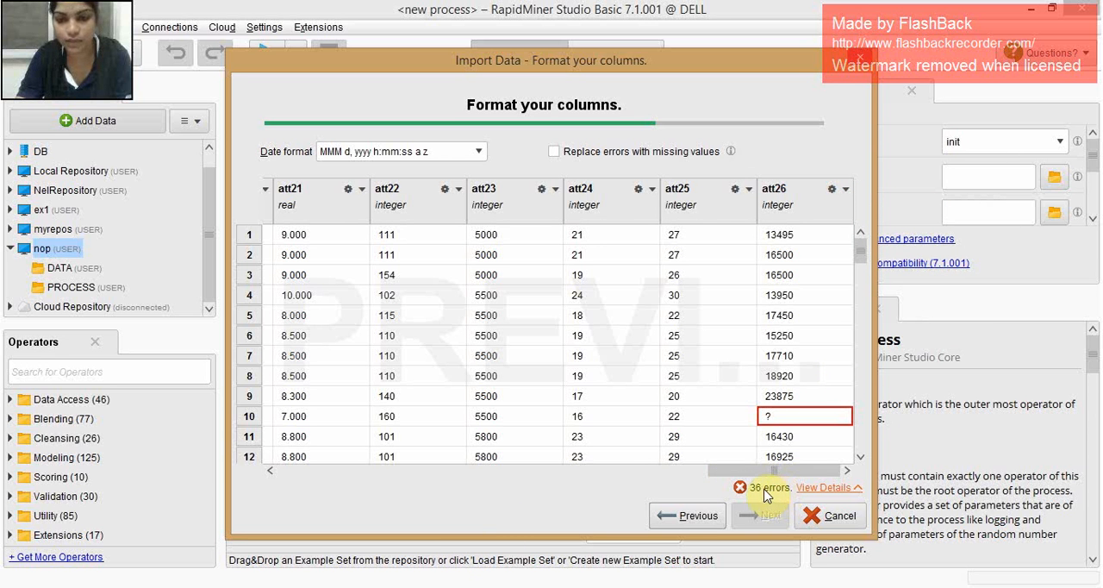
- Replace errors with missing values and finish the import, storing the data as auto in the DATA folder of nop
left_click(553, 151)
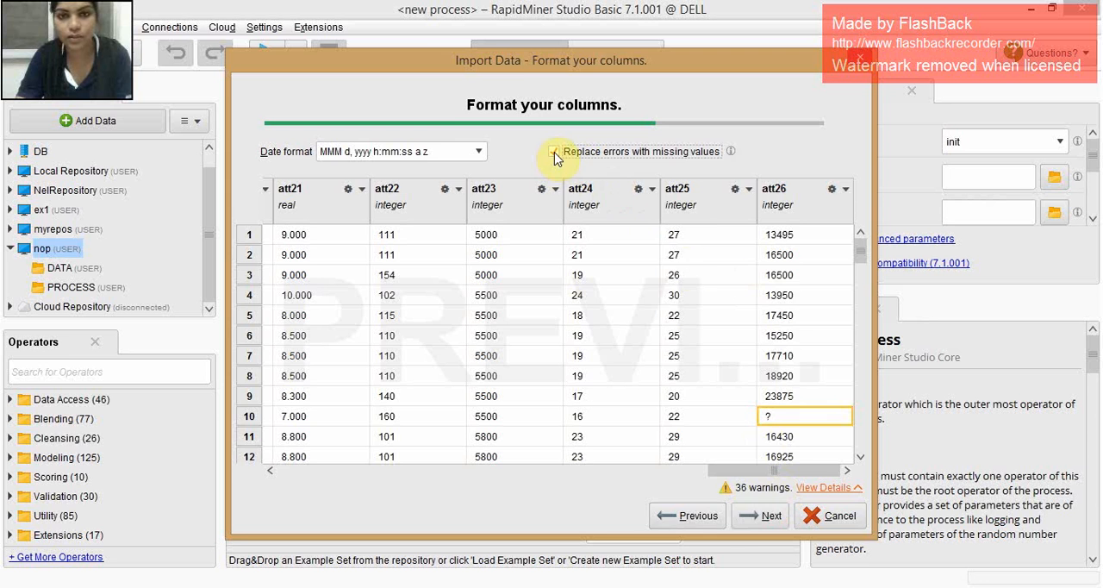
left_click(776, 515)
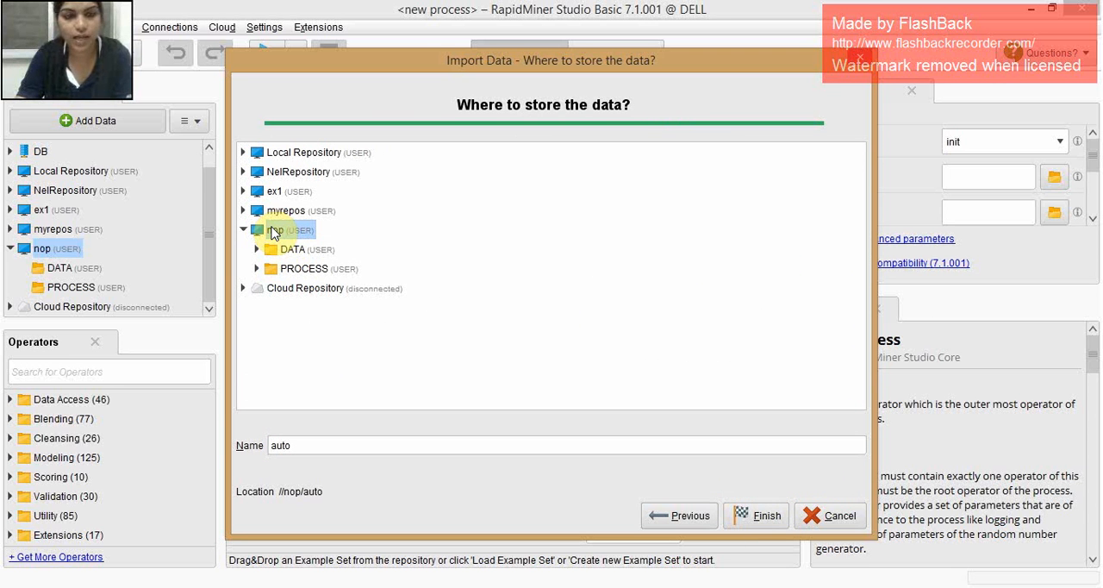
left_click(296, 254)
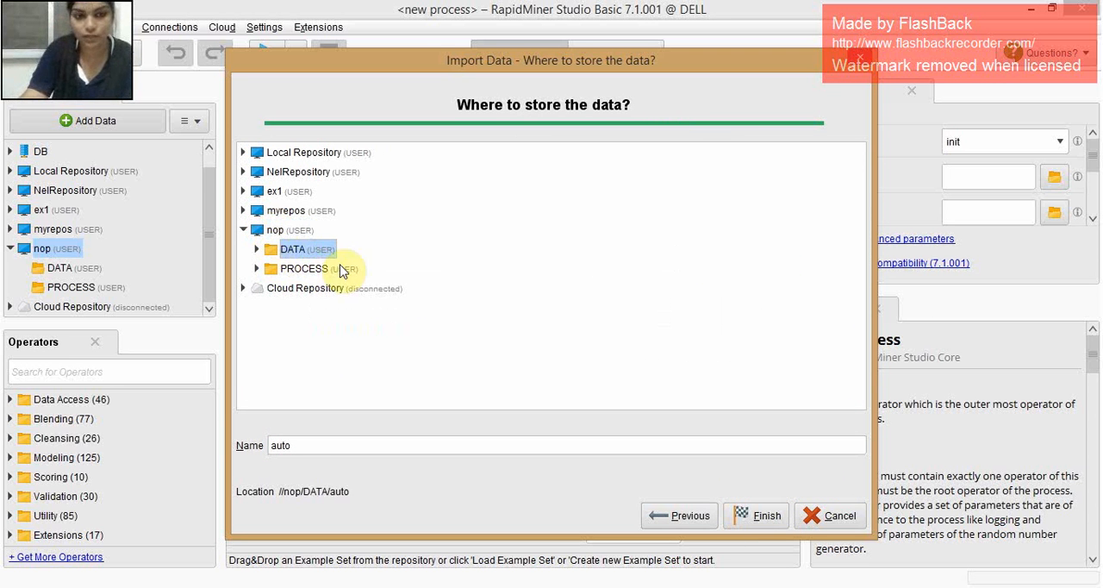
left_click(761, 515)
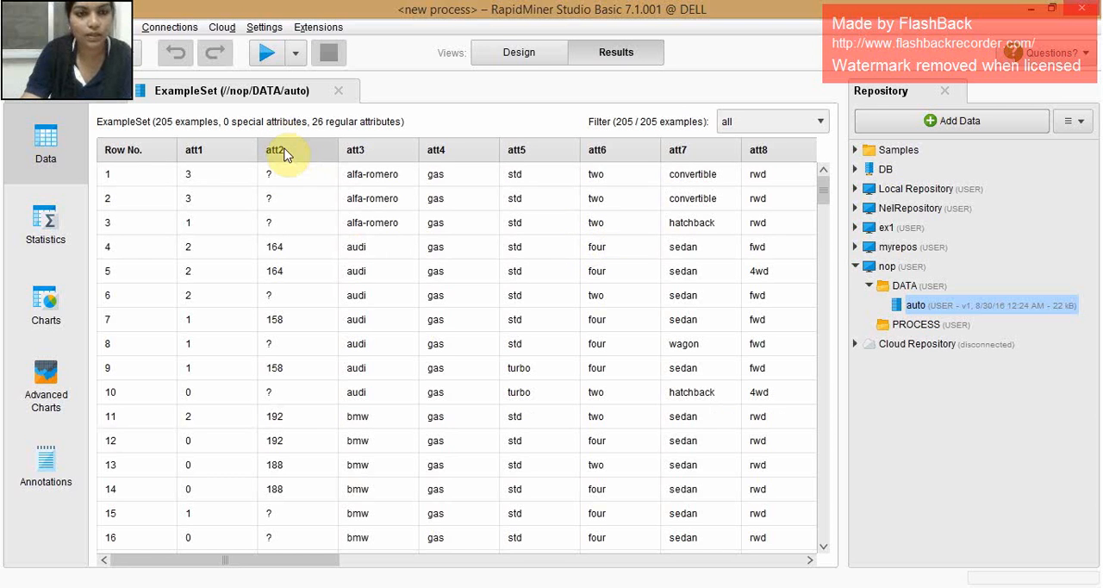
- Examine the missing entries in column att2 and the missing-value statistics of all attributes in the imported auto data
left_click(279, 177)
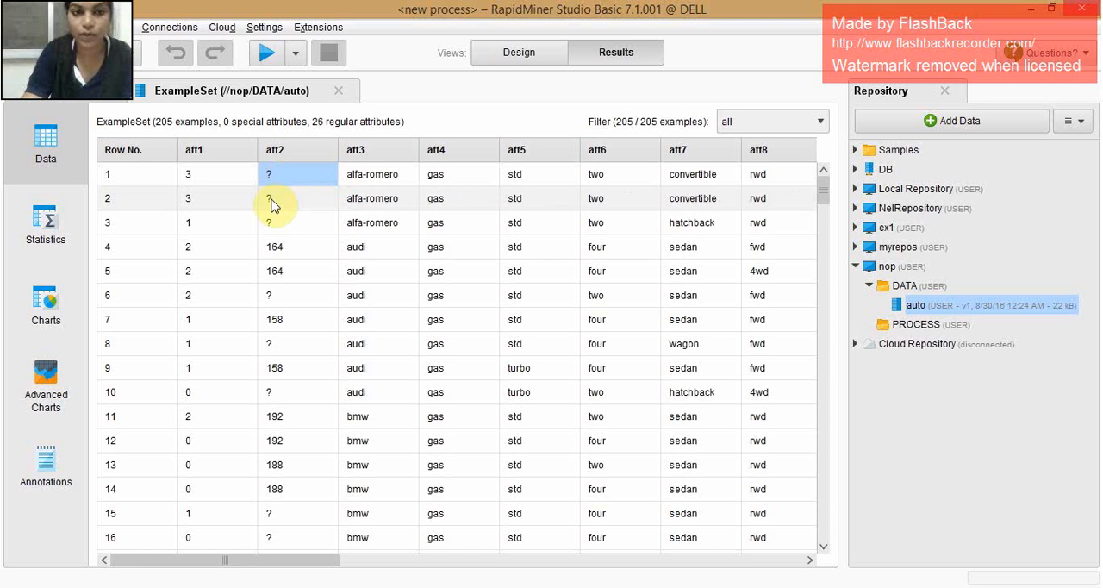
left_click(274, 200)
left_click(279, 222)
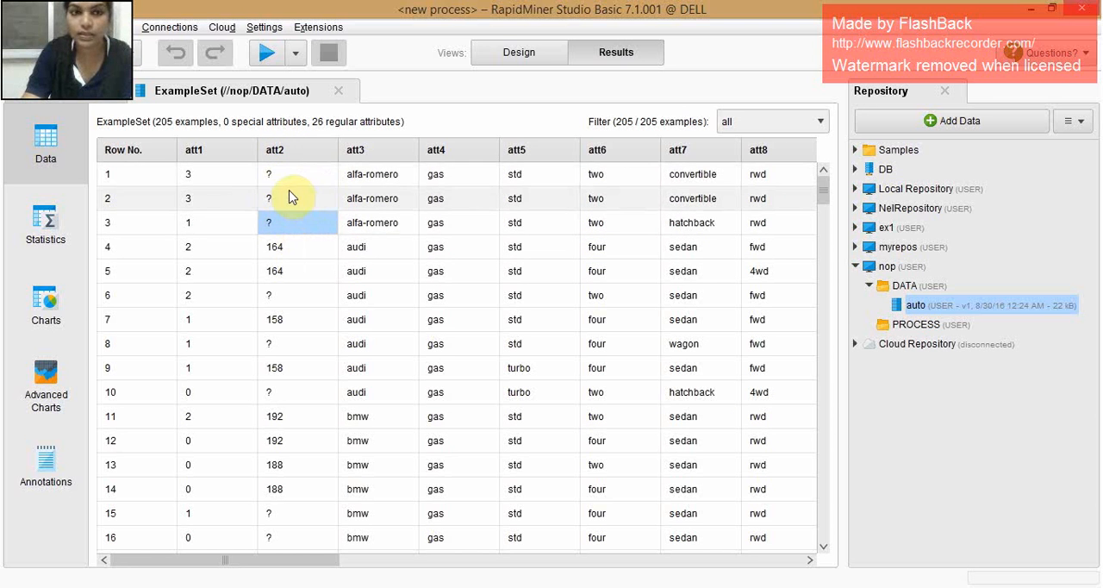
left_click(47, 225)
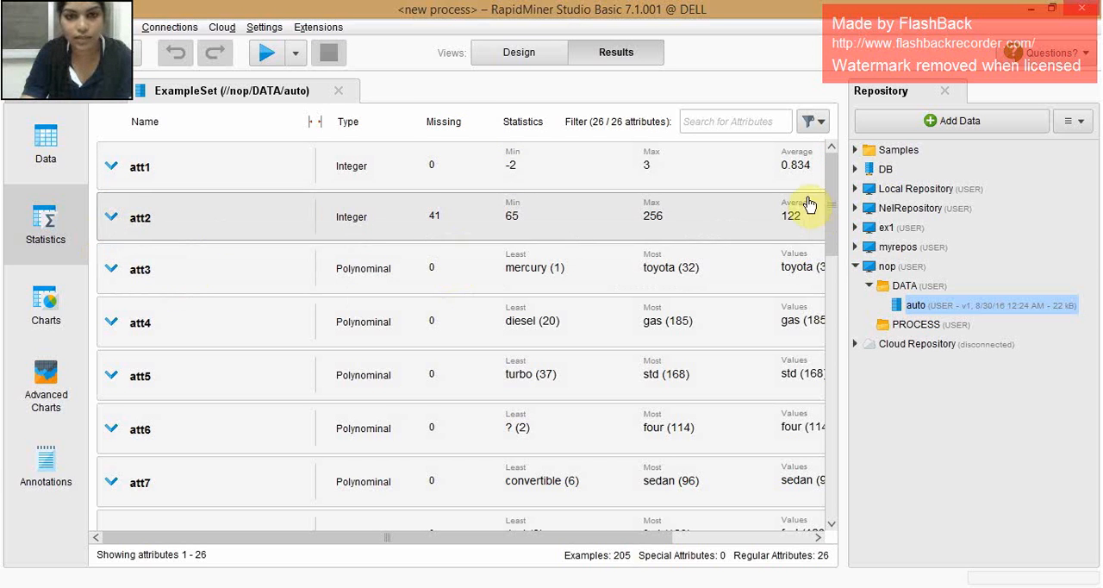
left_click_drag(831, 184, 854, 416)
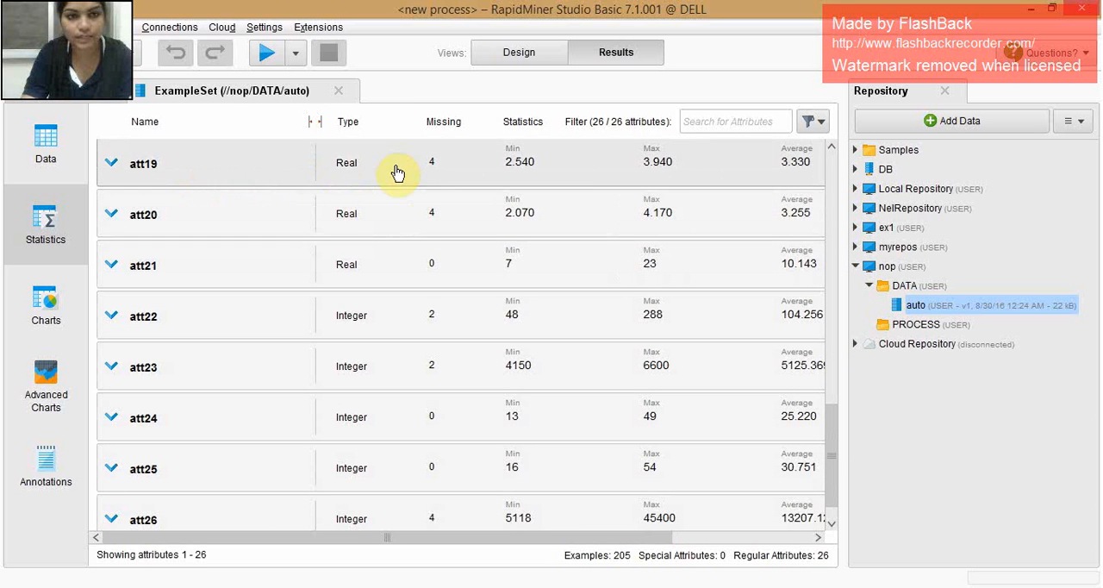
left_click(397, 173)
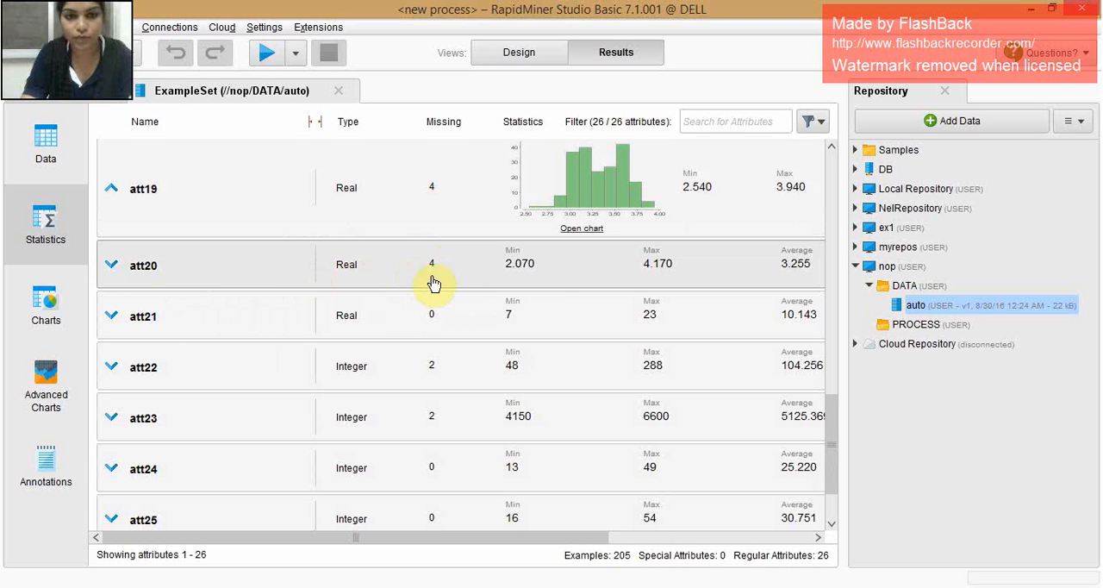
scroll(833, 412, "down", 2)
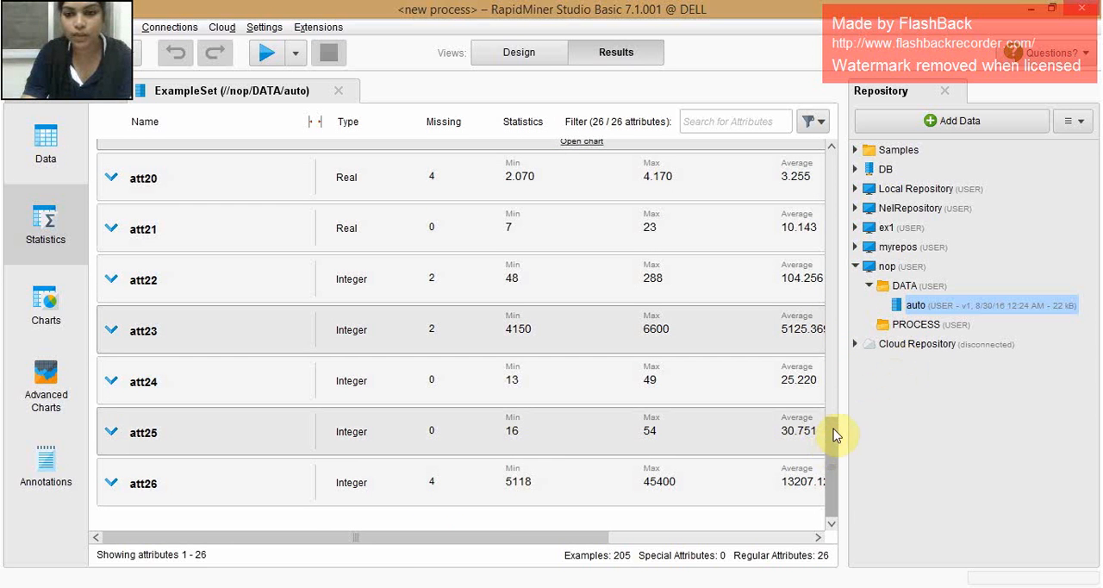
left_click_drag(834, 435, 830, 165)
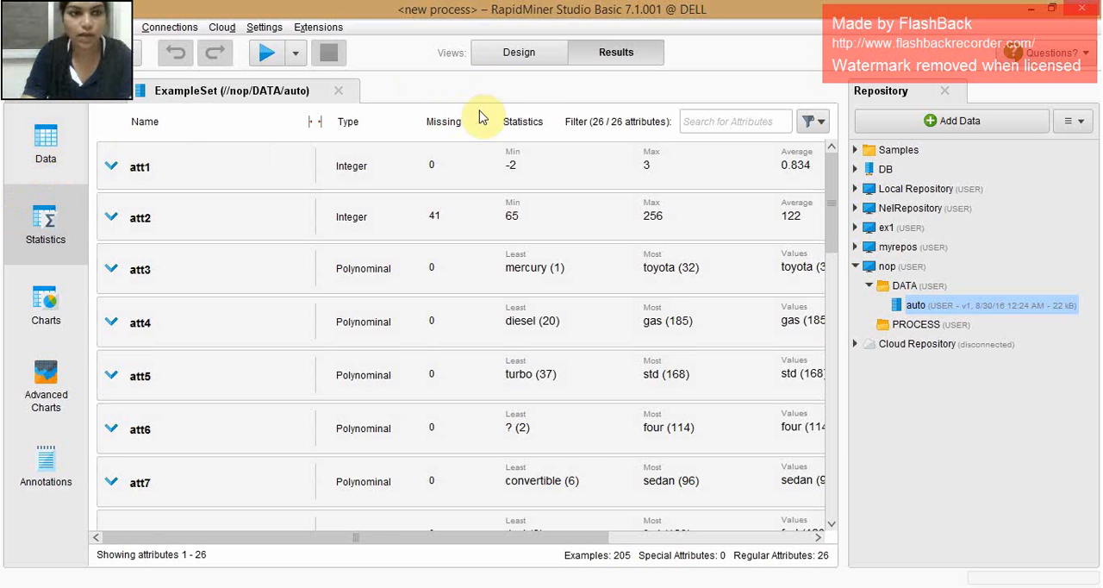
- Return to the process design and add the auto data set from nop's DATA folder to the empty process
left_click(523, 63)
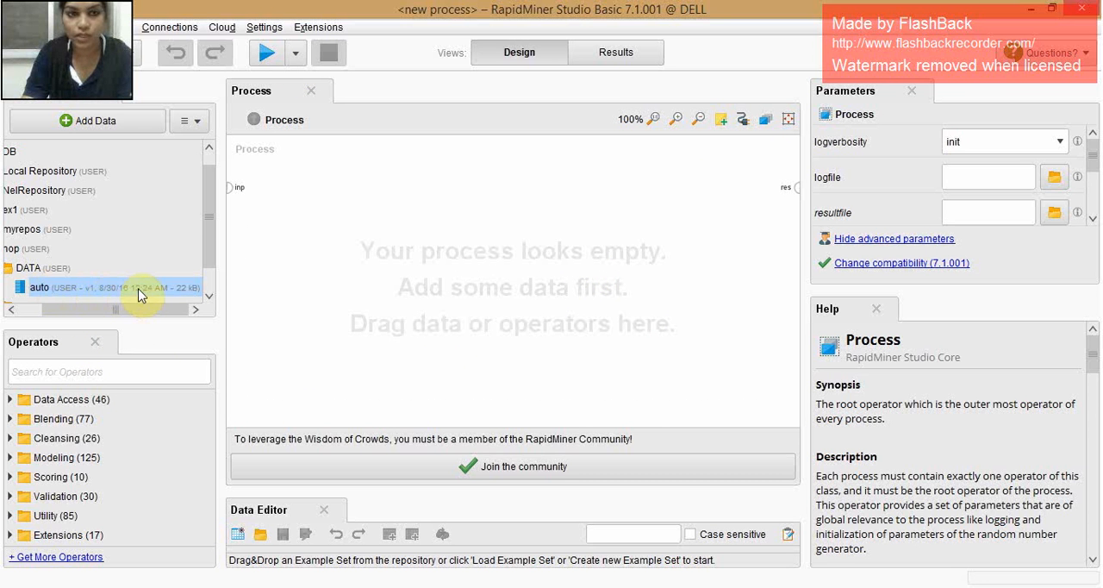
scroll(211, 280, "down", 2)
scroll(211, 280, "down", 1)
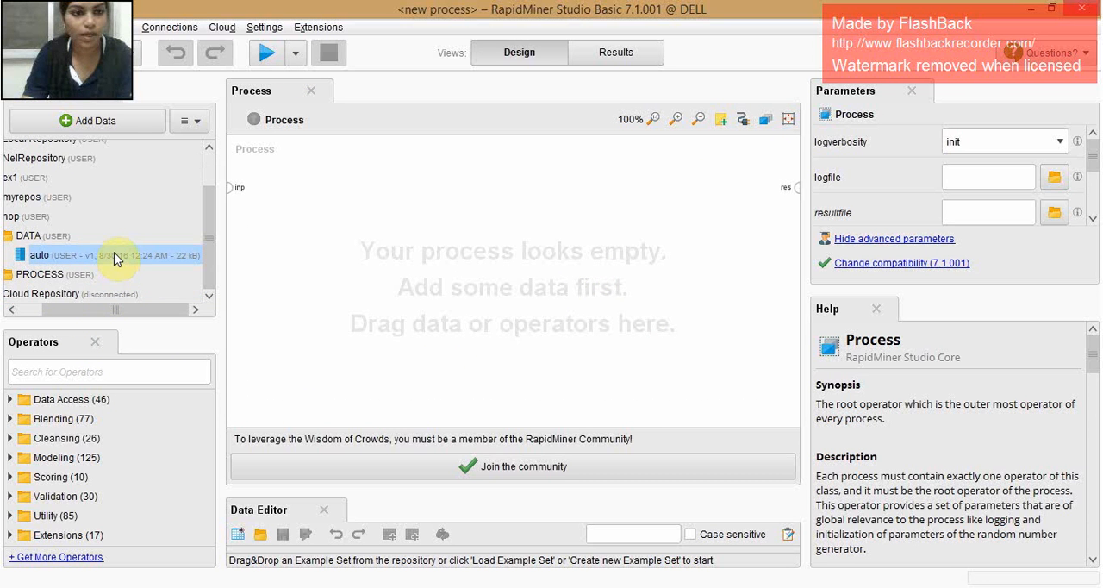
left_click_drag(153, 243, 302, 229)
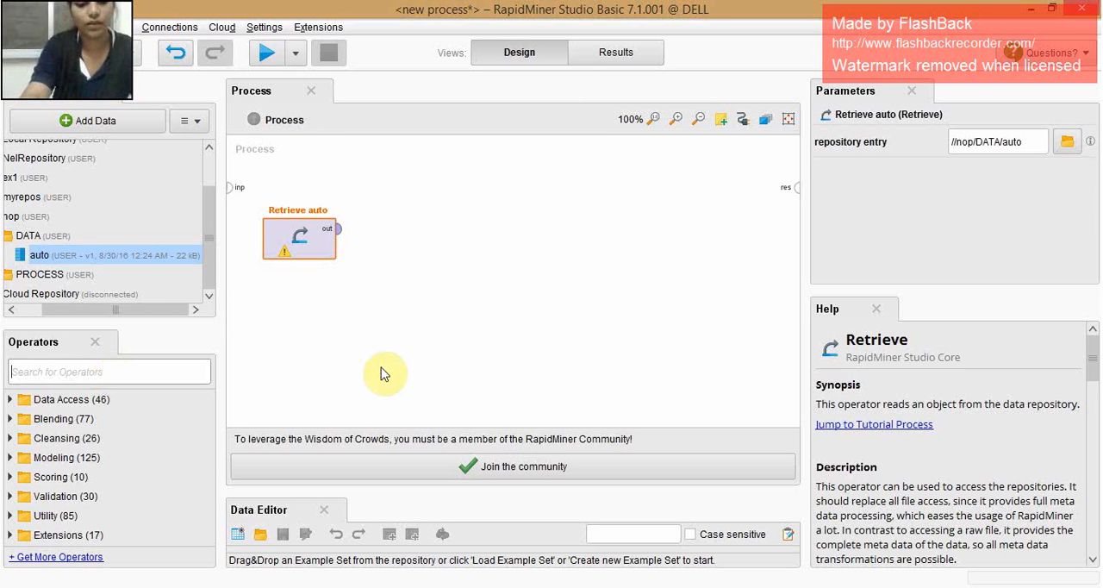
- Add a Filter Examples operator, feed it from Retrieve auto, and connect its example output to the process result
type("filter")
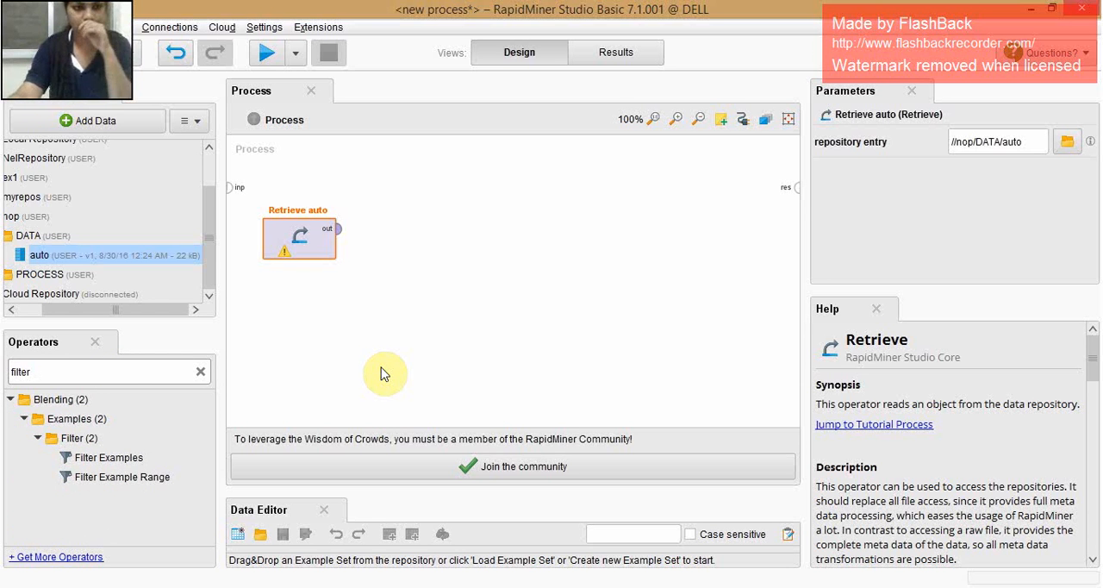
left_click(130, 461)
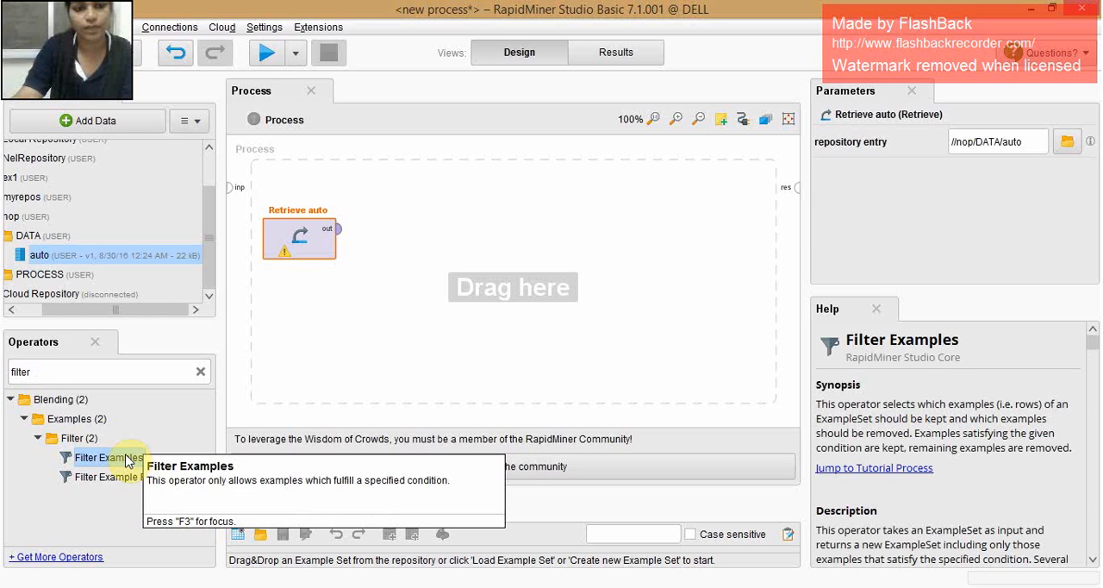
left_click_drag(120, 463, 511, 271)
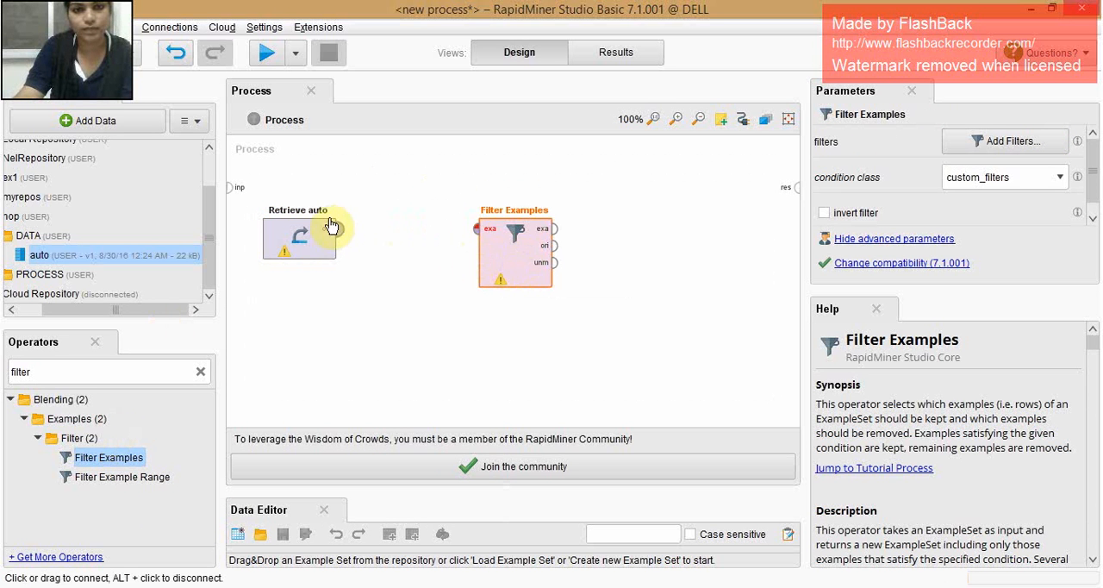
left_click_drag(338, 228, 475, 233)
left_click_drag(556, 229, 797, 188)
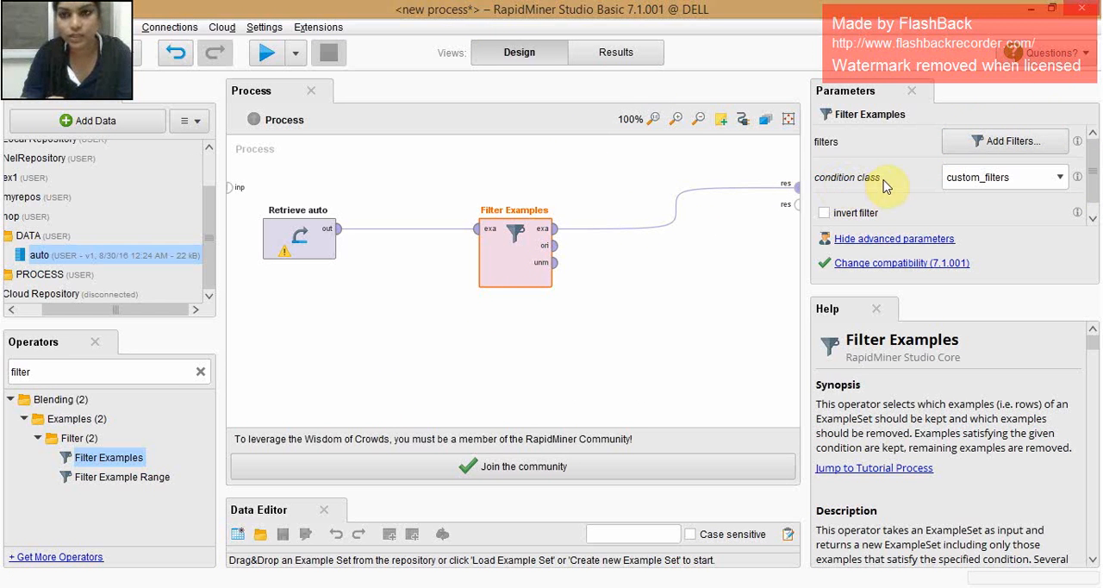
- Set the condition class of Filter Examples to no_missing_attributes and run the process
left_click(1017, 179)
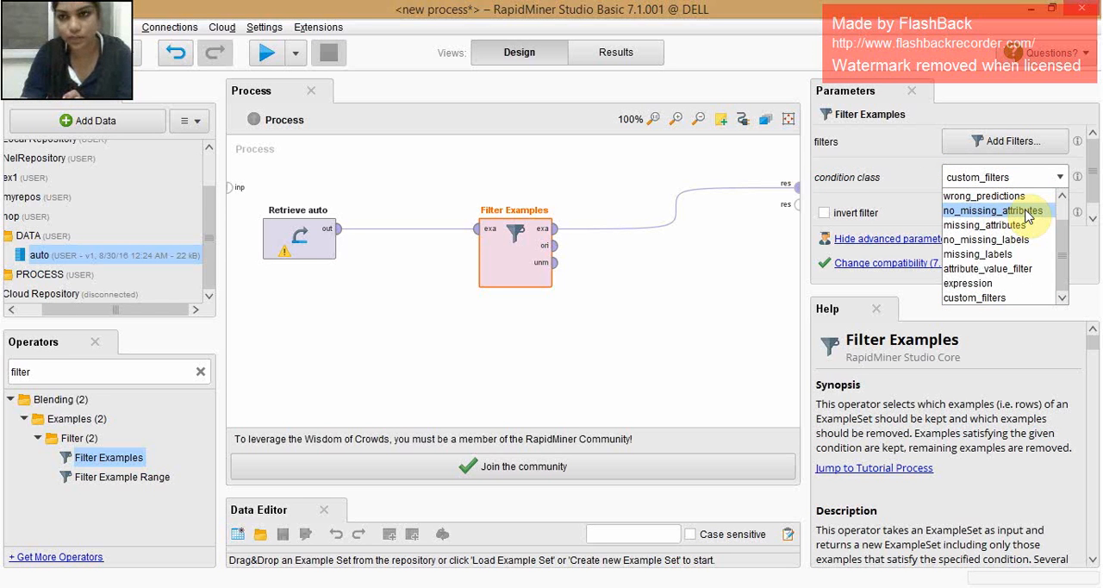
left_click(1027, 212)
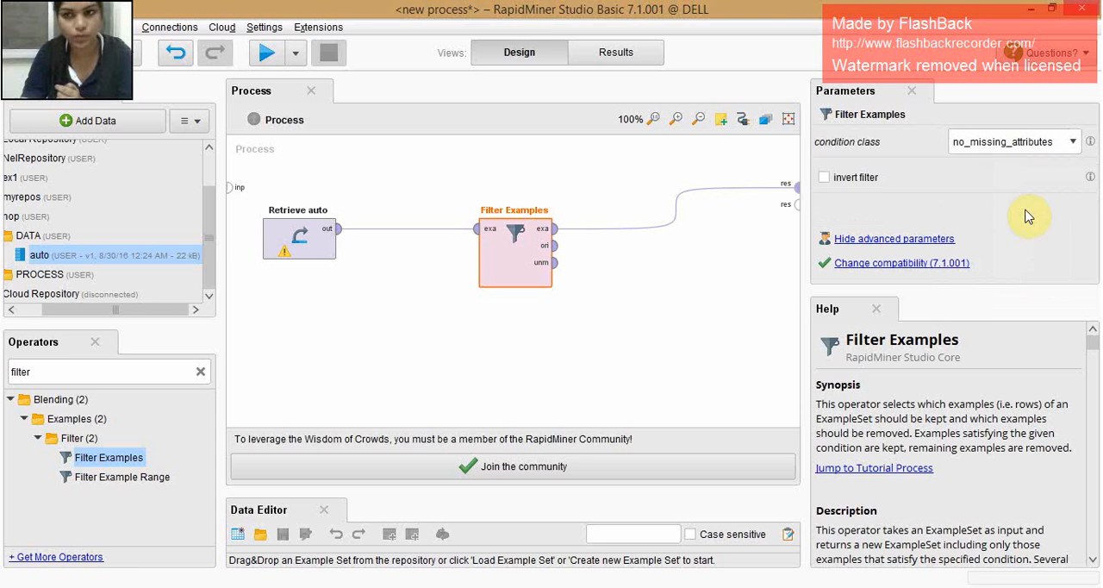
left_click(267, 53)
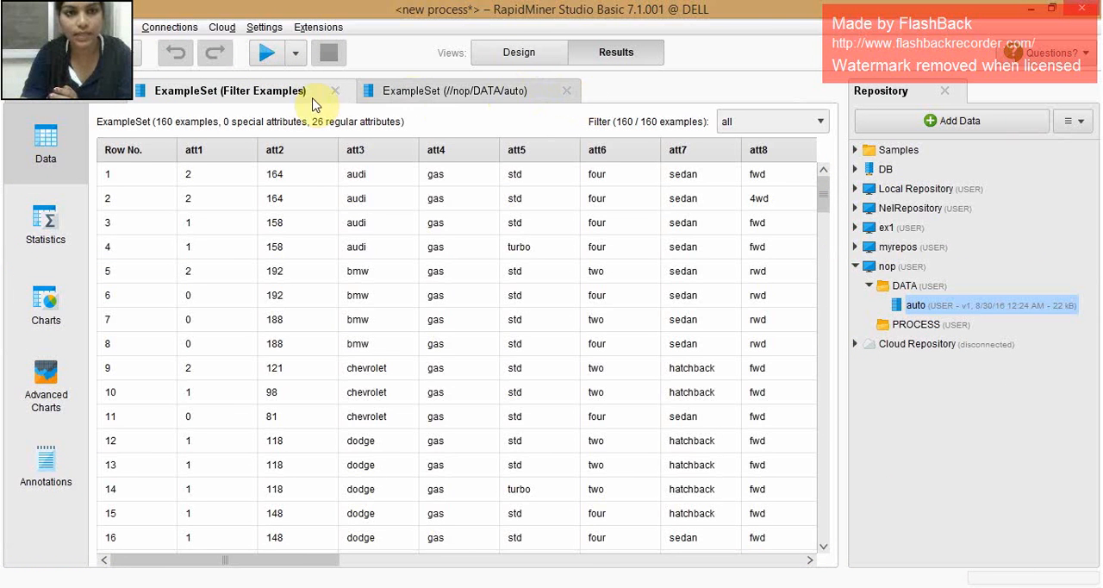
- Compare the rows of the original auto data with the filtered example set, and run the process once more
left_click(443, 92)
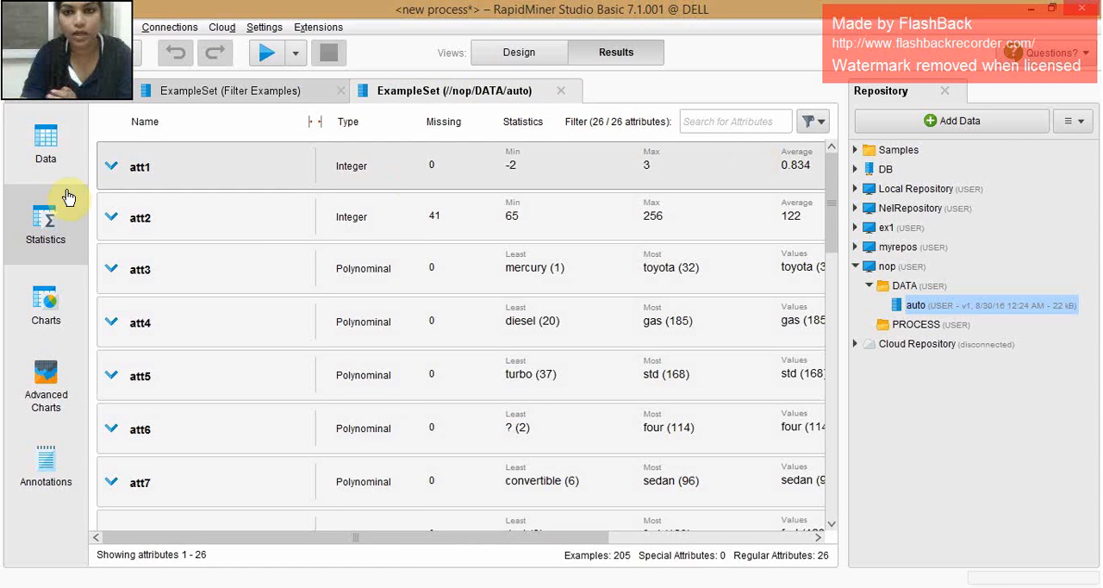
left_click(64, 147)
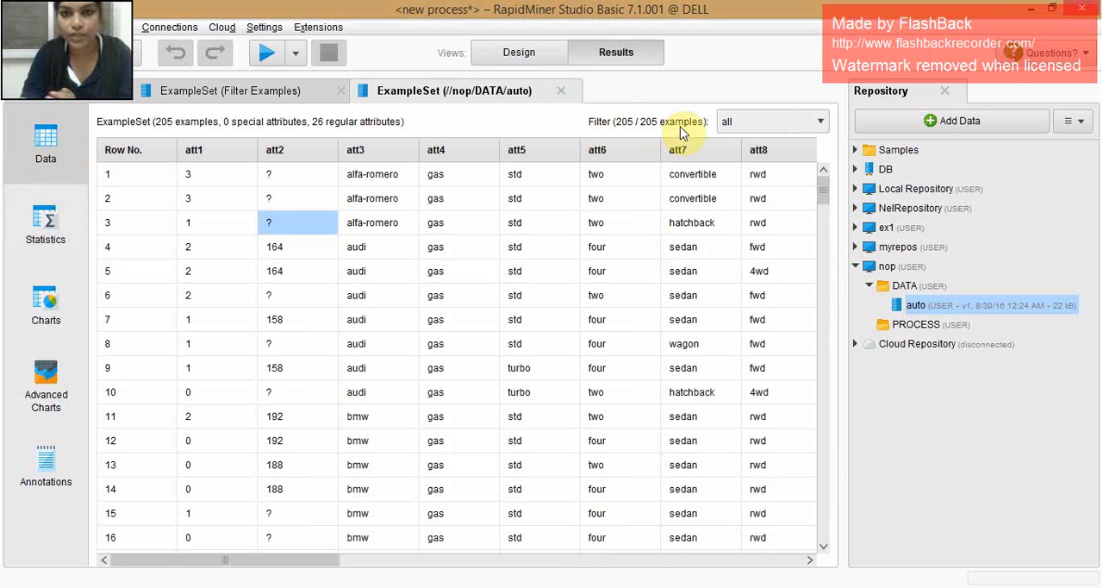
left_click(274, 93)
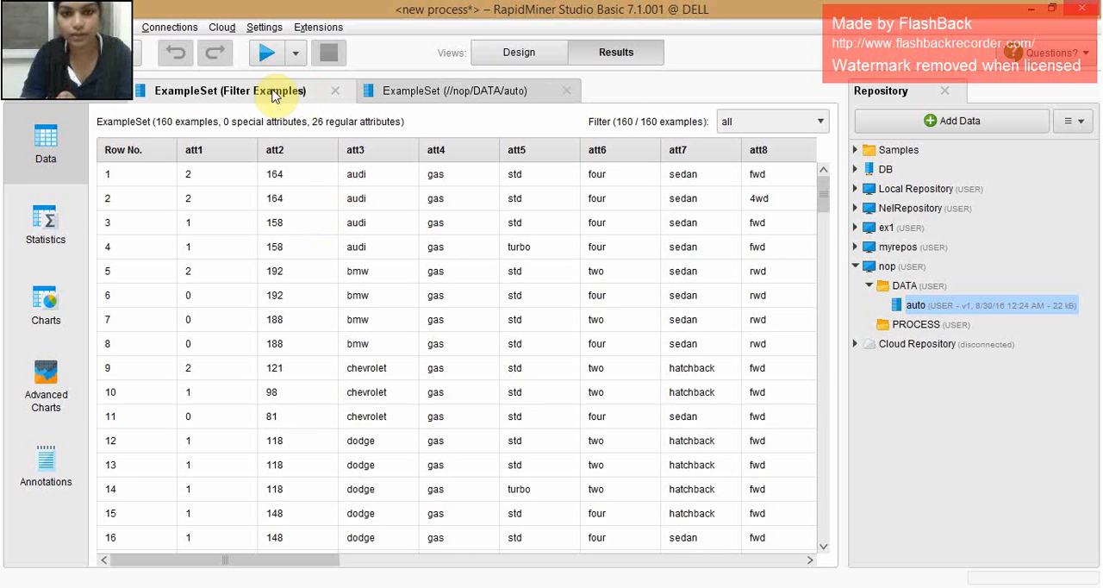
left_click(522, 51)
left_click(267, 52)
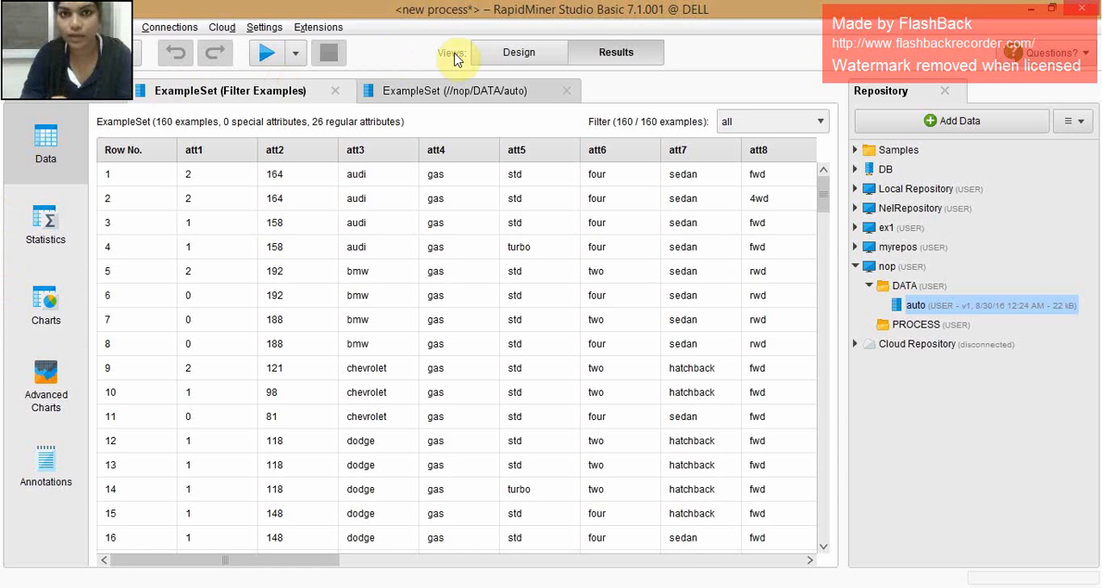
- Find the Replace Missing Values operator and add it to the process between Retrieve auto and Filter Examples
left_click(516, 53)
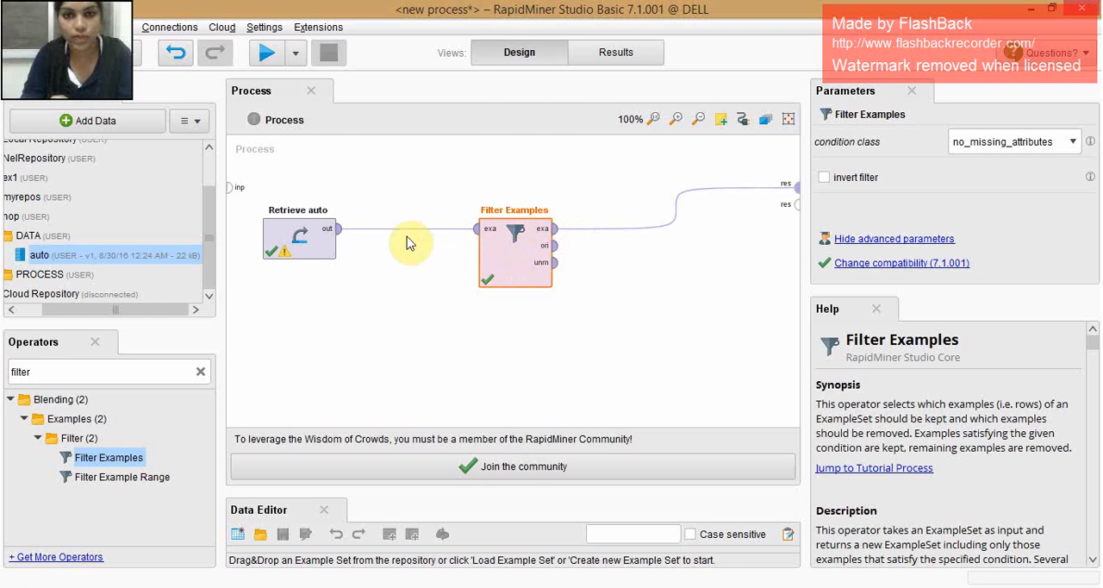
double_click(45, 370)
key("BackSpace")
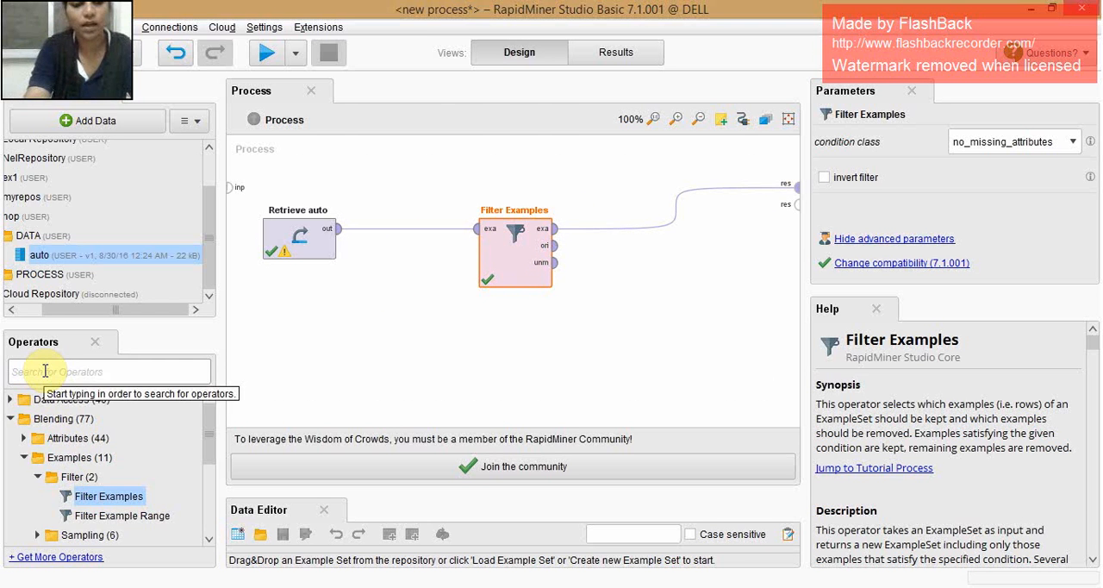
type("replace mis")
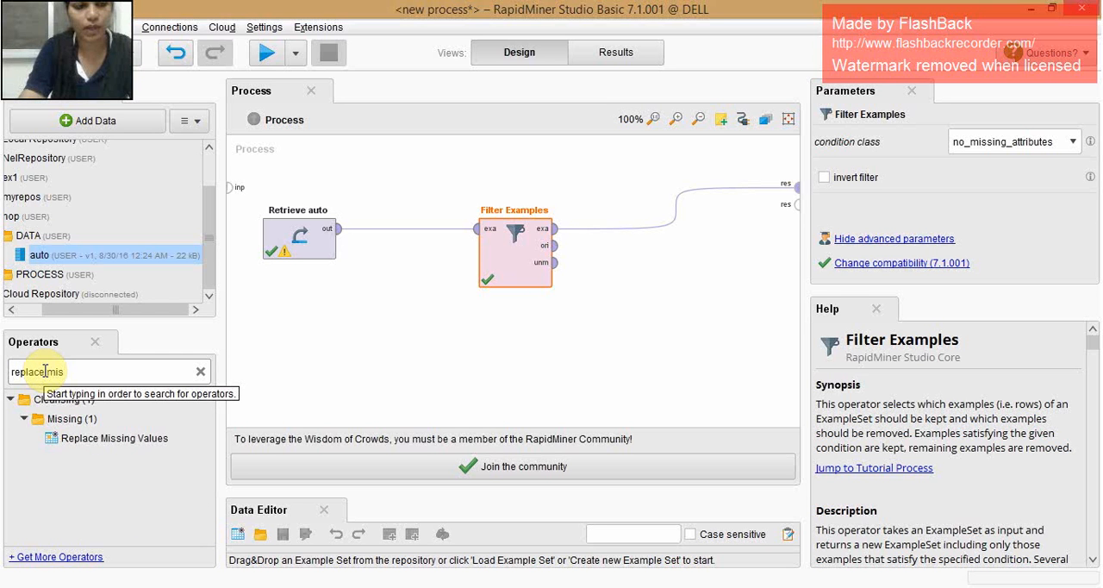
left_click_drag(87, 435, 88, 429)
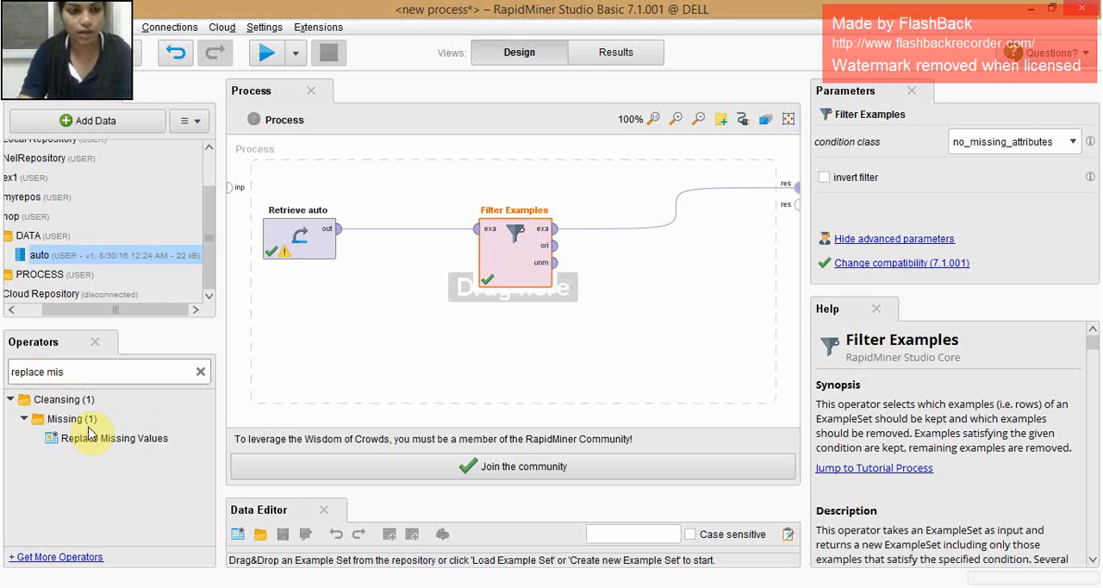
left_click(99, 443)
left_click_drag(517, 247, 448, 308)
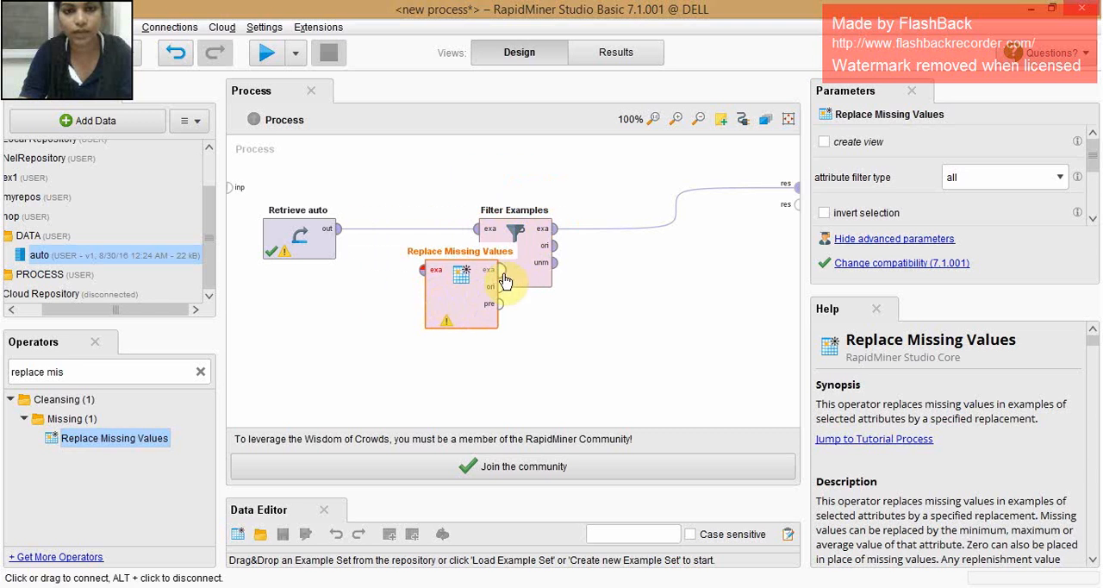
- Make room by moving Filter Examples, and wire Retrieve auto through Replace Missing Values into Filter Examples
left_click(567, 286)
left_click_drag(567, 290, 619, 330)
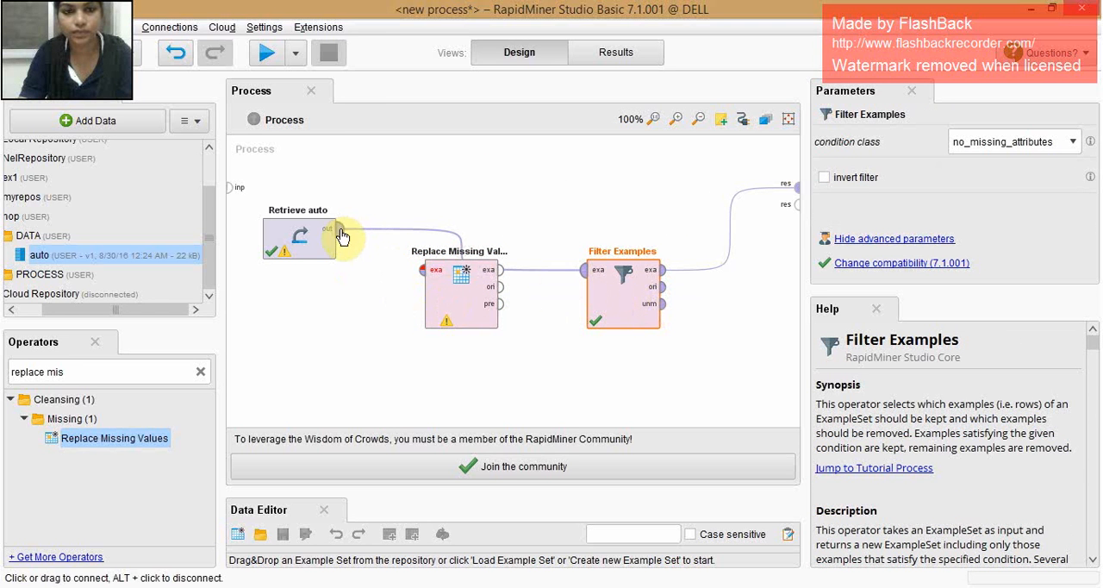
left_click_drag(339, 229, 421, 274)
left_click_drag(499, 270, 585, 271)
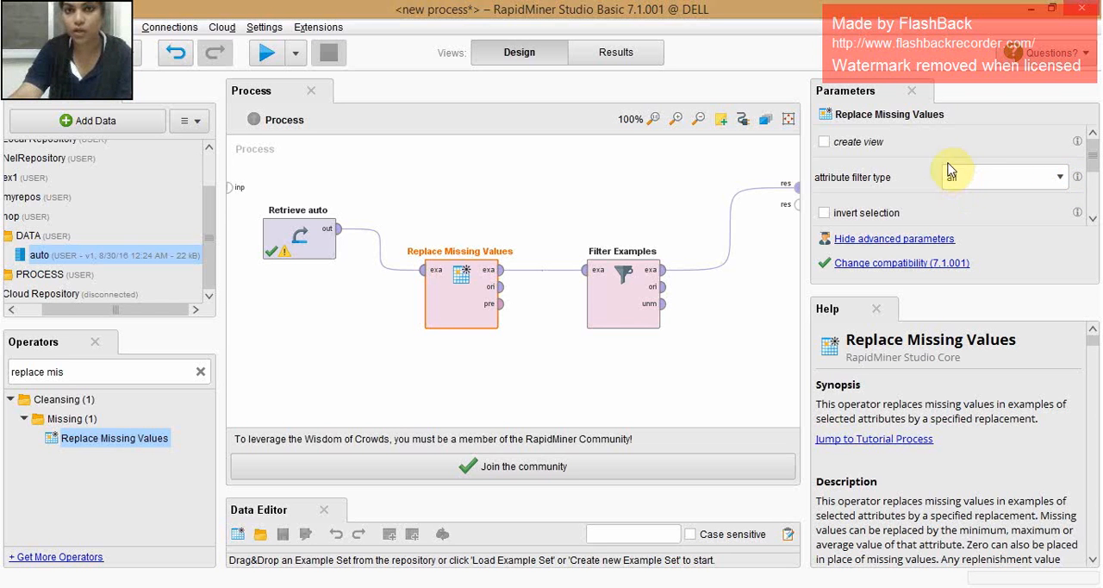
- Set the Replace Missing Values attribute filter type to single and choose att2 as the attribute
left_click(1059, 180)
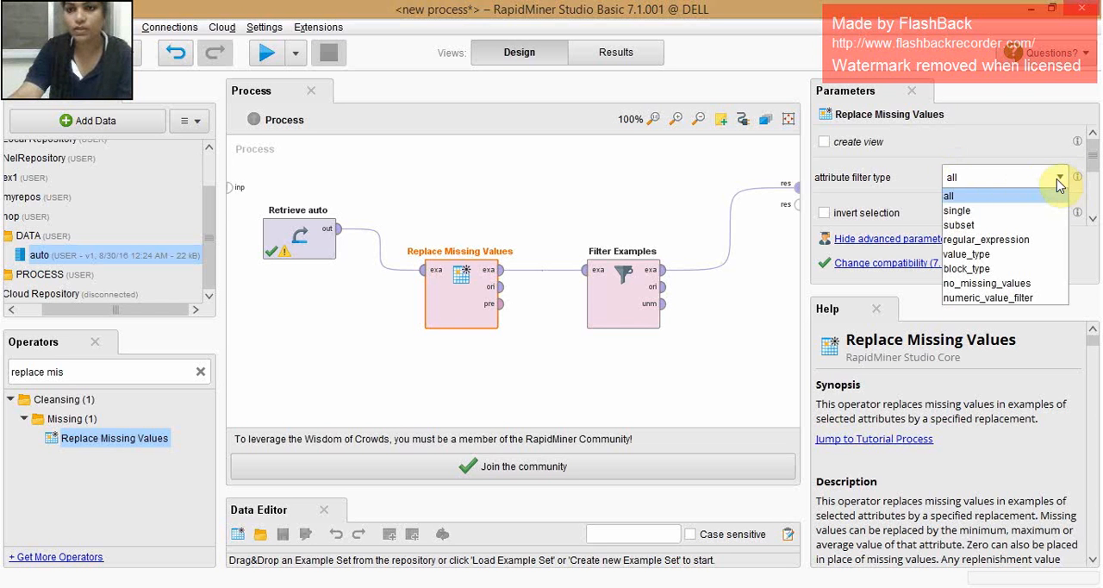
left_click(1015, 215)
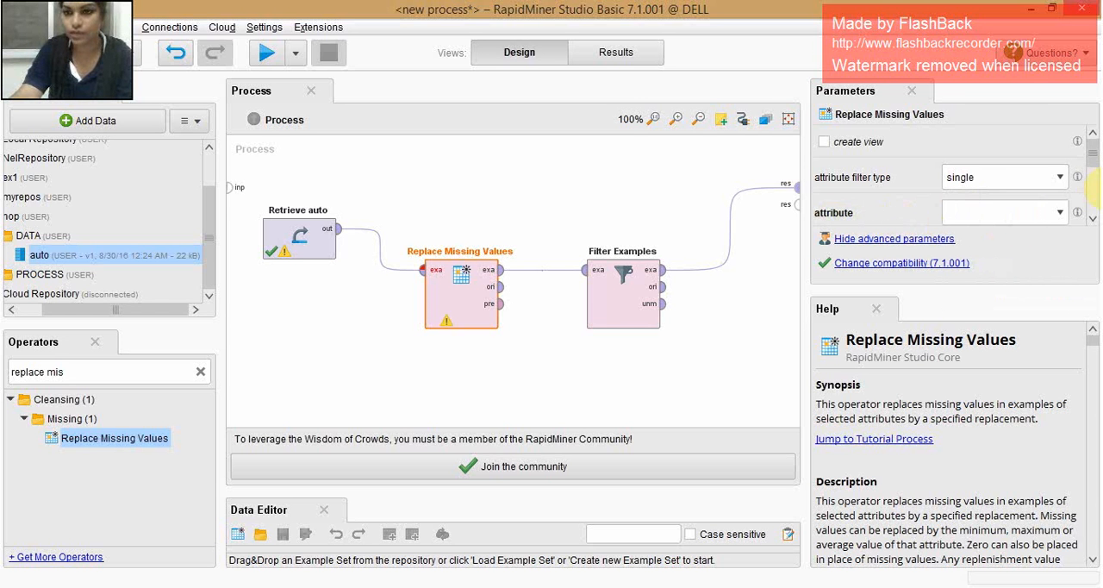
left_click(1060, 213)
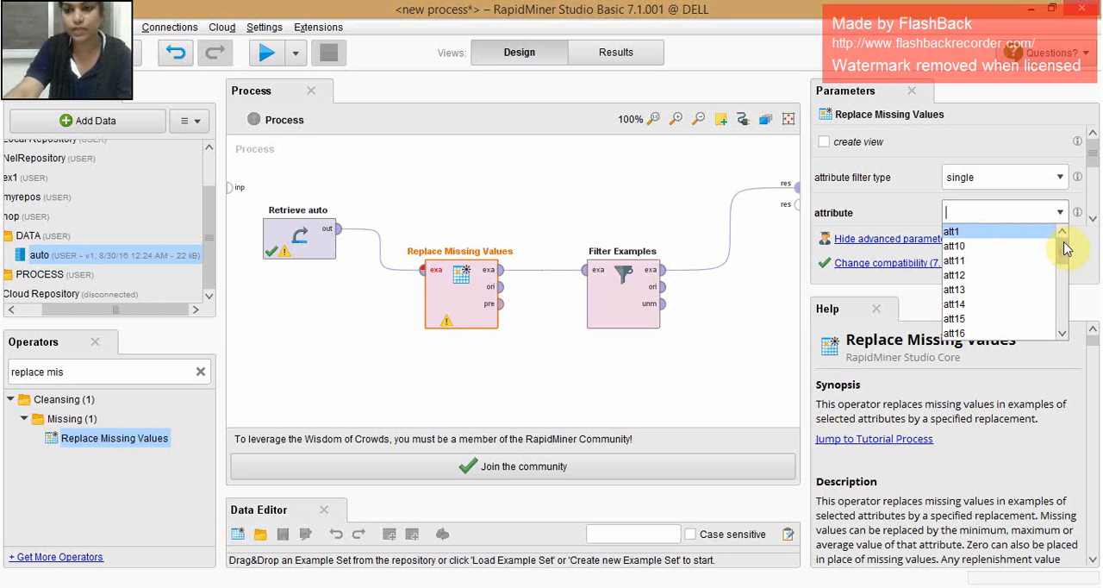
left_click_drag(1062, 245, 1058, 274)
left_click(951, 264)
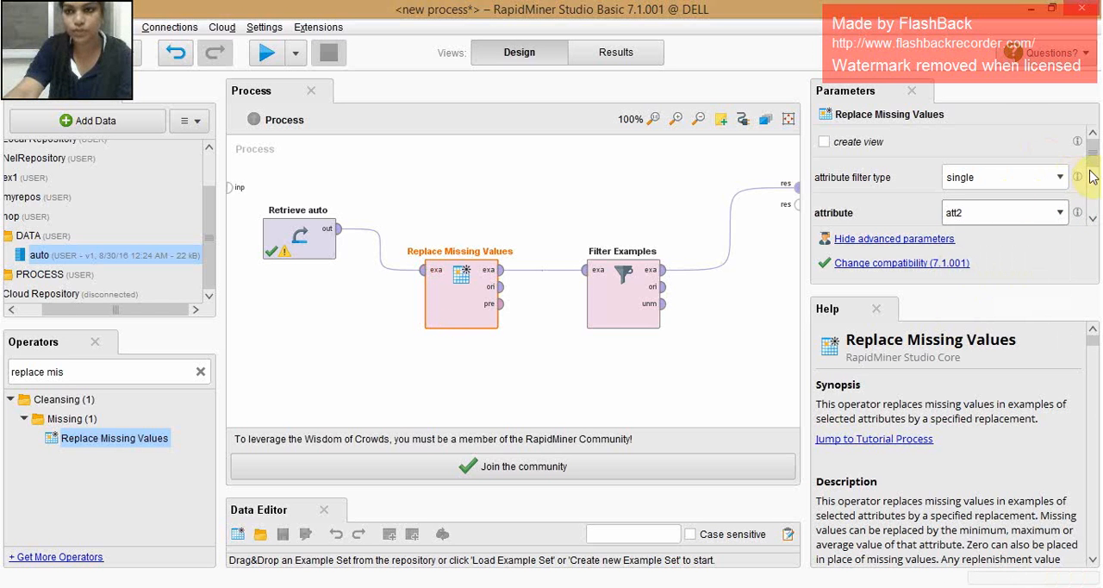
- Choose average as the default replacement in Replace Missing Values and run the process
left_click_drag(1096, 162, 1096, 207)
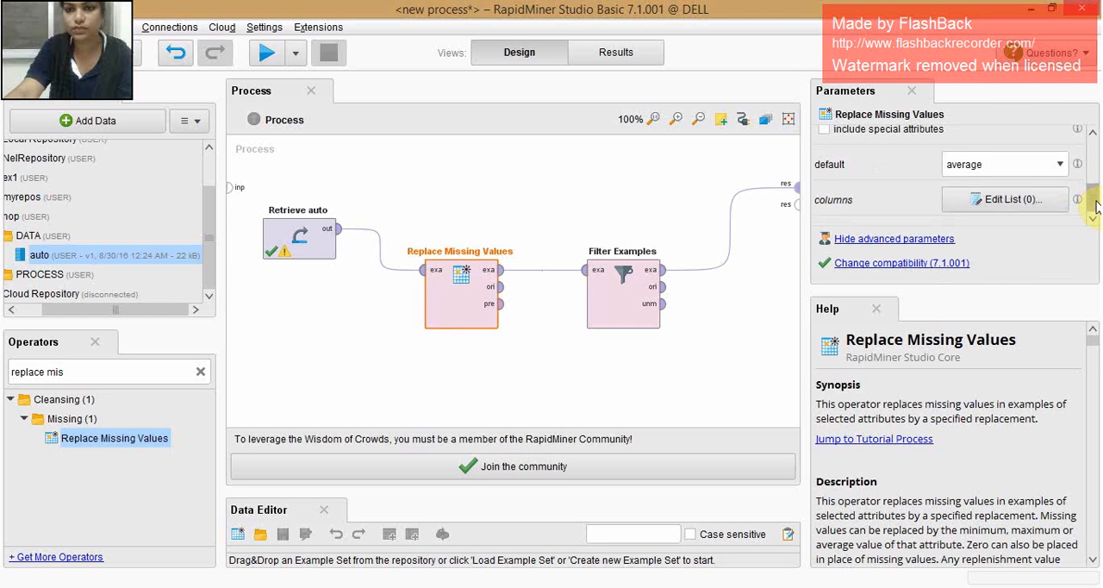
left_click(989, 171)
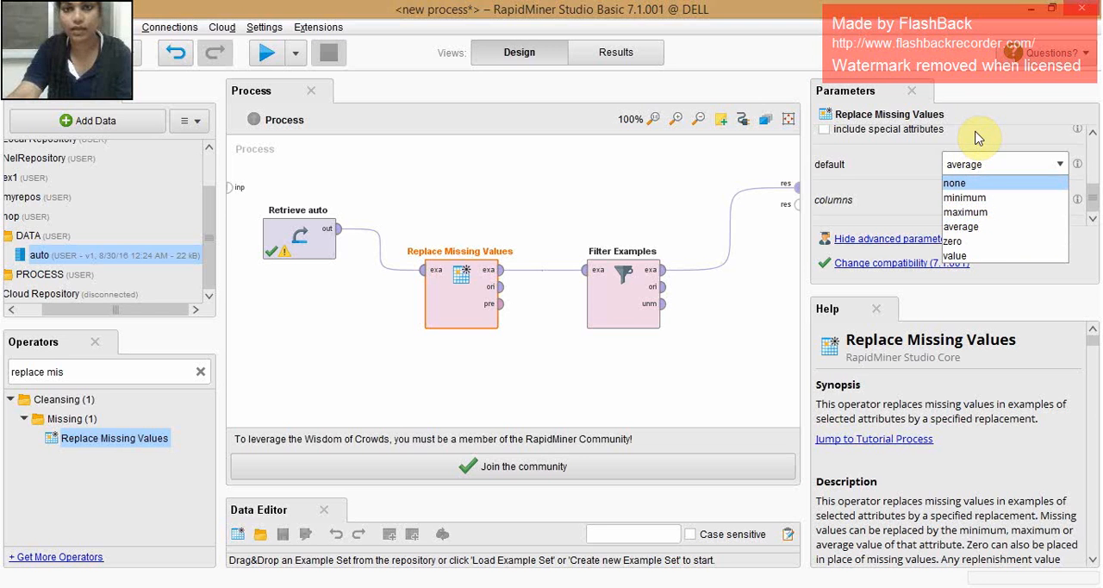
left_click(995, 227)
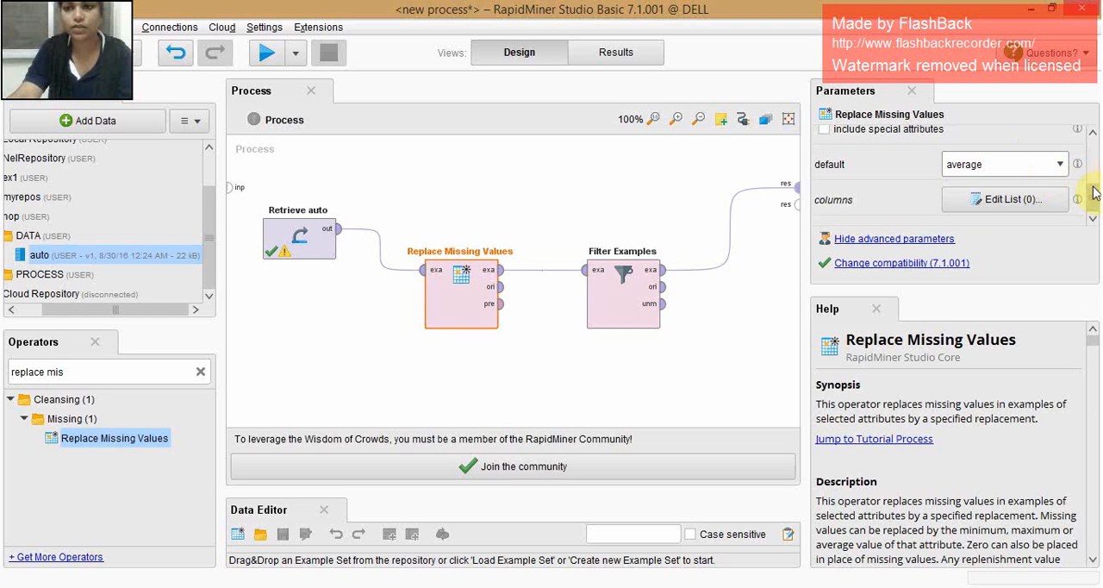
left_click_drag(1096, 199, 1090, 143)
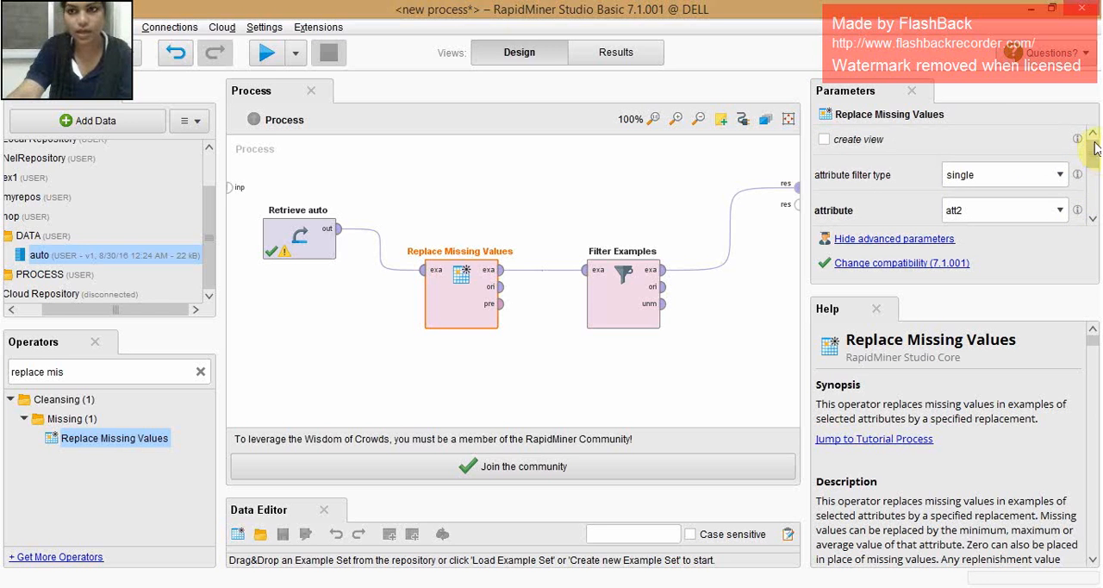
left_click(268, 56)
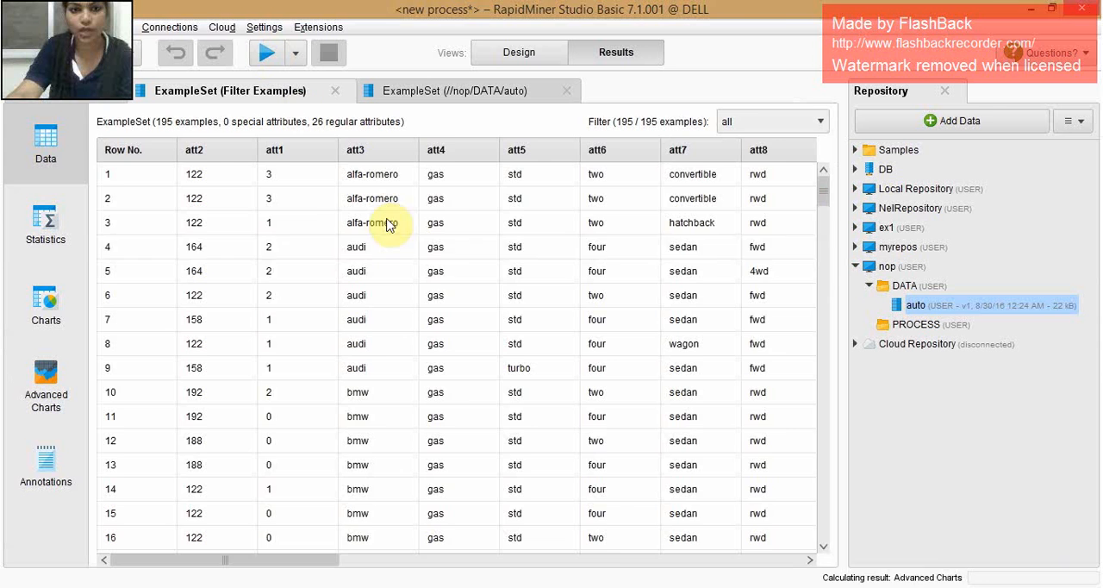
- Check the statistics of att2 for missing values, and review its replaced values in the data rows
left_click(56, 235)
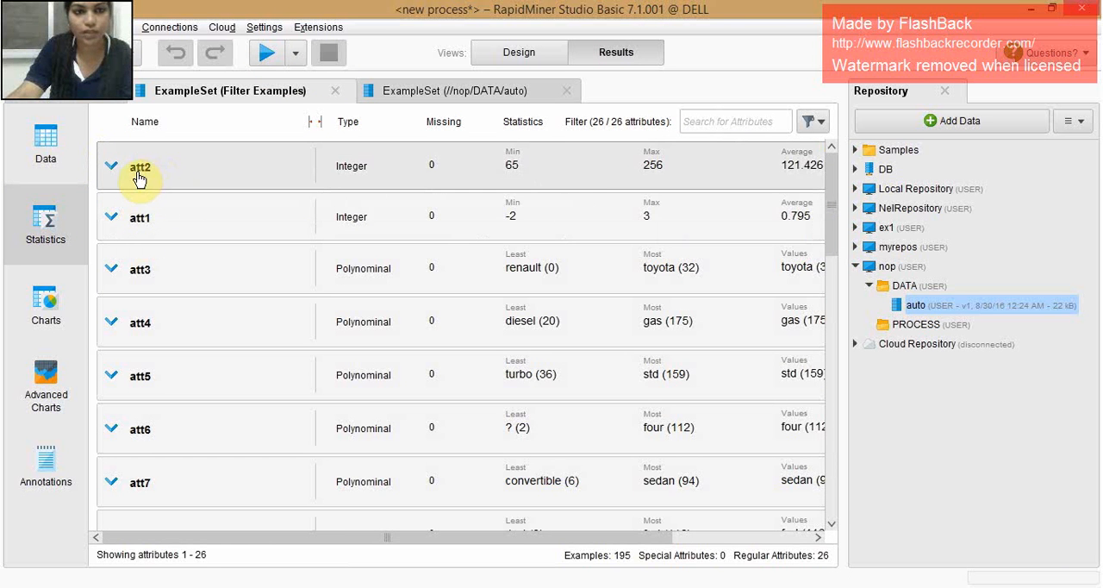
left_click(139, 178)
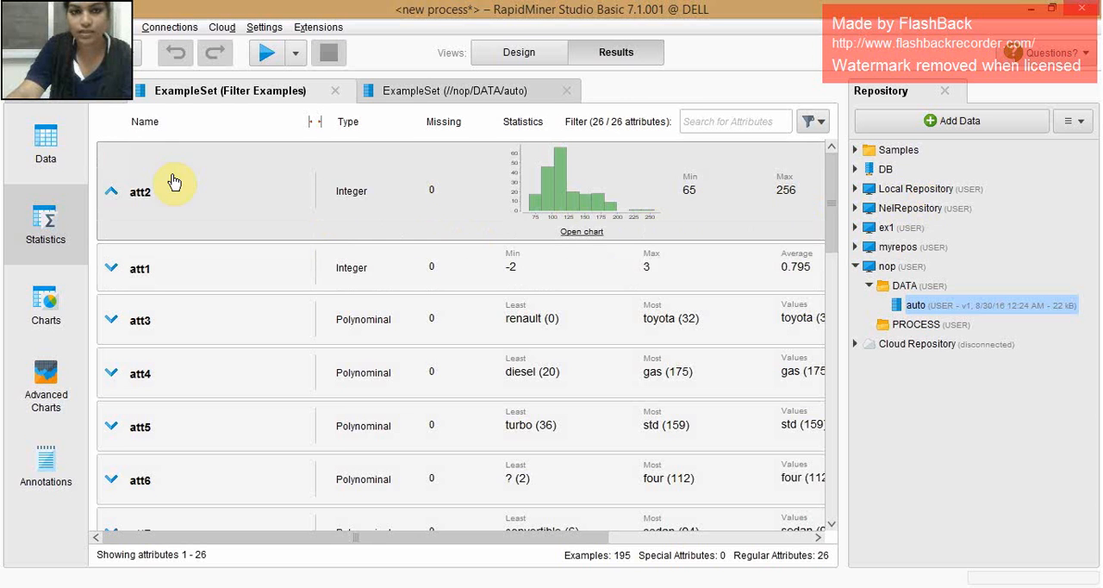
left_click(45, 143)
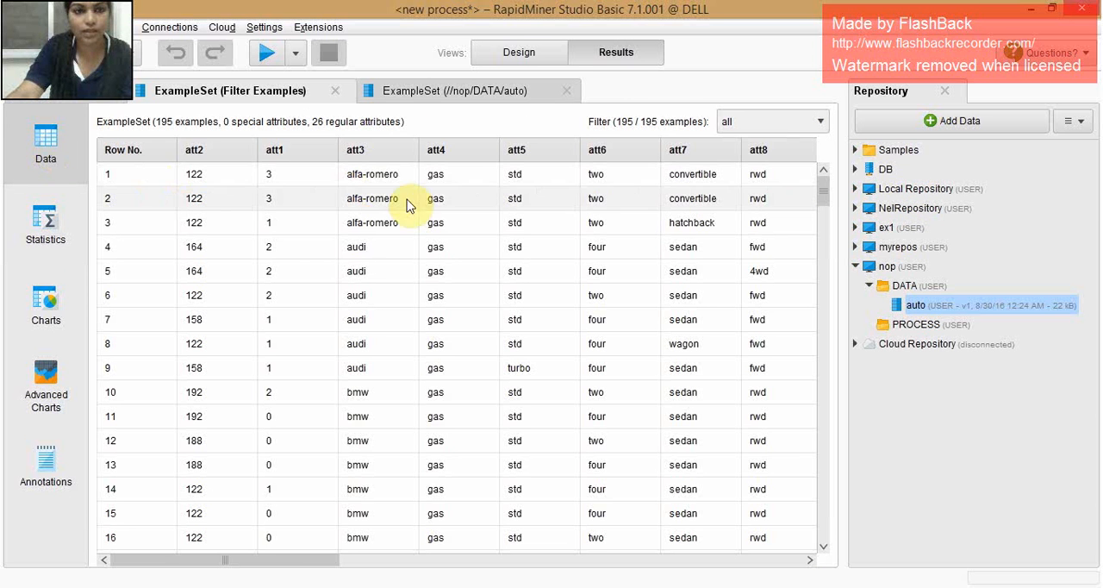
left_click(216, 177)
left_click(216, 197)
left_click(215, 225)
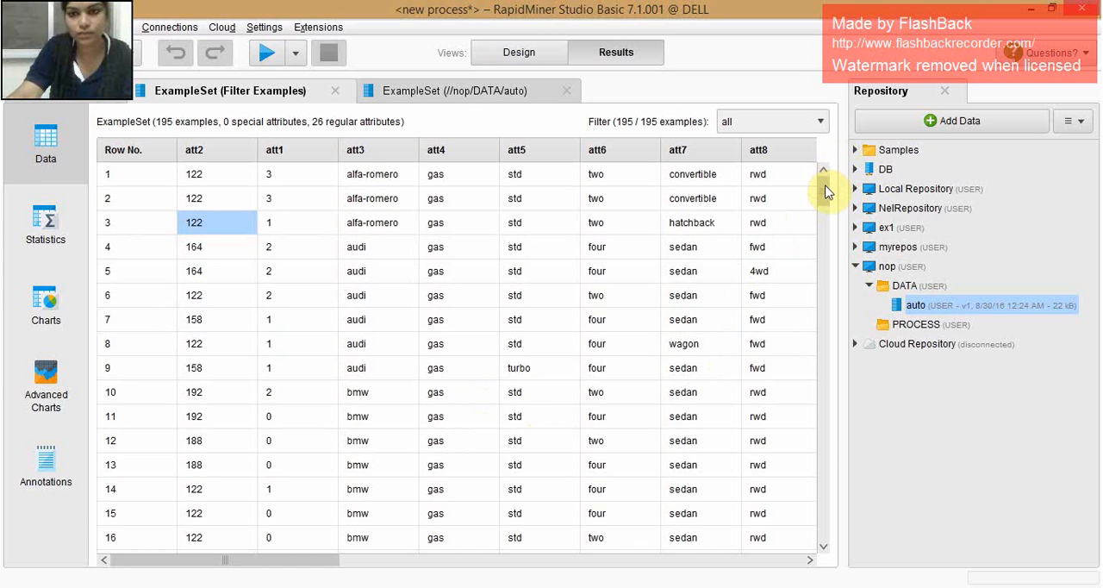
left_click_drag(820, 188, 817, 362)
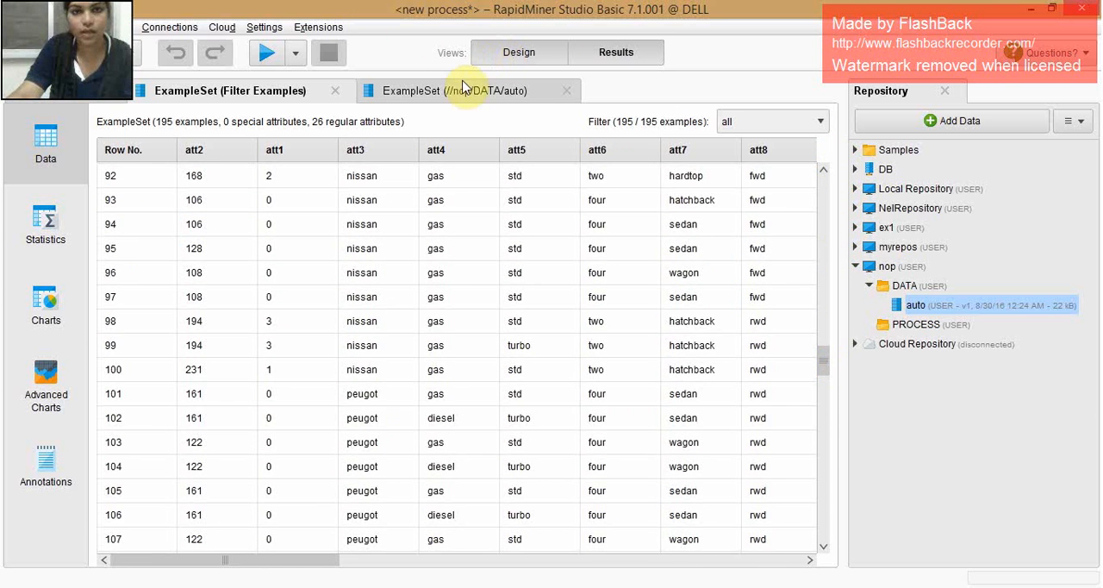
- Change the single attribute of Replace Missing Values to att19, keep average as the default, and run the process
left_click(517, 53)
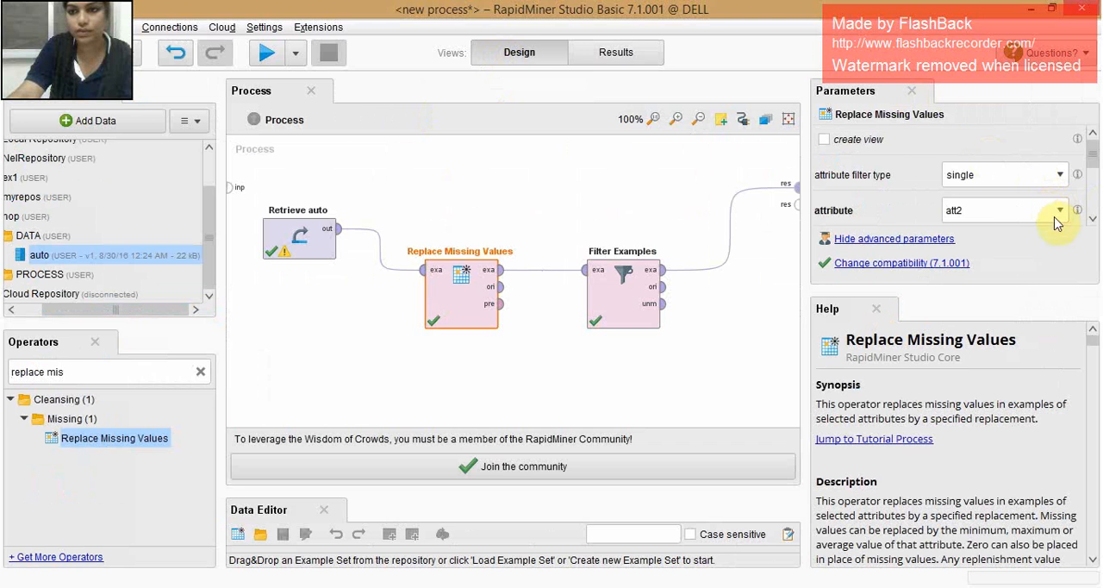
left_click(1059, 211)
left_click(972, 251)
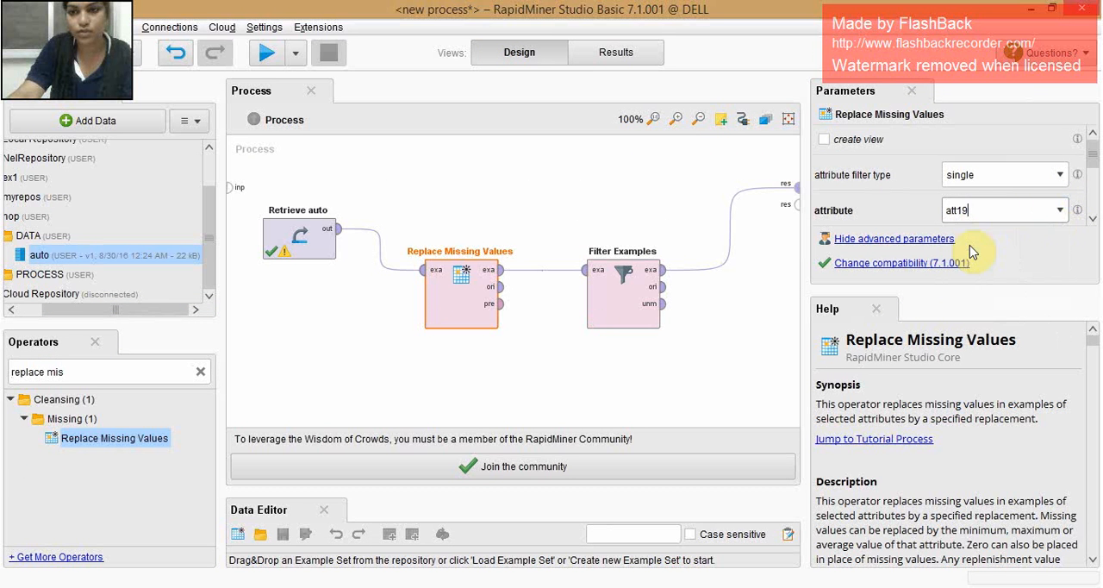
scroll(1081, 173, "down", 3)
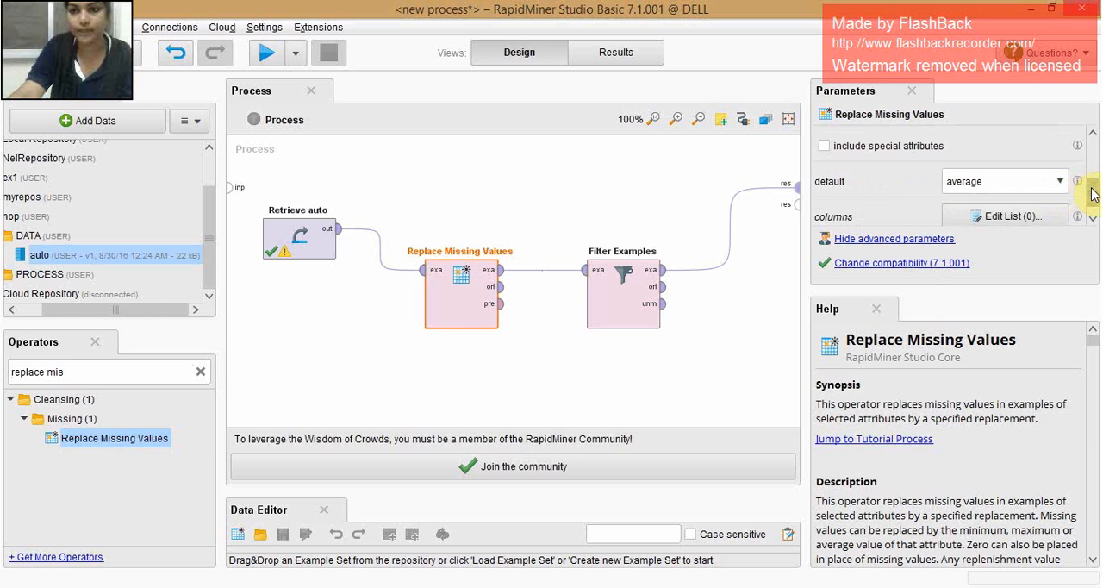
left_click(1063, 182)
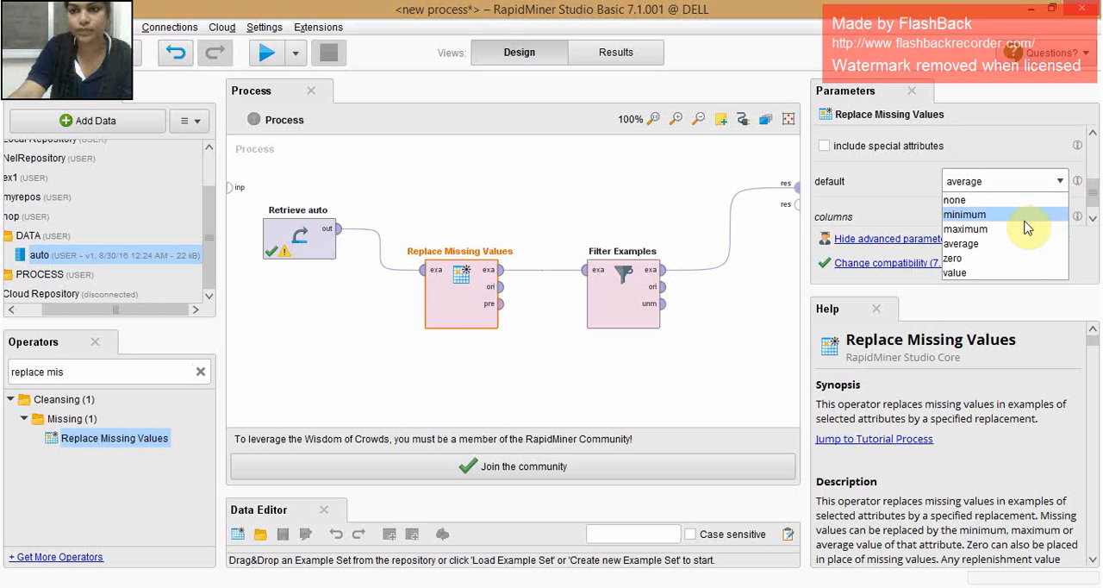
left_click(1090, 194)
scroll(1091, 164, "up", 3)
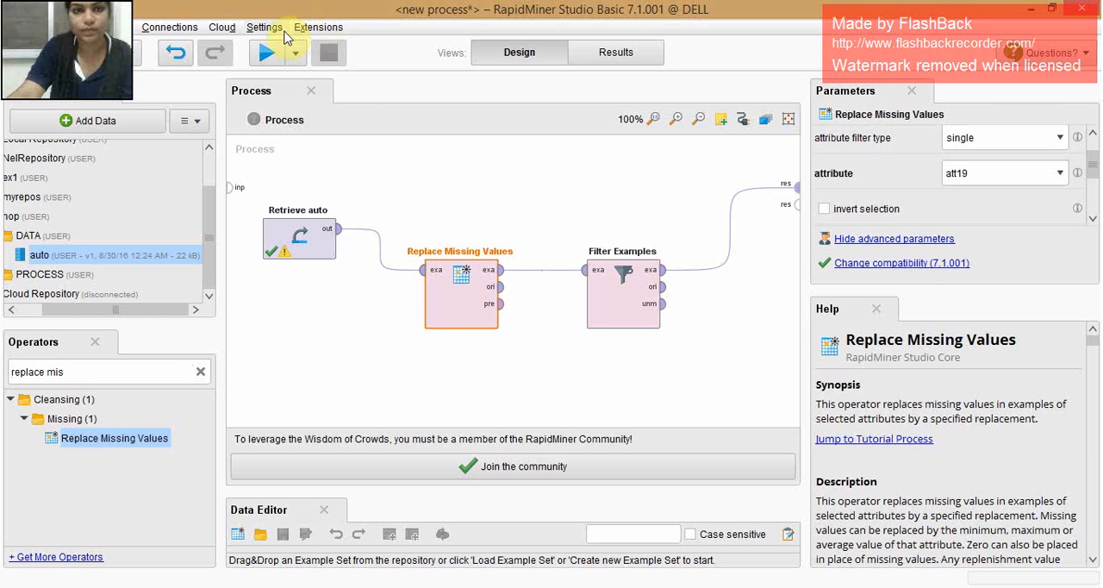
left_click(267, 54)
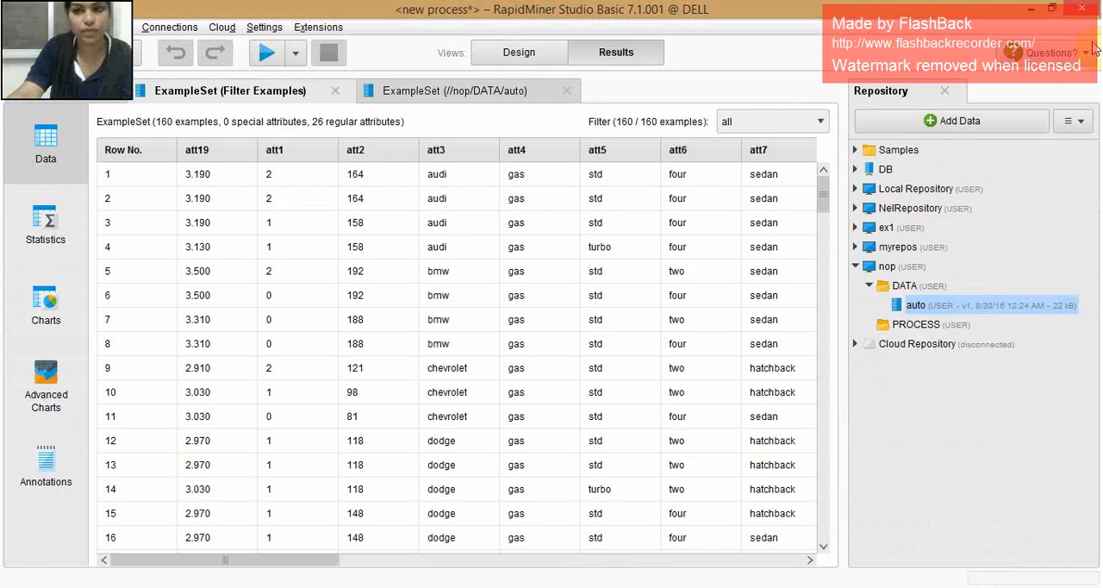
- Examine the missing counts and statistics of all attributes in the filtered example set, especially att19
left_click(31, 234)
scroll(402, 275, "down", 1)
scroll(410, 285, "down", 5)
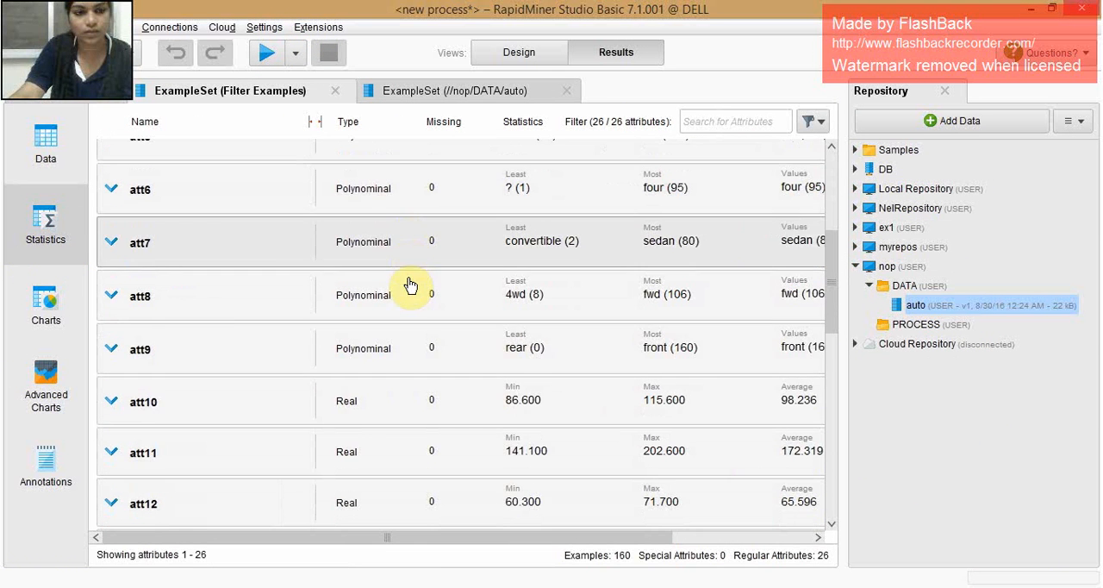
scroll(180, 383, "down", 6)
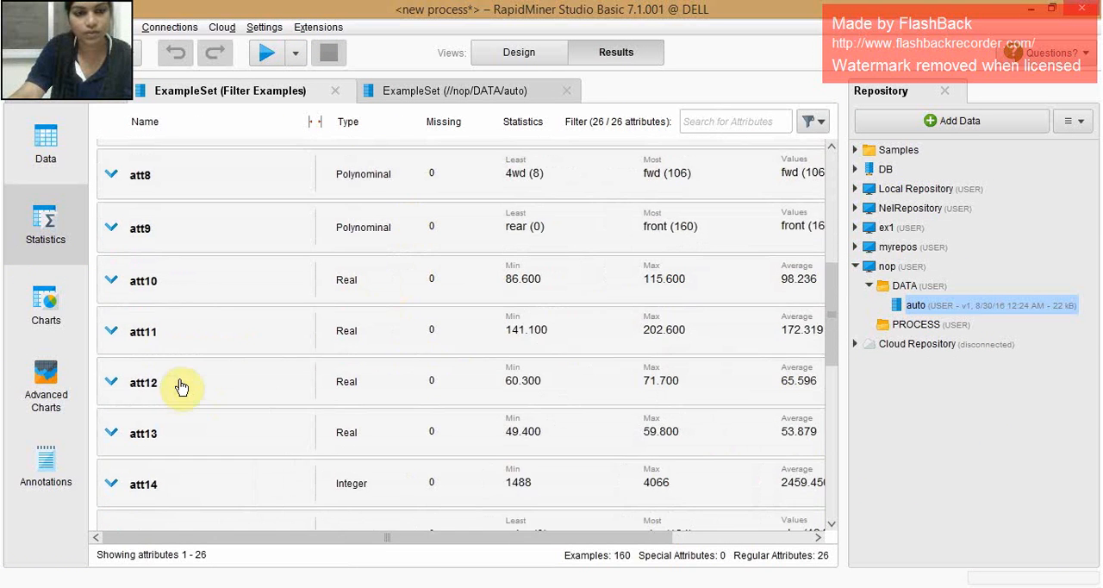
scroll(180, 387, "down", 2)
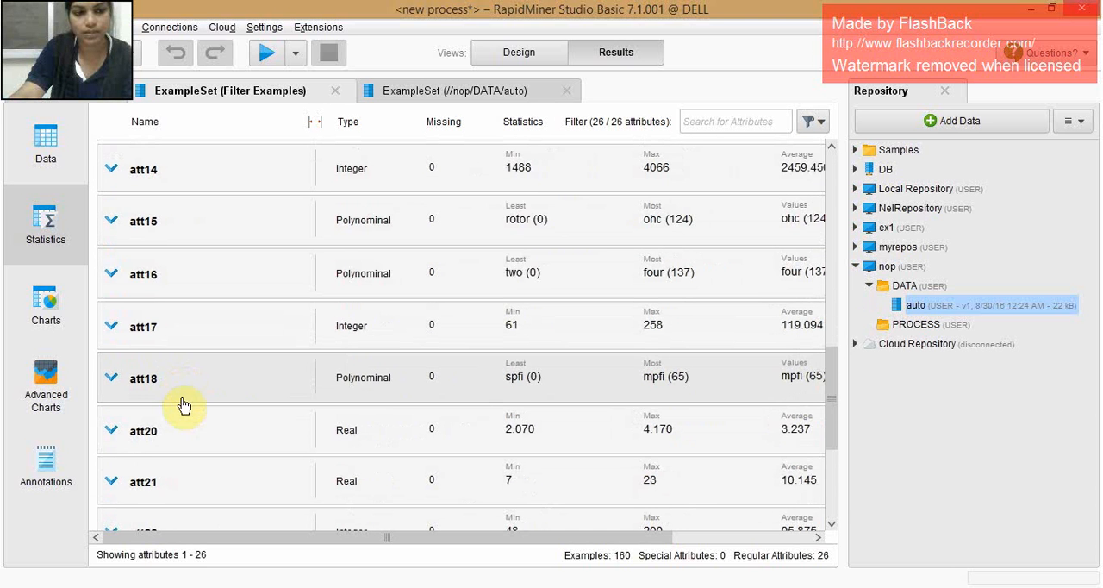
scroll(183, 404, "down", 5)
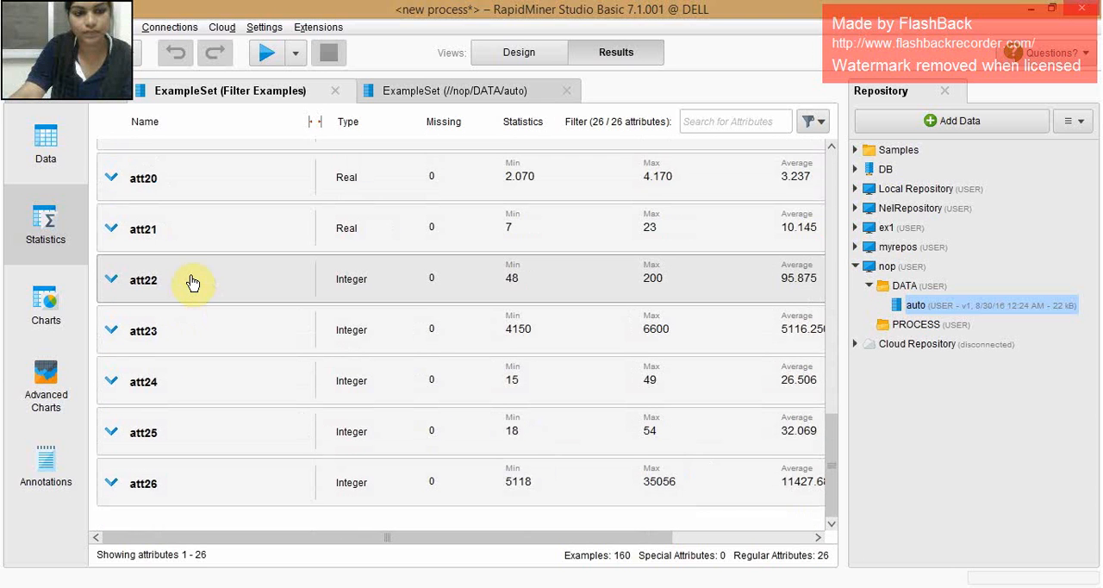
scroll(192, 282, "up", 3)
scroll(192, 283, "up", 8)
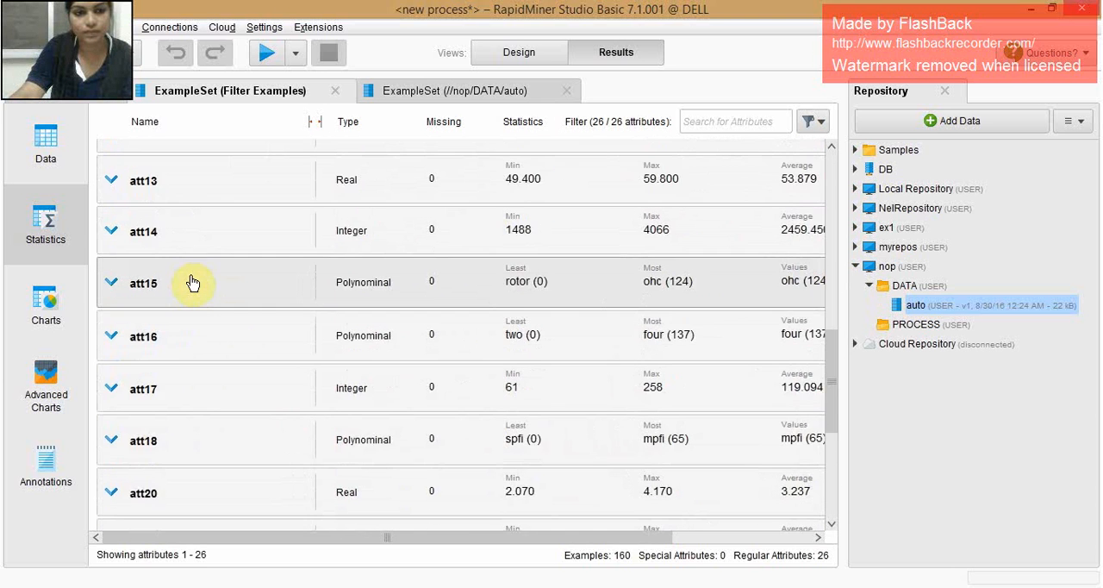
scroll(193, 283, "up", 1)
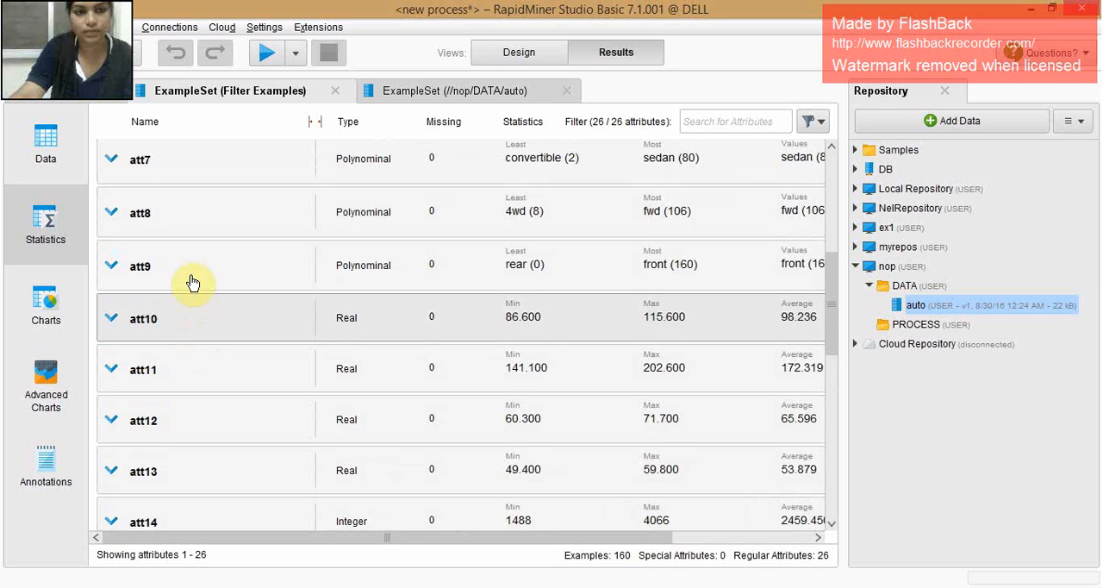
scroll(351, 228, "up", 7)
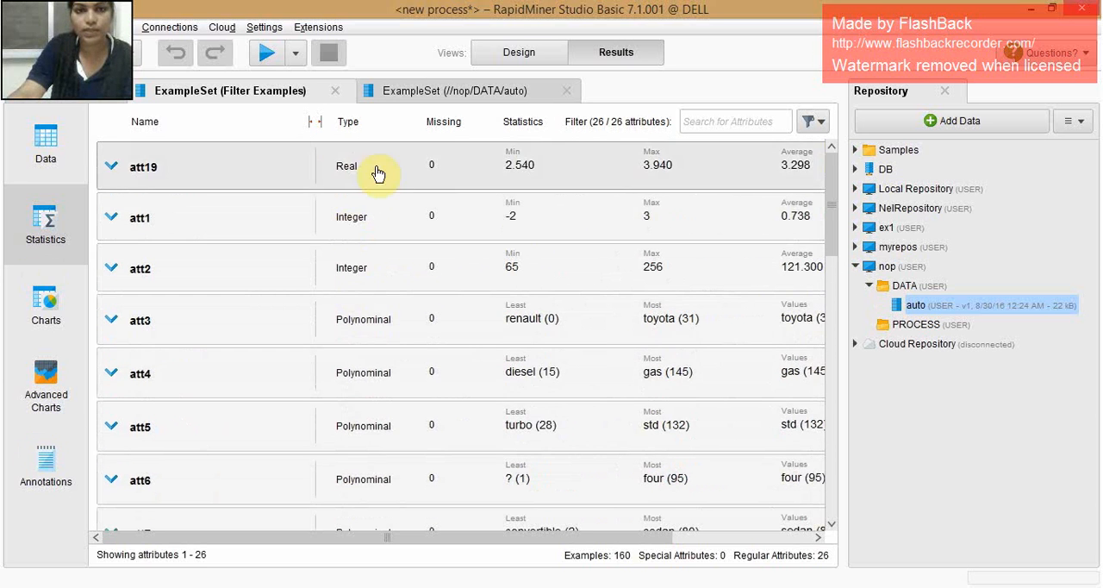
- Set the attribute filter type of Replace Missing Values to all and run the process
left_click(498, 50)
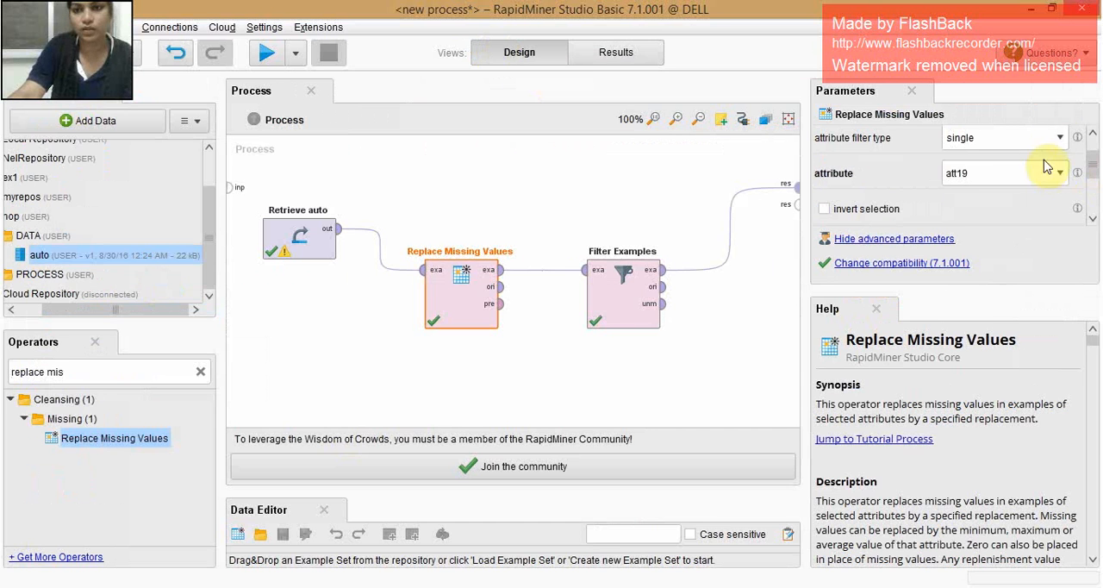
left_click(1059, 138)
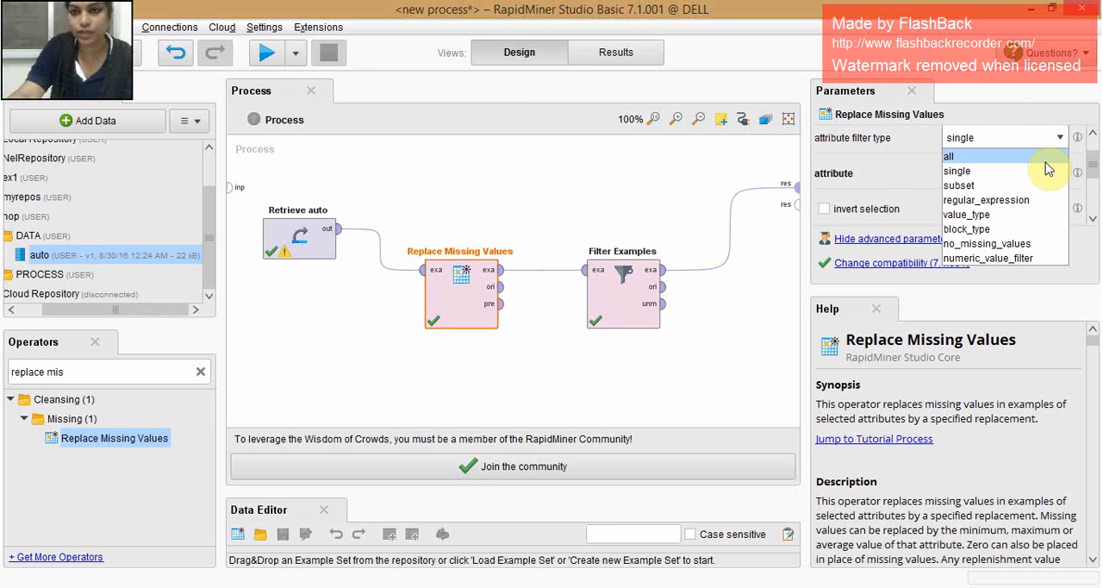
left_click(1046, 159)
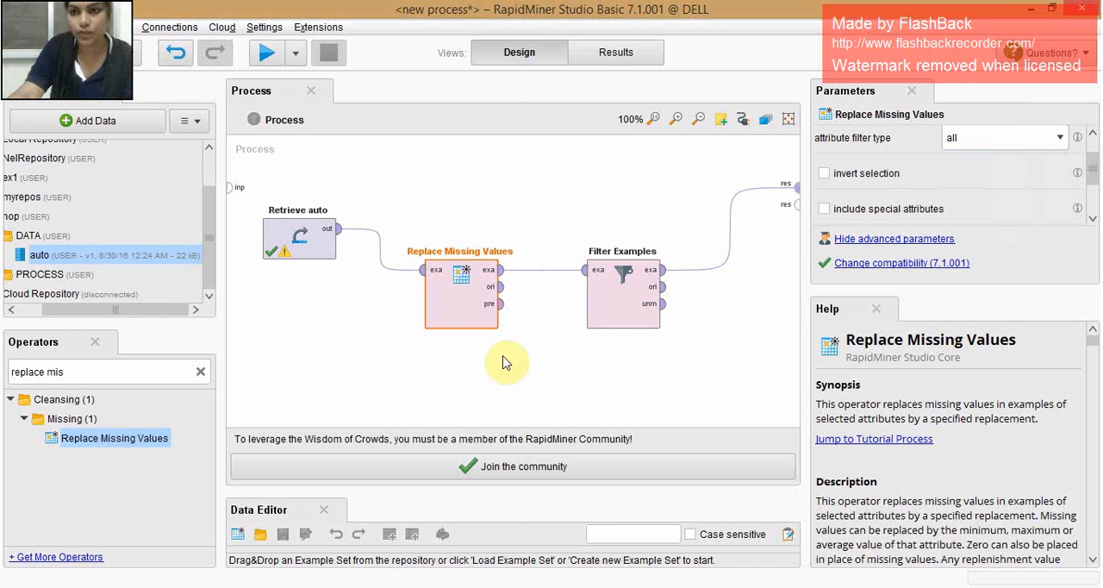
left_click(265, 51)
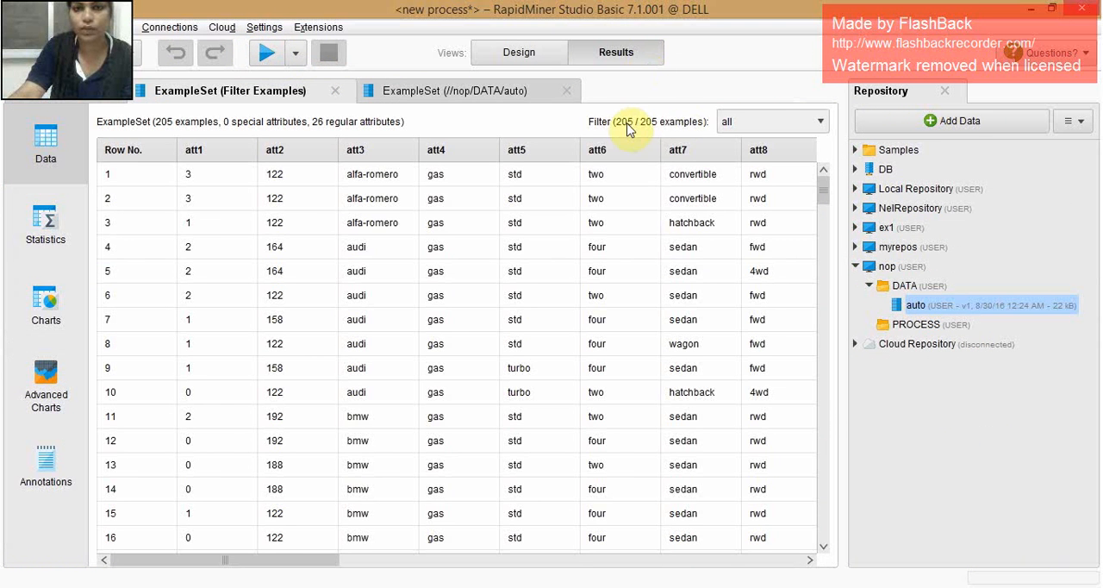
- Check the attribute statistics of the new result for missing values, and show the parameters of Filter Examples in the process
left_click(43, 225)
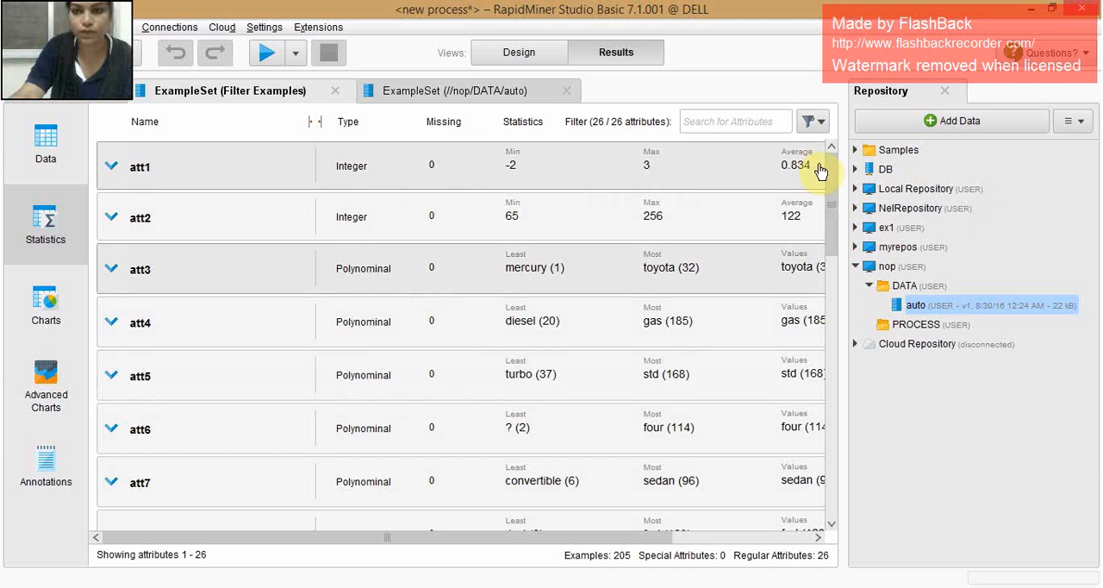
mouse_move(834, 173)
left_mouse_down()
mouse_move(849, 455)
mouse_move(832, 163)
left_mouse_up()
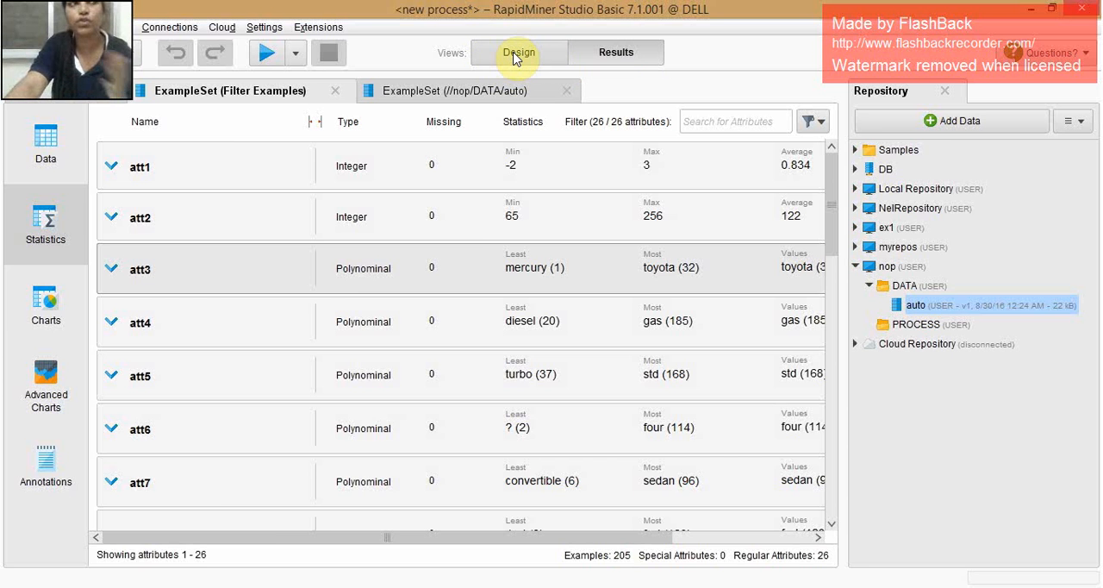
left_click(517, 55)
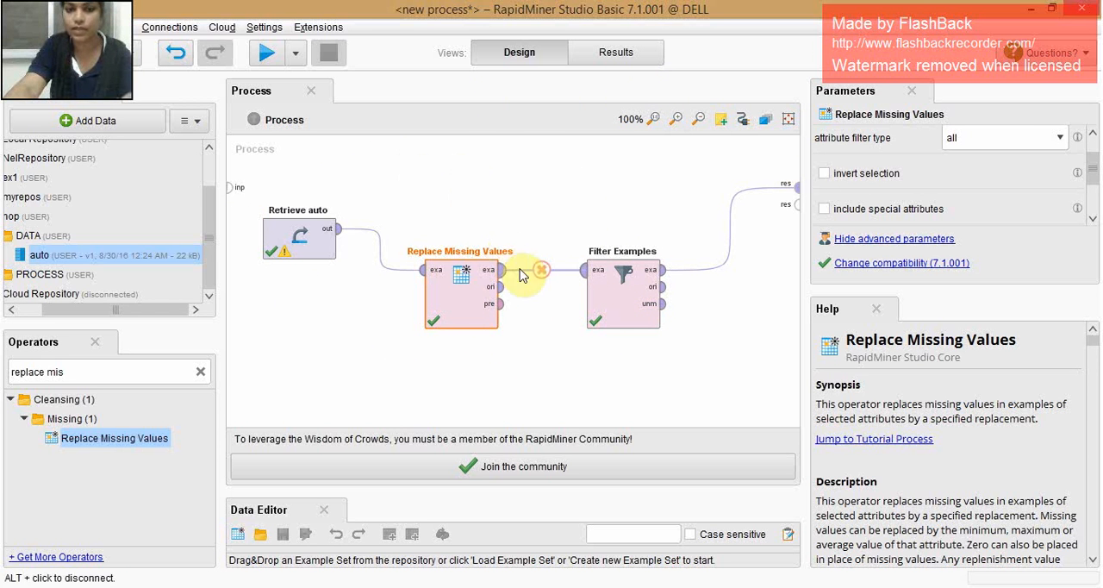
left_click(618, 311)
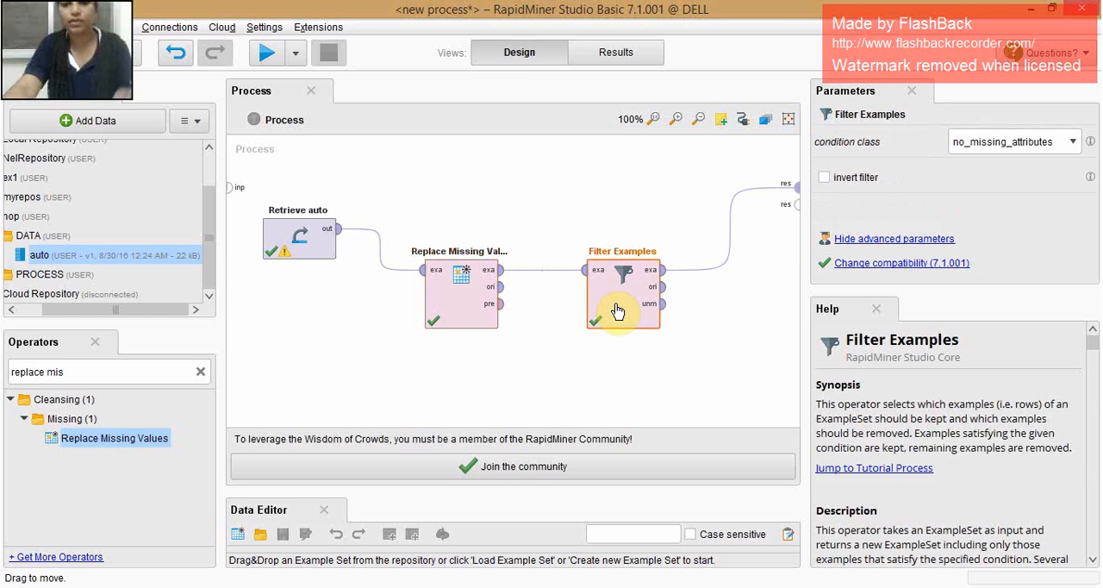
- Replace the Filter Examples operator in the process with a Discretize by Frequency operator
key("Delete")
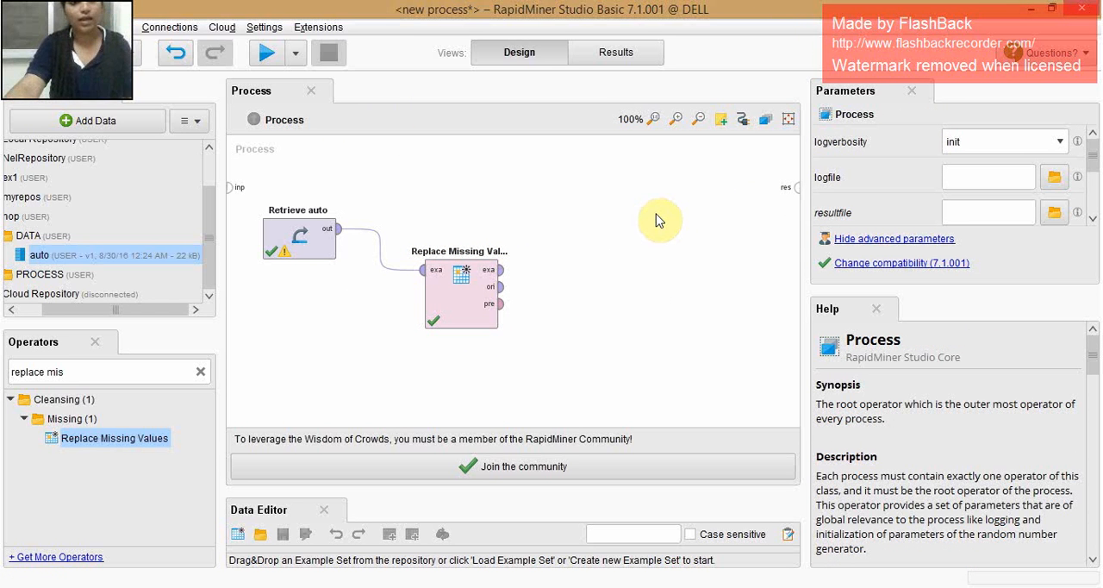
left_click(143, 369)
key("BackSpace")
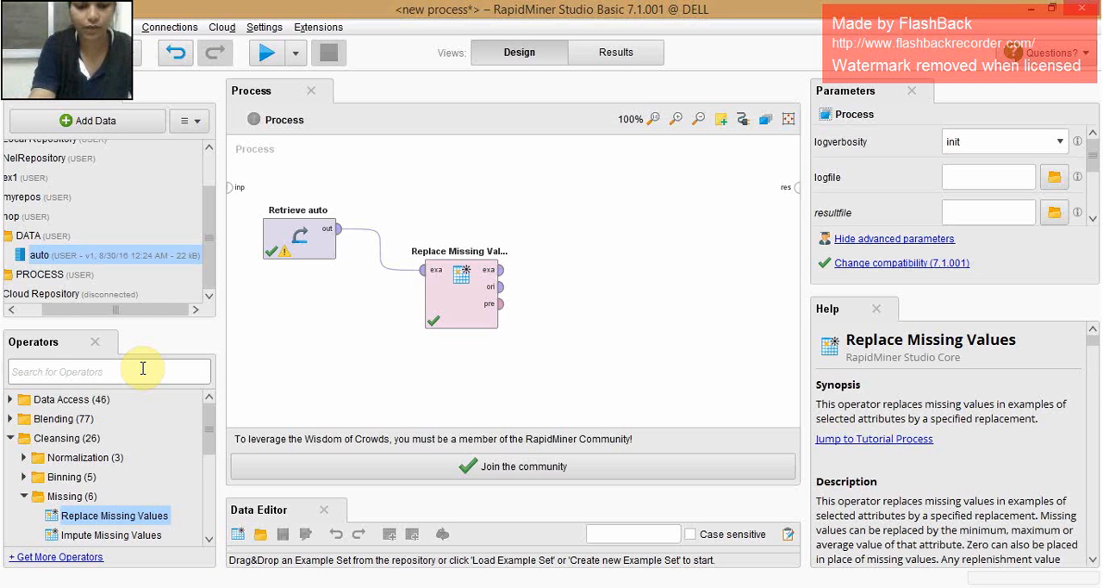
type("discreti")
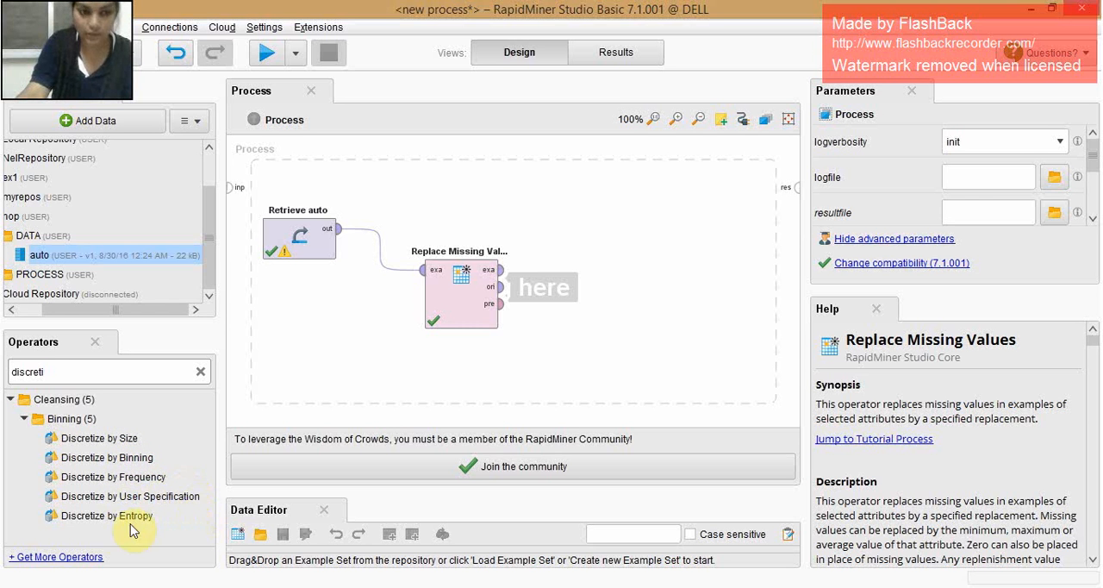
left_click(129, 480)
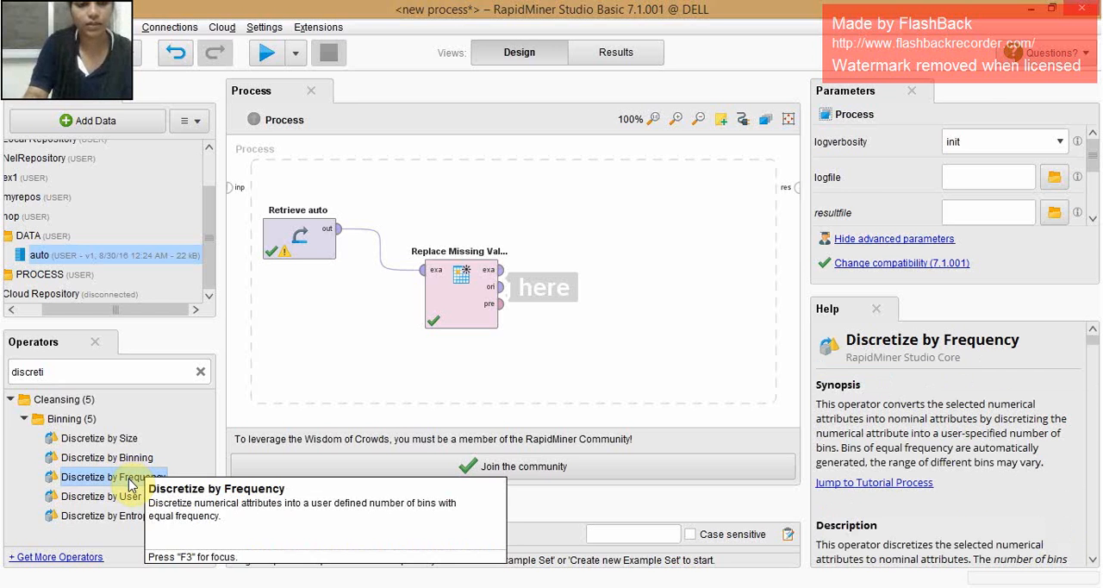
double_click(130, 479)
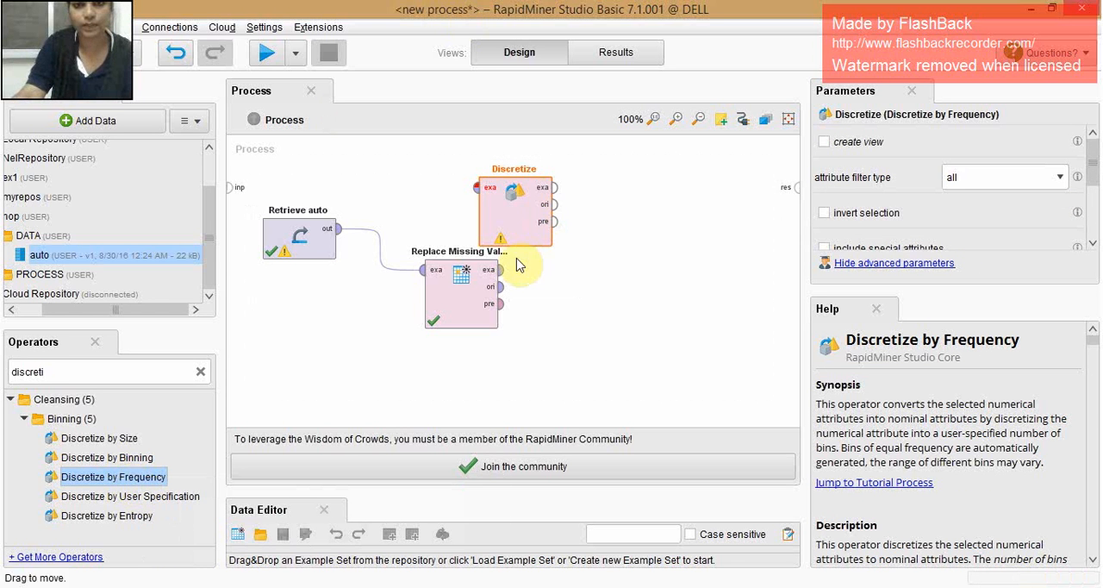
- Place Discretize after Replace Missing Values and connect it between that operator's example output and the process result
left_click_drag(505, 230, 613, 270)
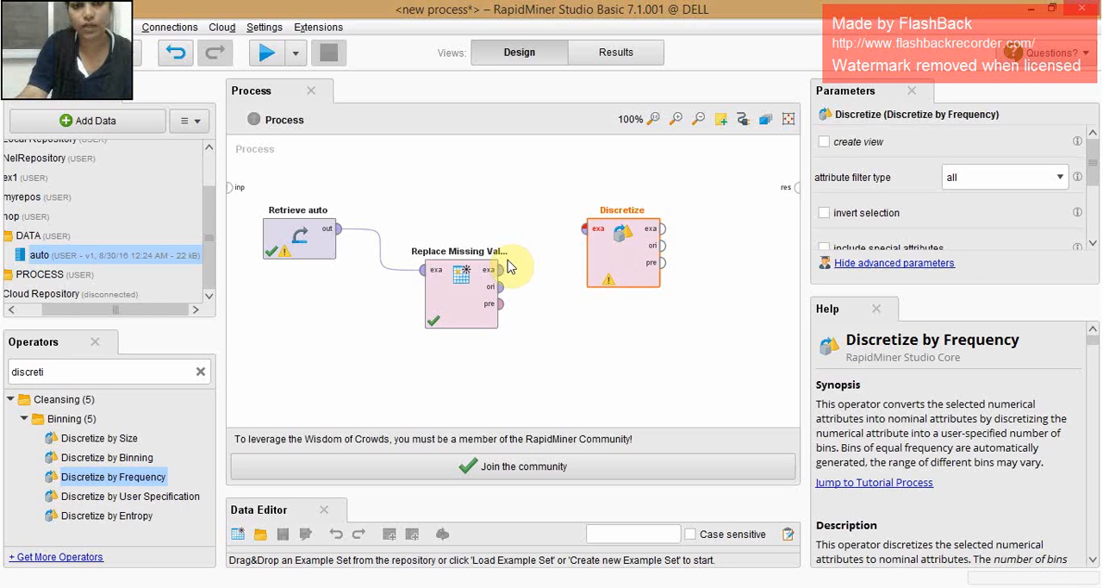
left_click_drag(504, 269, 584, 231)
left_click_drag(661, 229, 796, 185)
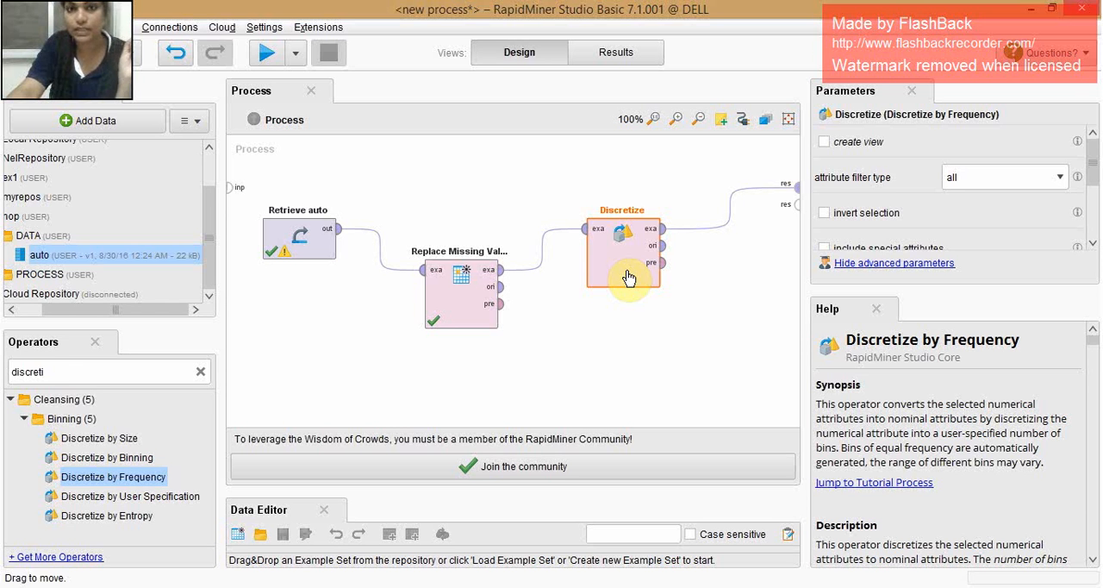
- Set the attribute filter type of Discretize to single and choose att2 as the attribute
left_click_drag(1090, 155, 1092, 226)
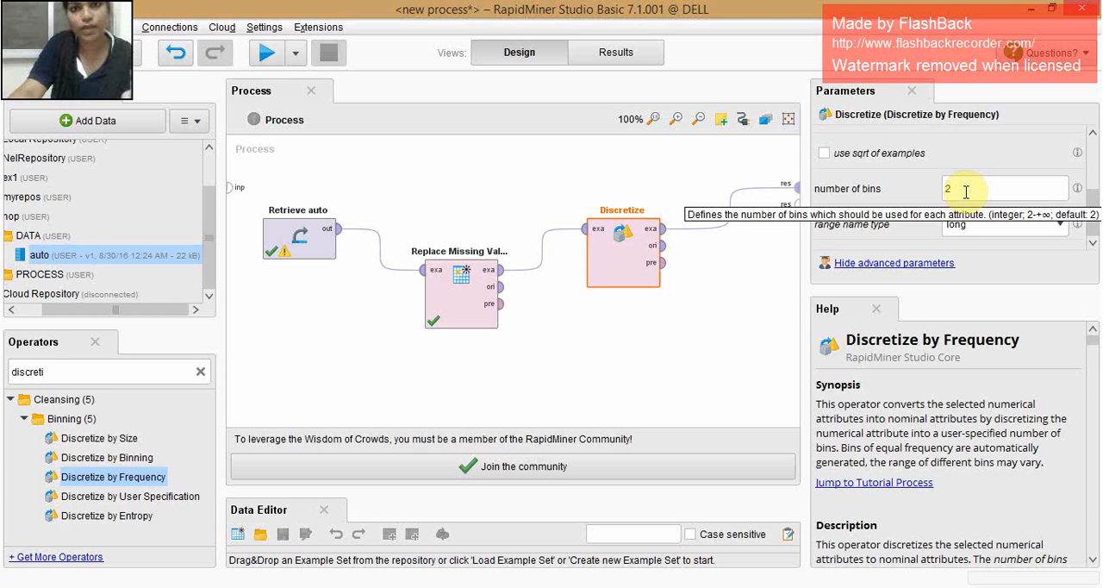
left_click_drag(1091, 203, 1089, 154)
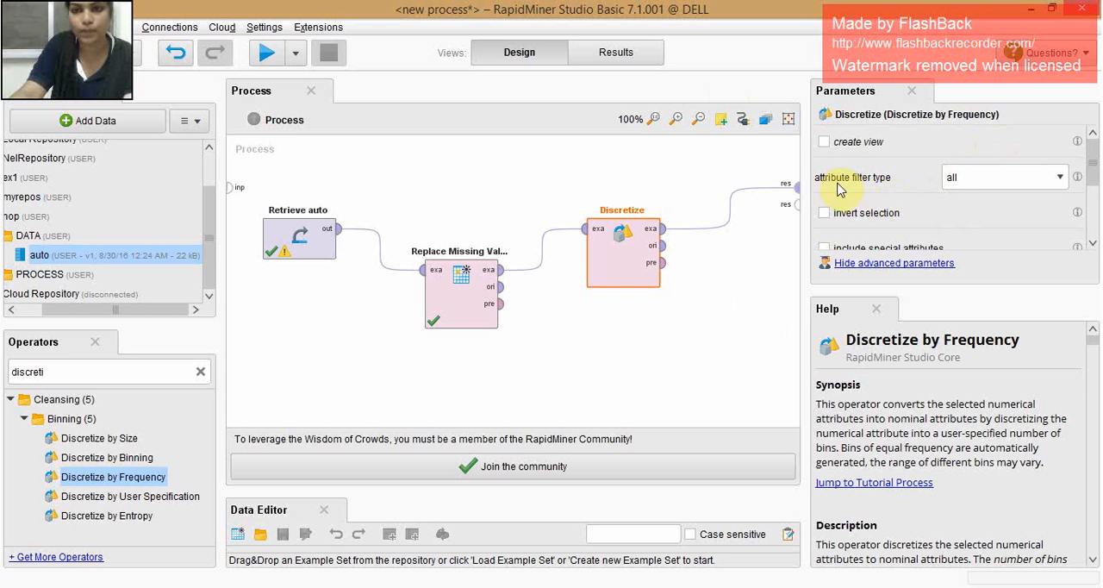
left_click(1011, 178)
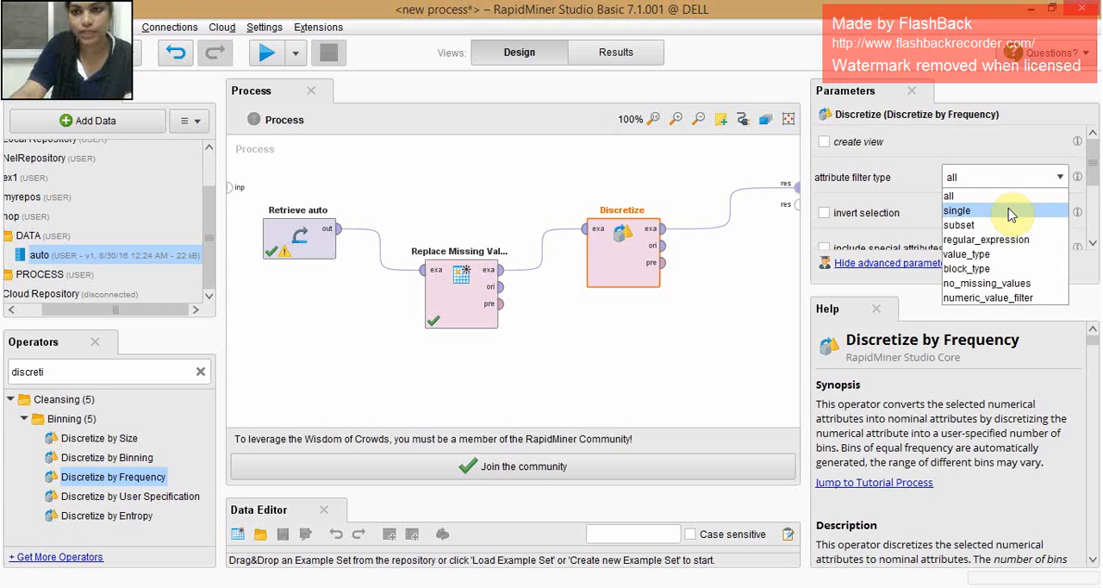
left_click(1012, 214)
left_click(1060, 213)
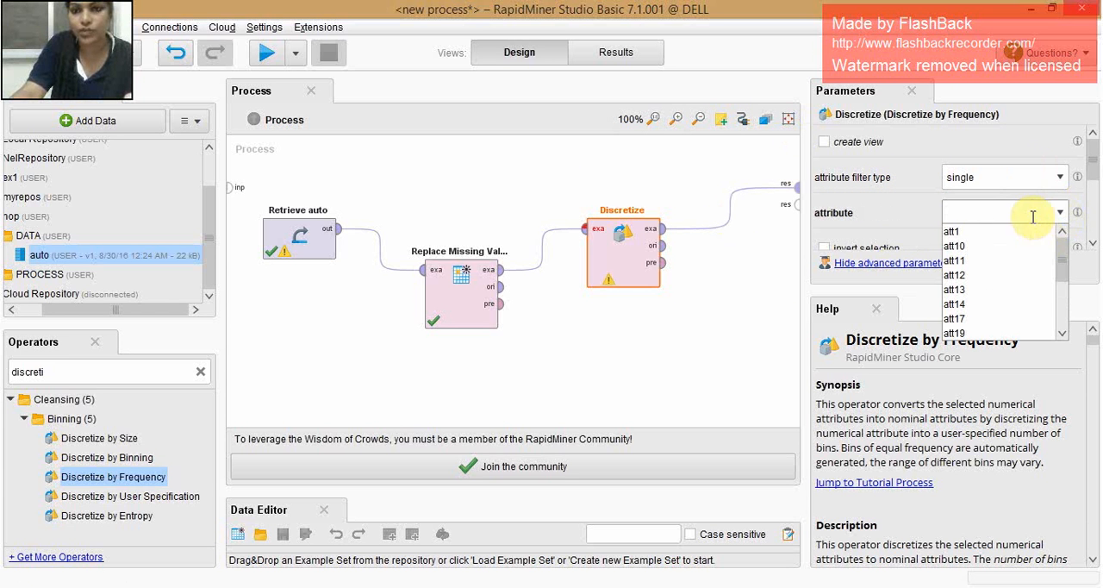
left_click_drag(1060, 251, 1065, 295)
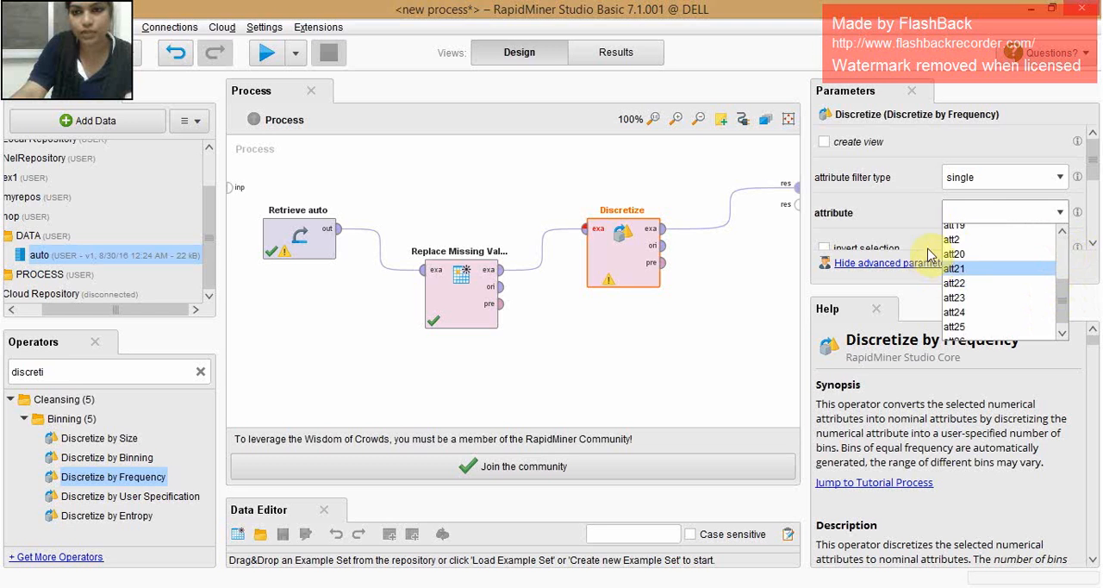
left_click(959, 242)
- Set Discretize to 3 bins with the interval range name type, and run the process
scroll(1008, 199, "down", 4)
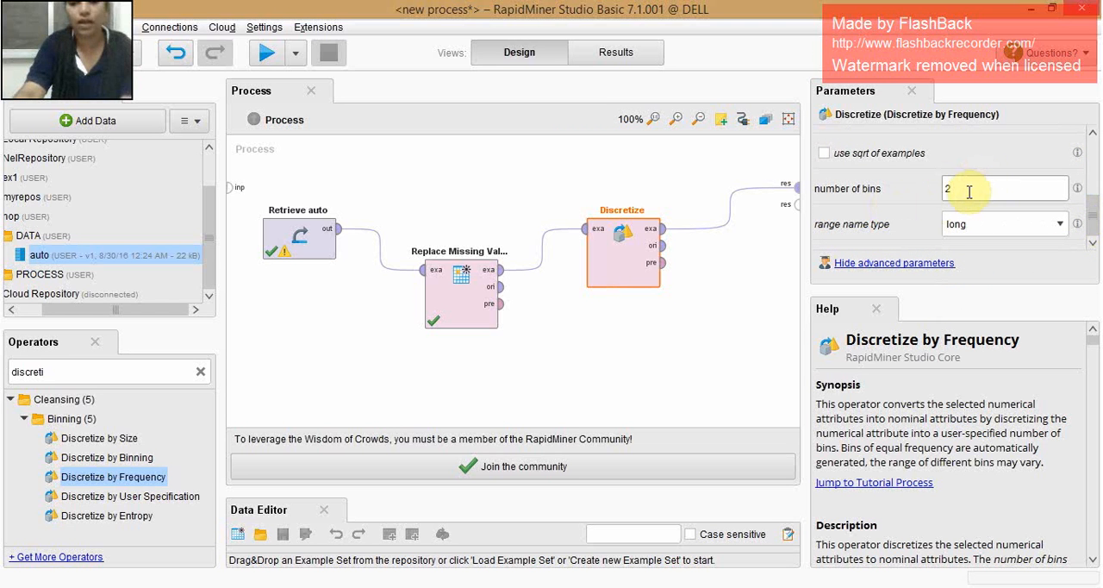
left_click(968, 191)
type("3")
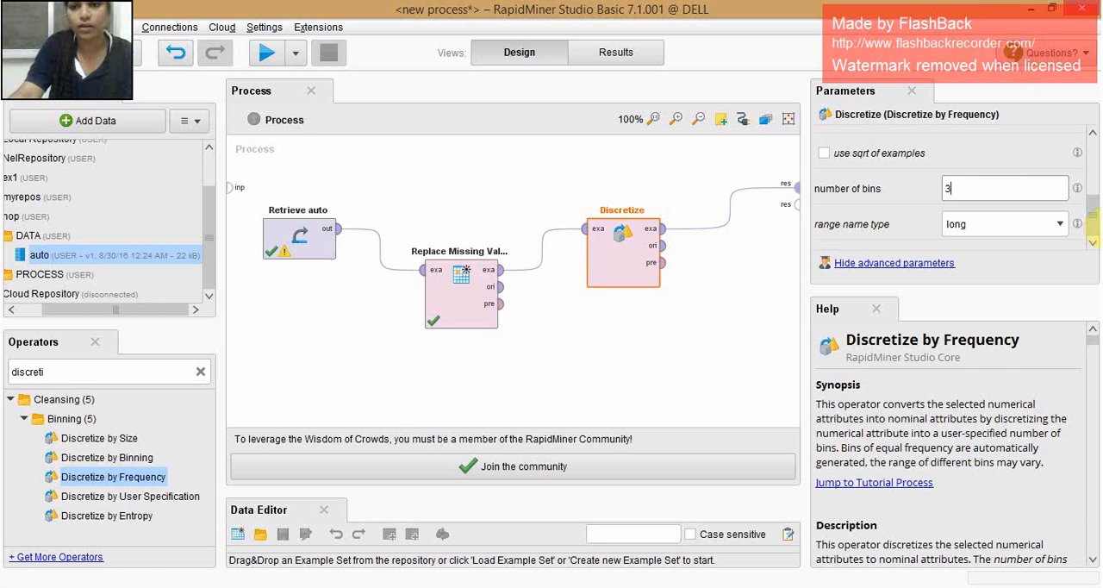
left_click(1008, 226)
left_click(1034, 276)
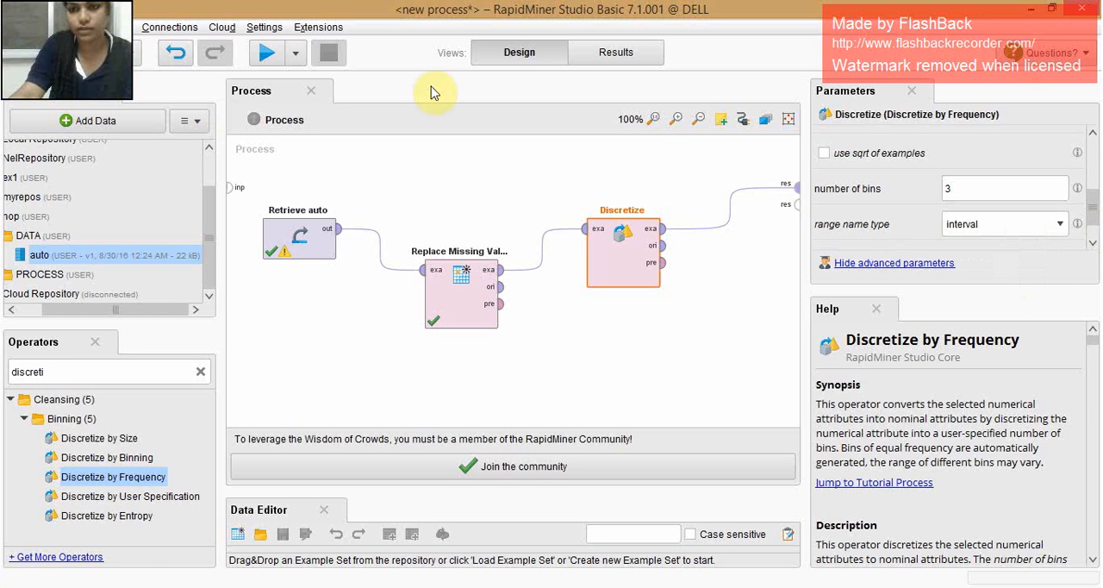
left_click(269, 54)
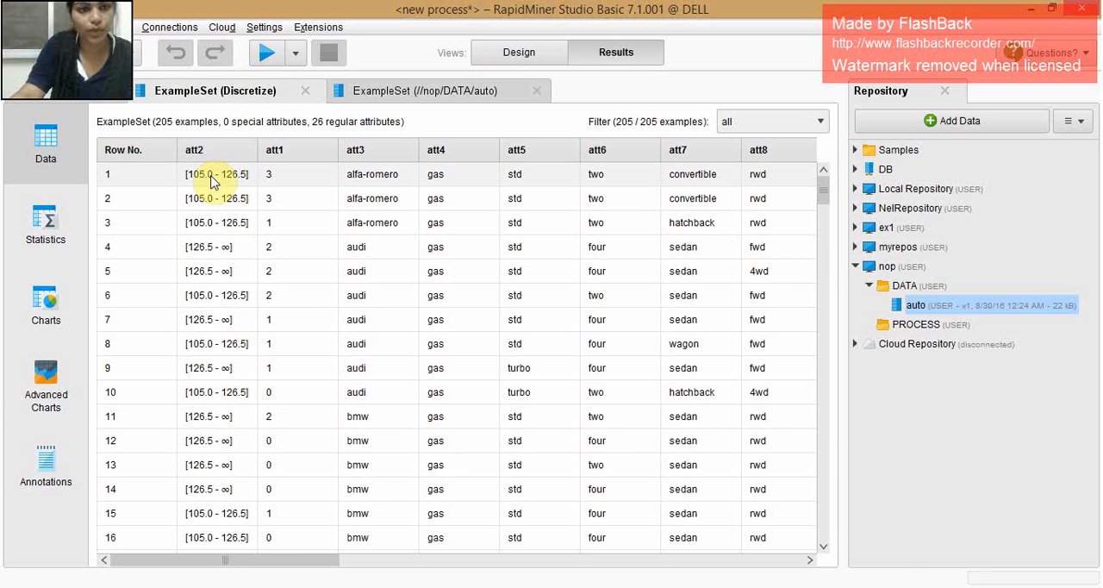
- Examine the statistics of the discretized att2, including its distribution chart and the counts and fractions of its nominal values
left_click(47, 225)
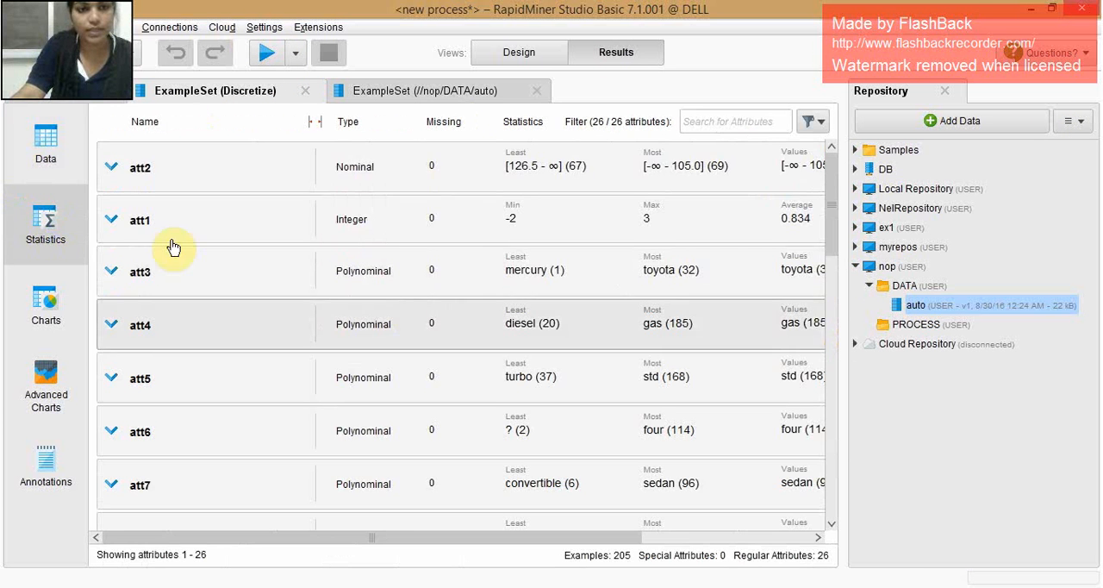
left_click_drag(379, 541, 541, 543)
left_click(609, 179)
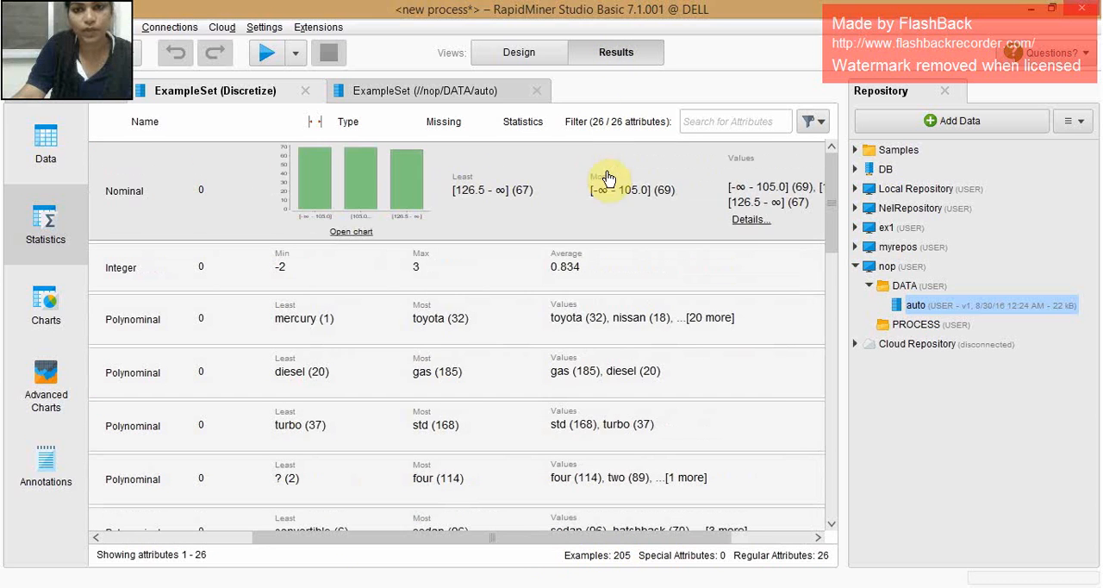
left_click(750, 222)
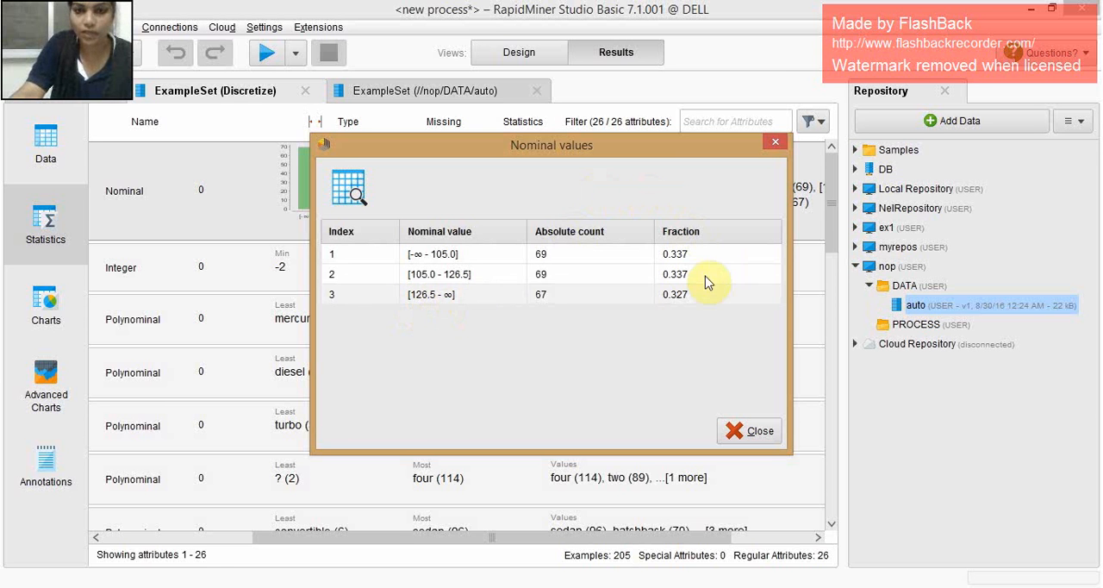
left_click(757, 434)
- Return to the process design, delete the Discretize operator, and add a Normalize operator in its place
left_click(505, 53)
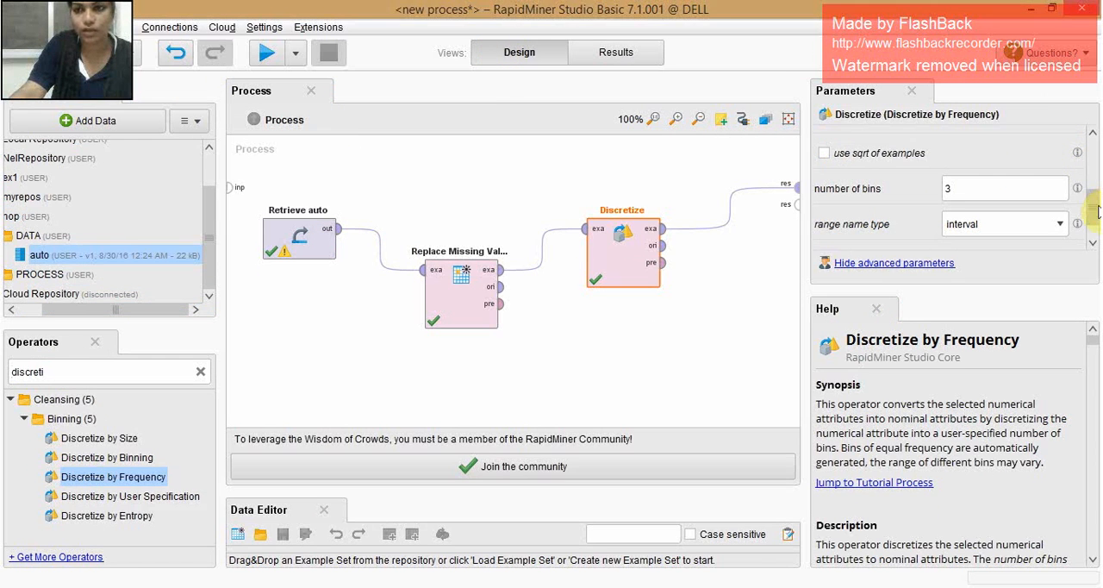
scroll(1093, 205, "up", 2)
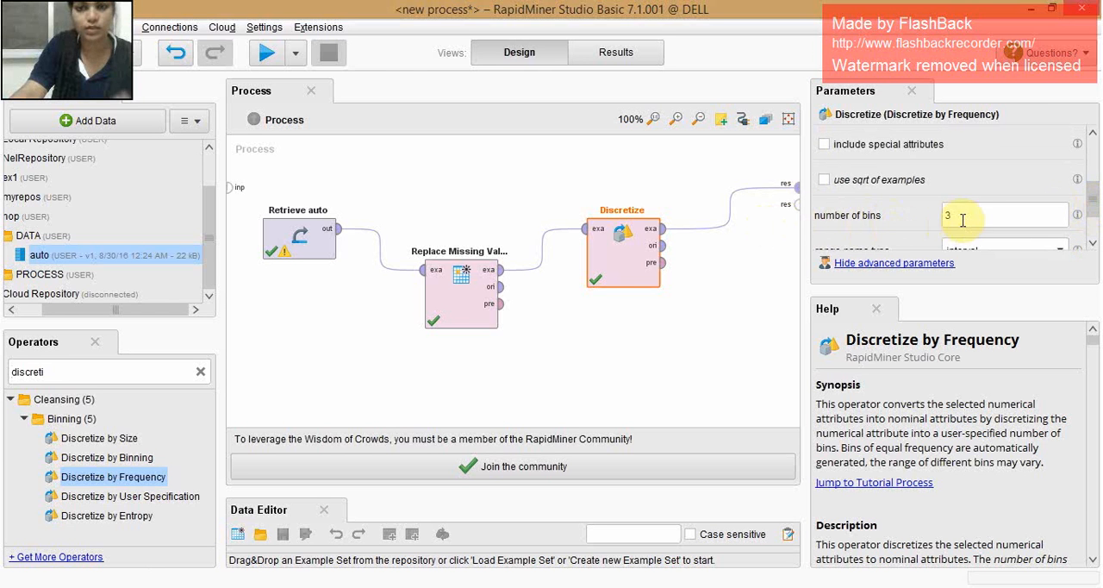
left_click_drag(1096, 202, 1065, 140)
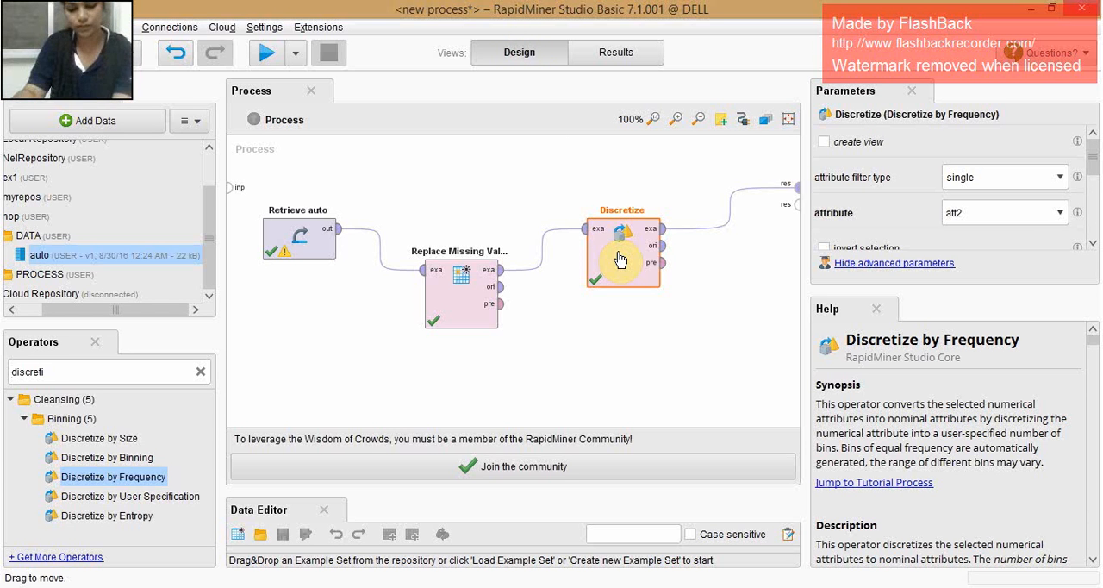
key("Delete")
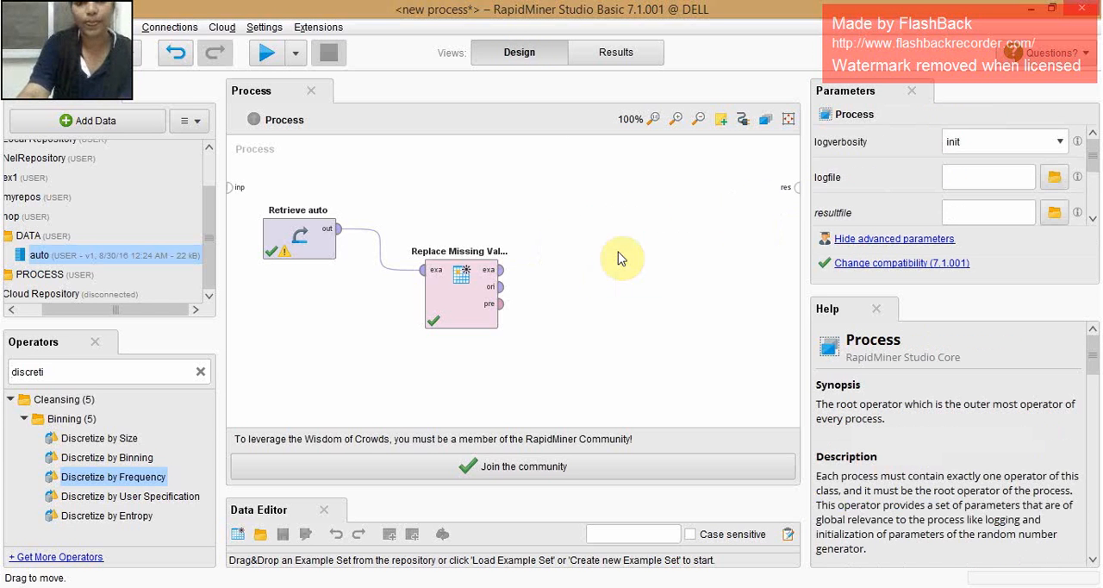
double_click(54, 371)
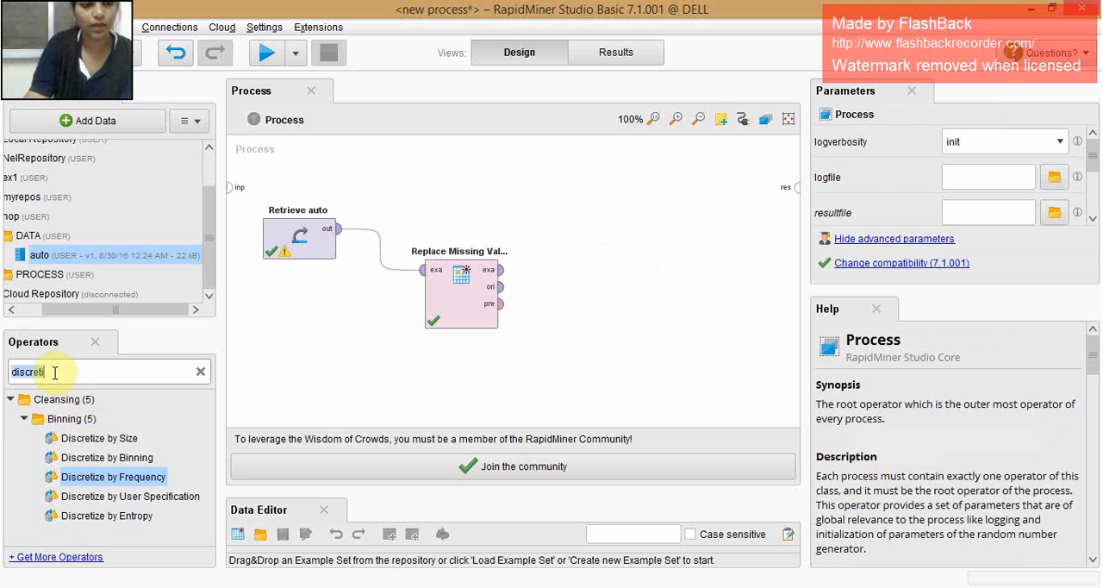
key("BackSpace")
type("norm")
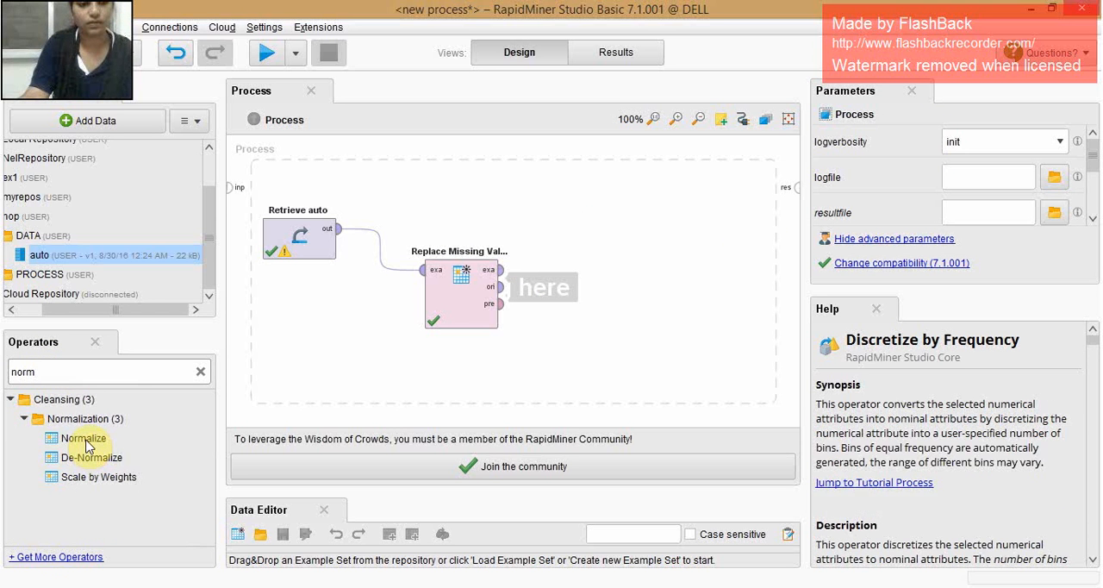
left_click_drag(86, 444, 631, 260)
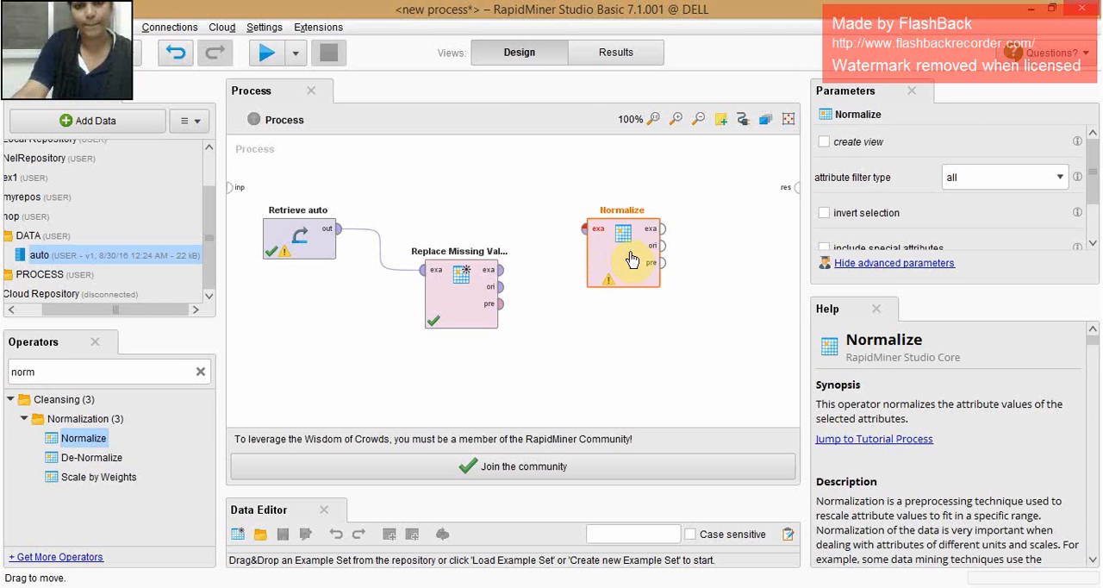
- Connect the example output of Replace Missing Values to Normalize, and the example output of Normalize to the process result
left_click(501, 270)
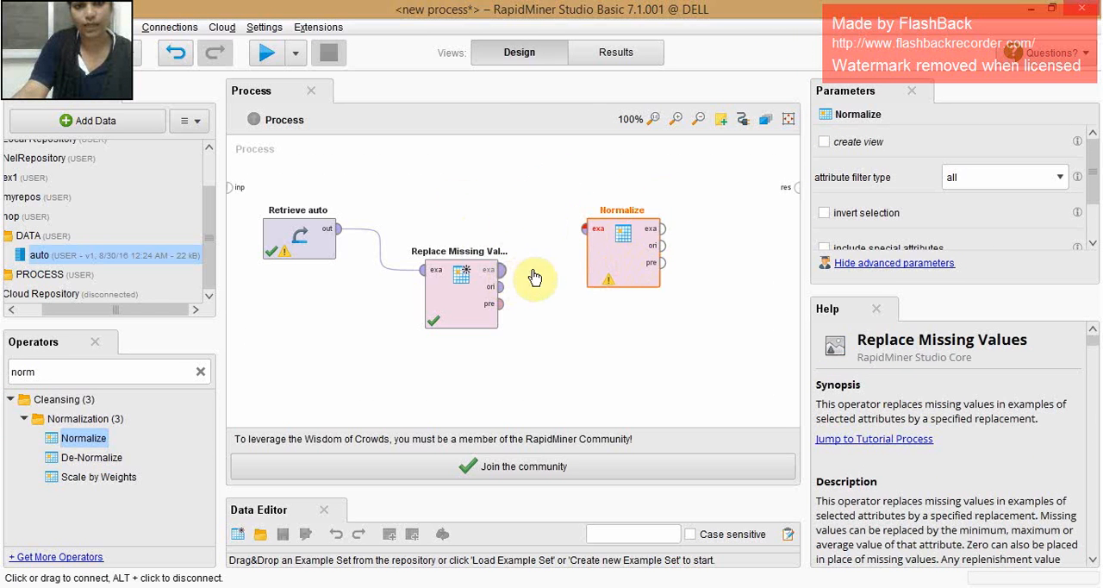
left_click(586, 231)
left_click(662, 229)
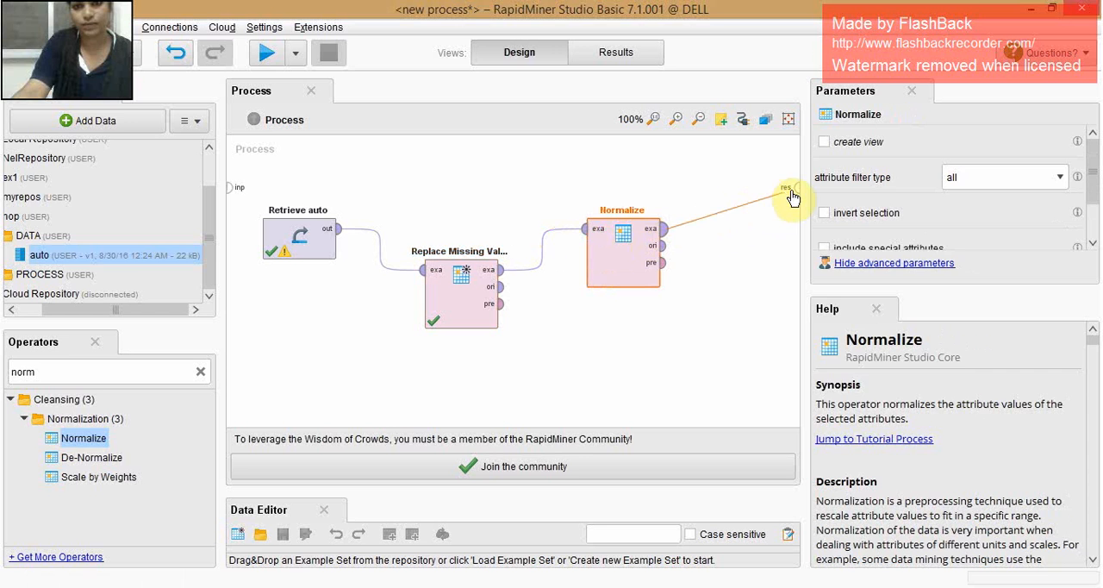
left_click(793, 187)
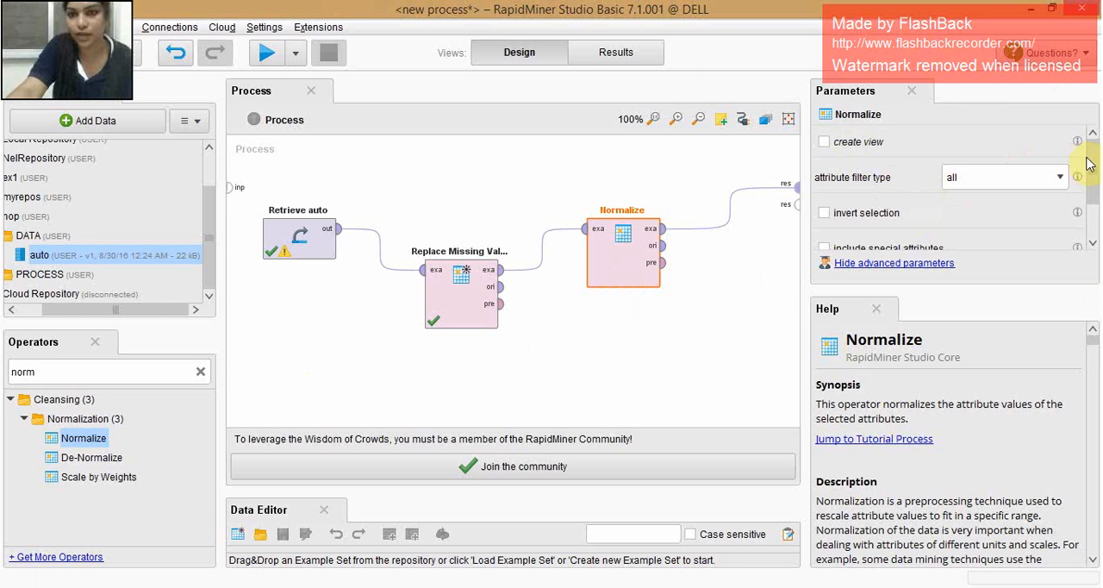
- Set the attribute filter type of Normalize to single and choose att1 as the attribute
left_click_drag(1087, 164, 1094, 205)
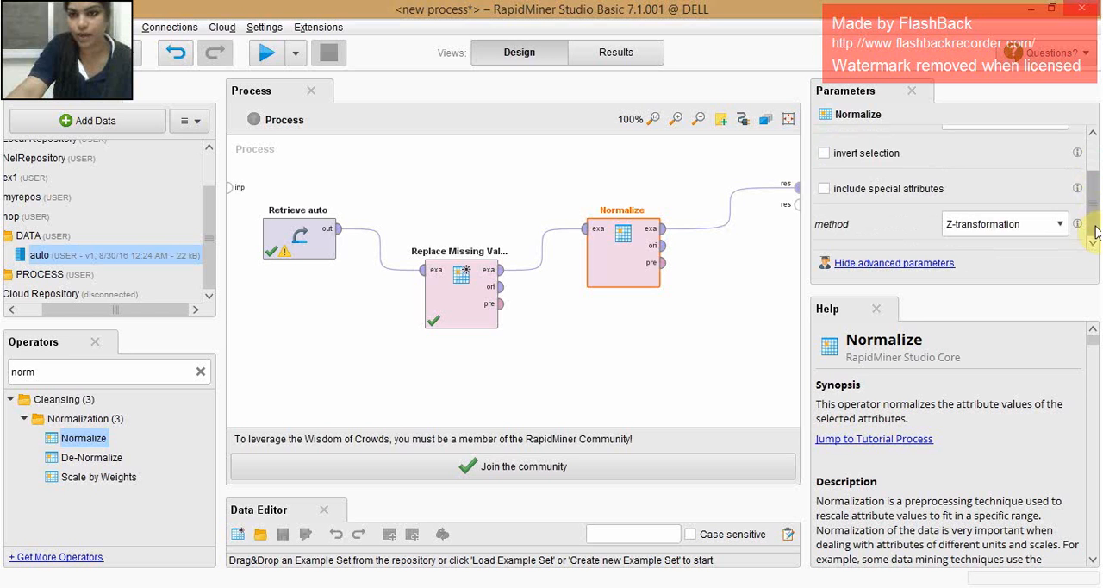
scroll(1094, 226, "up", 3)
left_click(1006, 181)
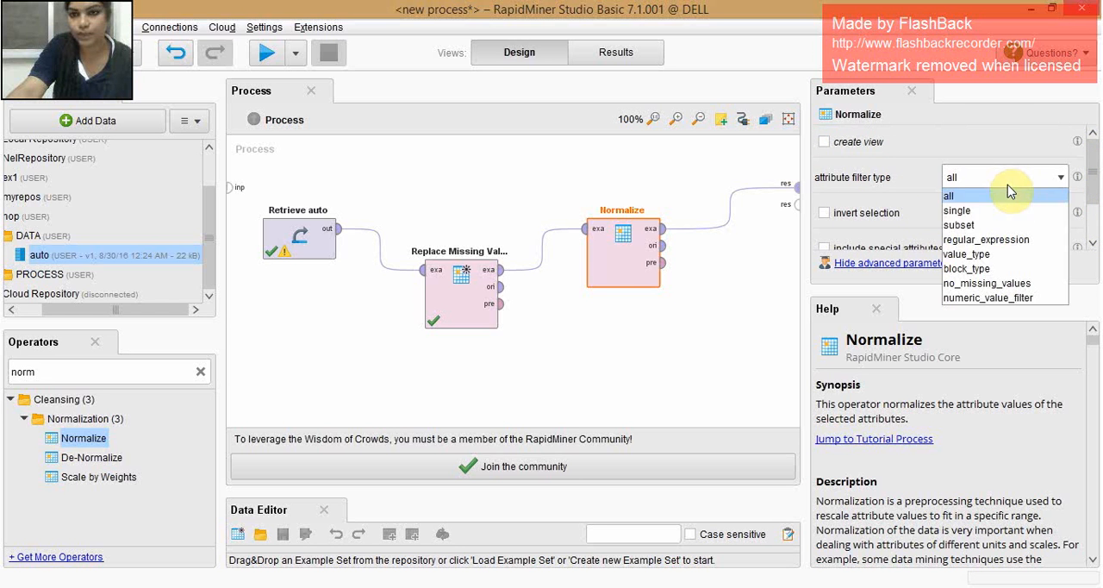
left_click(987, 216)
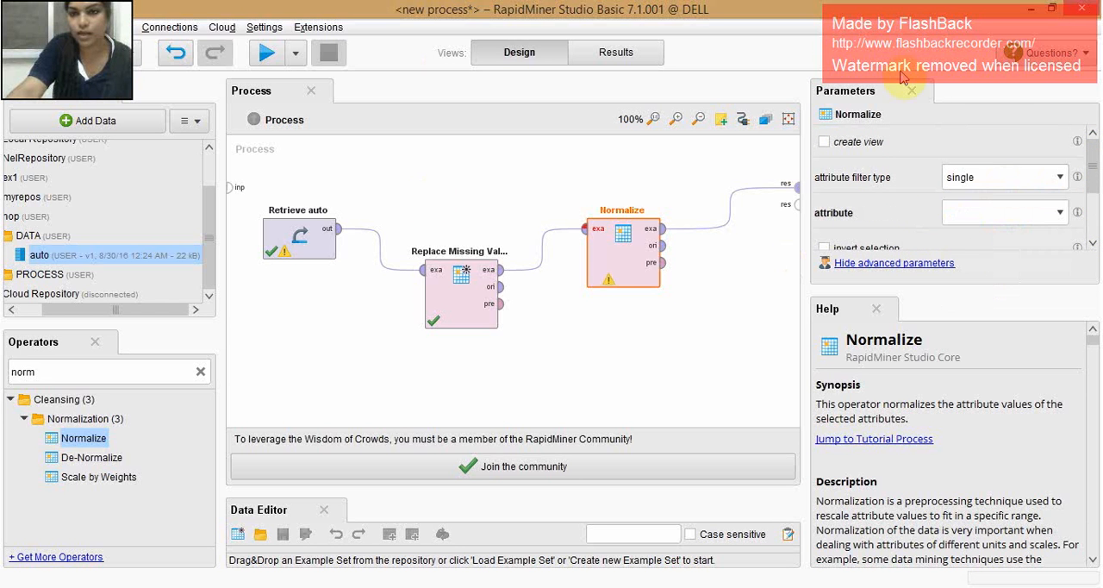
scroll(1094, 155, "down", 2)
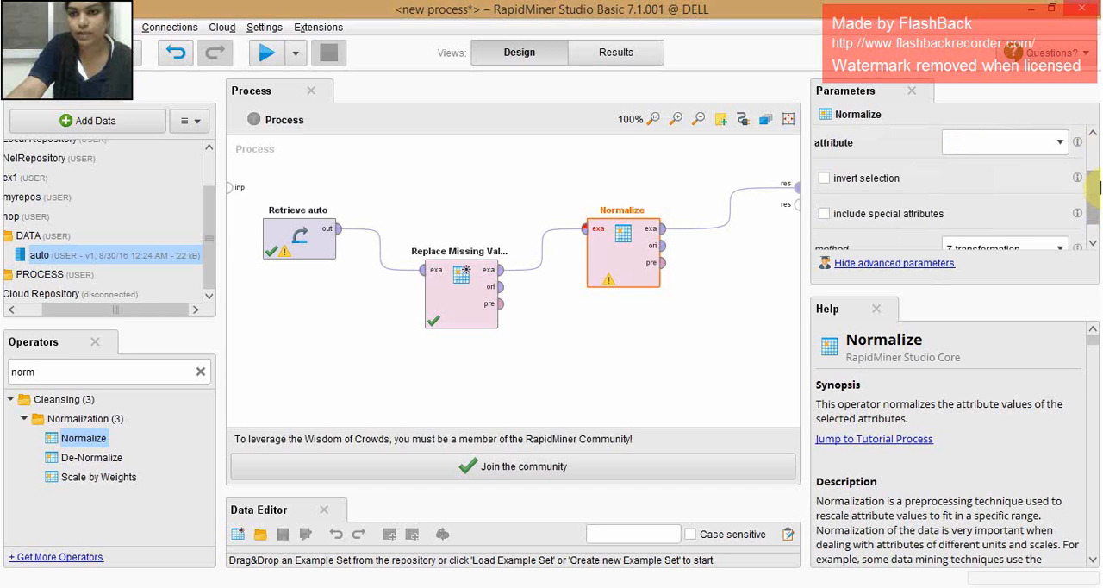
left_click(1060, 142)
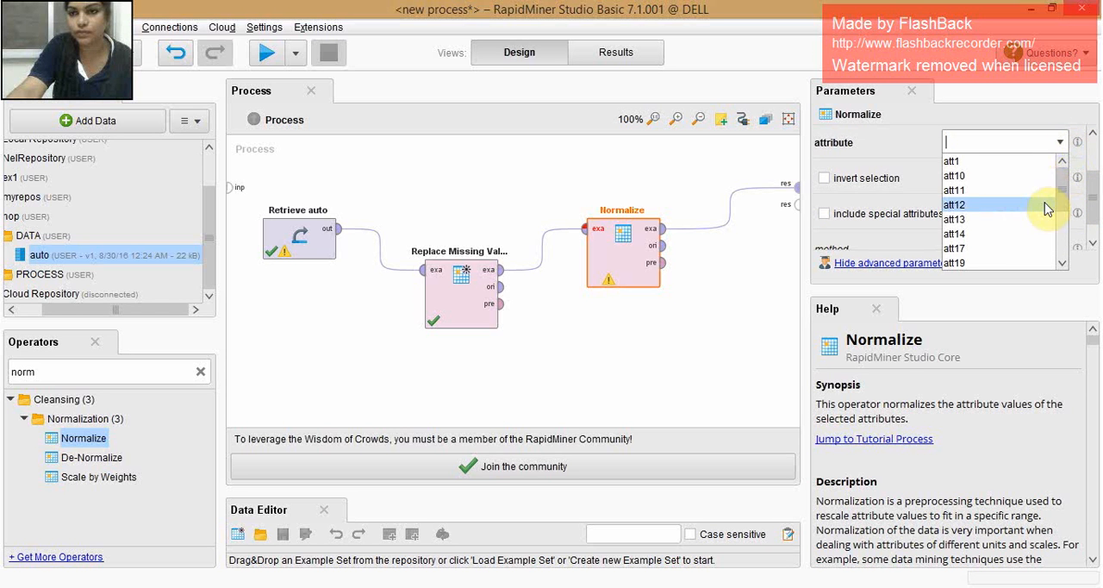
left_click(974, 159)
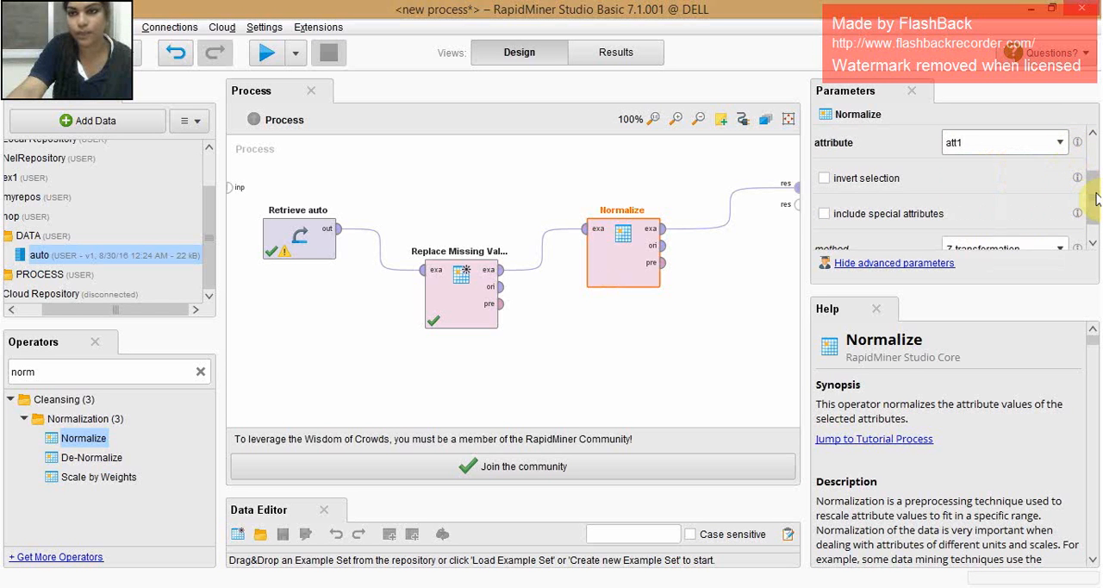
- Set the Normalize method to range transformation, run the process, and review the normalized att1 values
scroll(1094, 203, "down", 1)
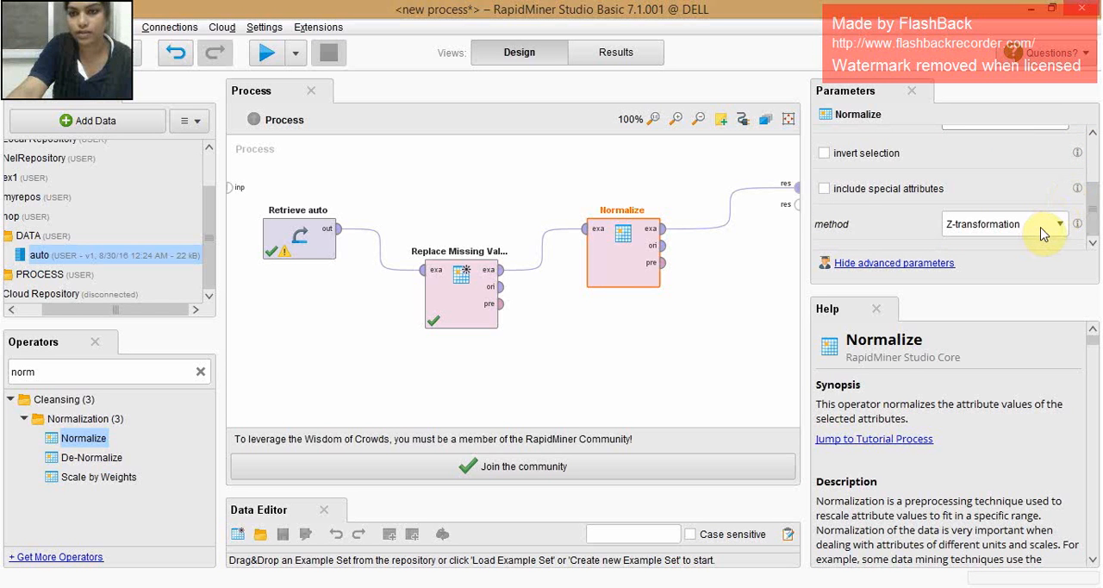
left_click(951, 223)
left_click(977, 258)
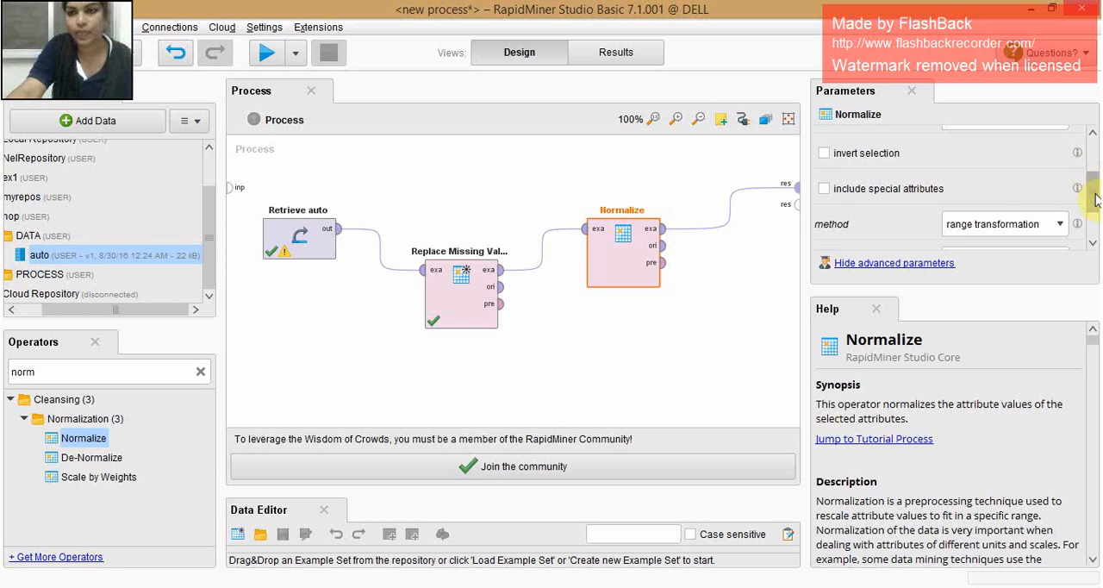
scroll(1094, 200, "down", 2)
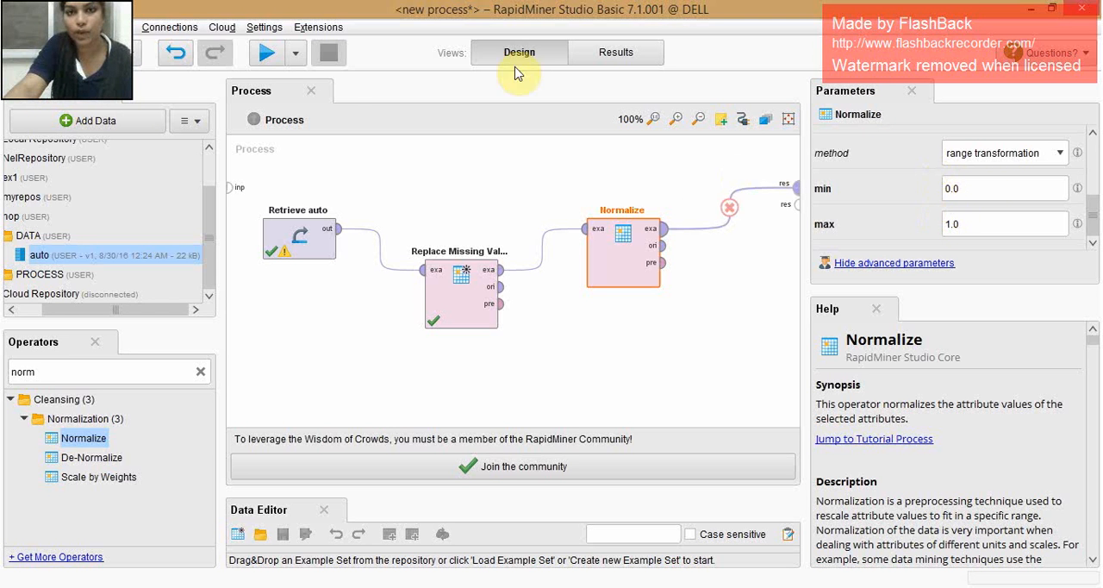
left_click(269, 53)
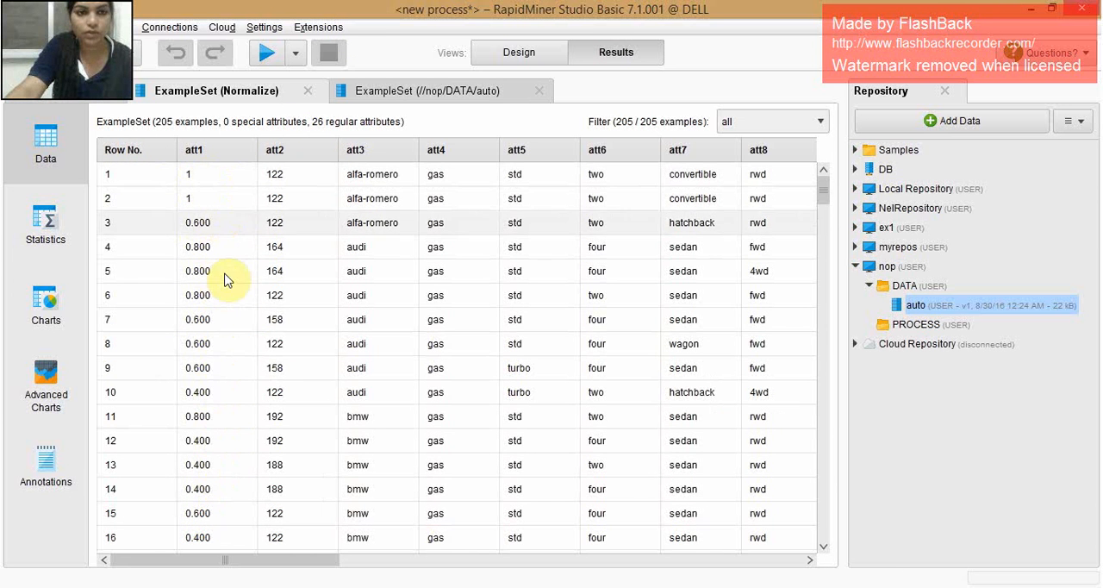
left_click_drag(822, 181, 766, 167)
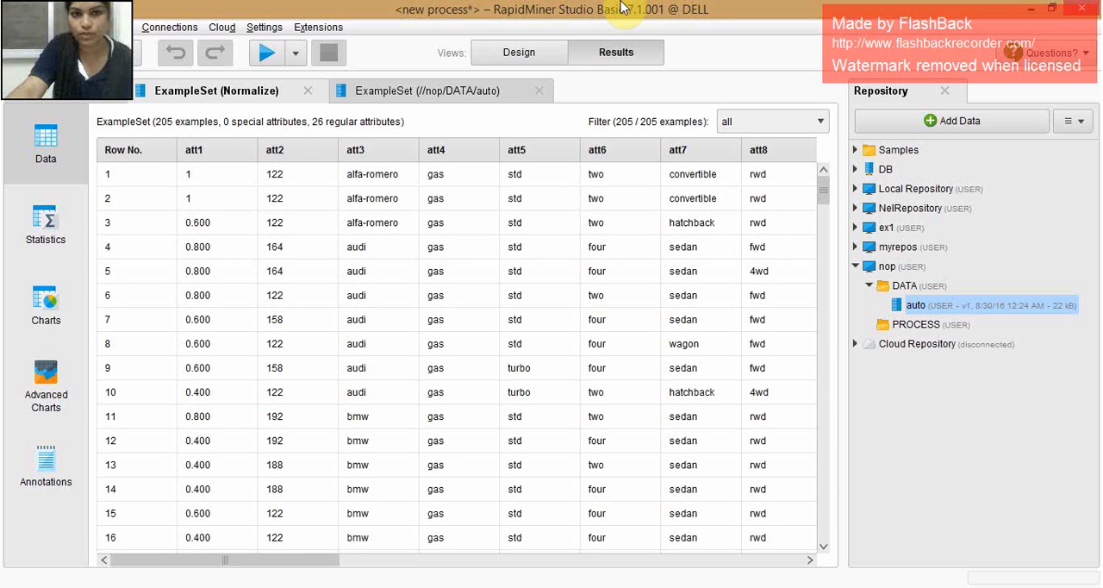
- Return to the process design, change the Normalize attribute to att2, and rerun the process to review the att2 values
left_click(521, 59)
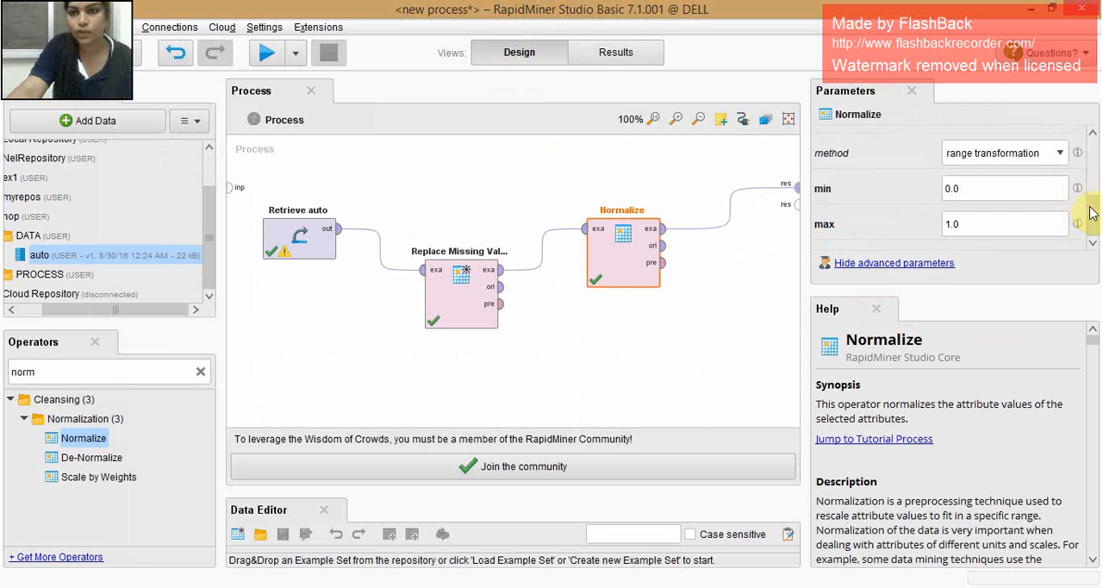
scroll(1087, 207, "up", 3)
left_click(1058, 212)
scroll(977, 305, "down", 3)
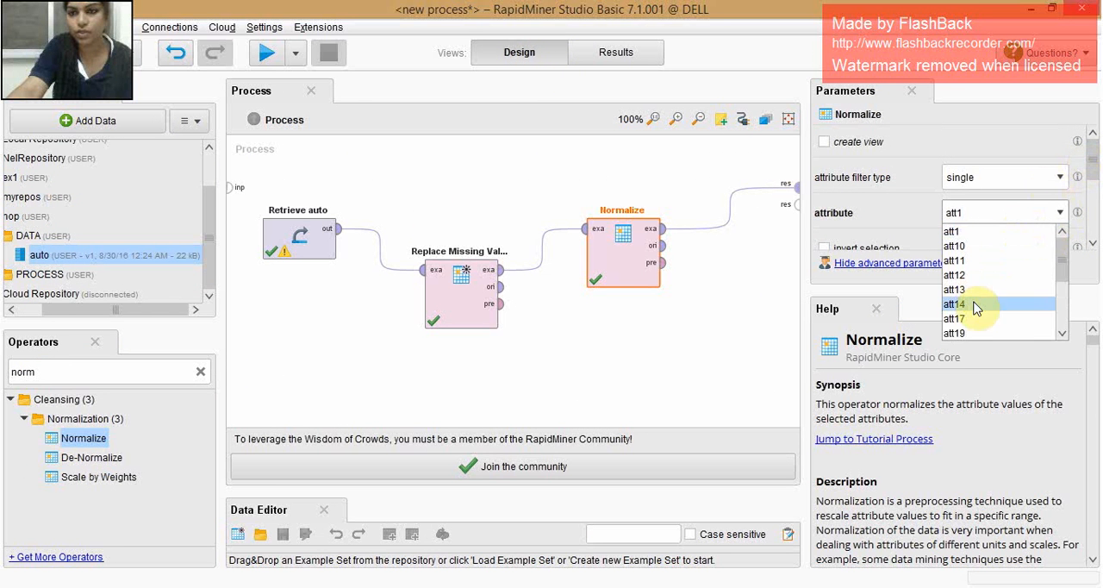
left_click(953, 260)
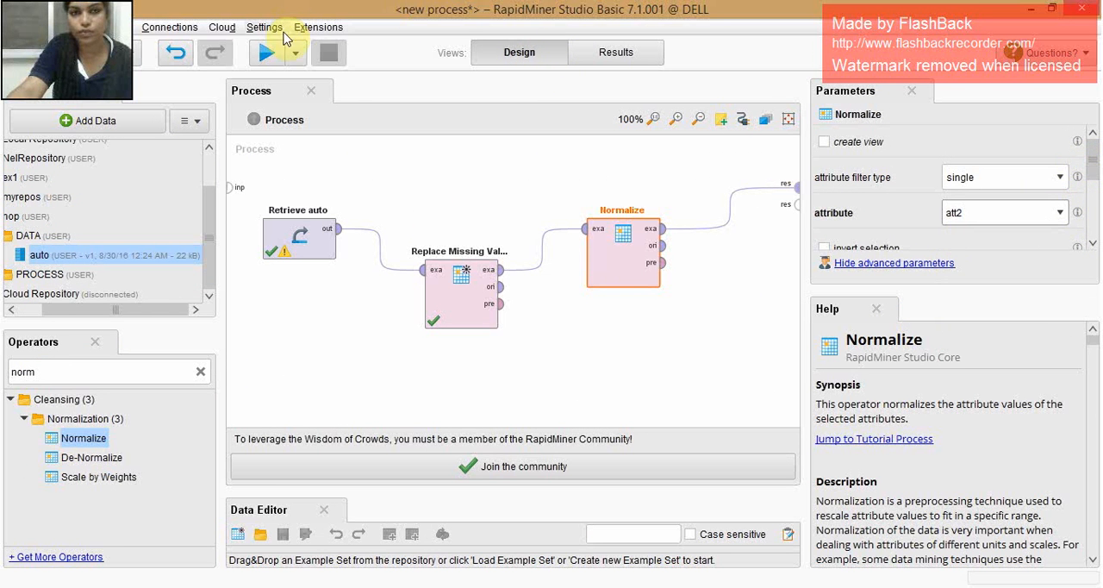
left_click(272, 55)
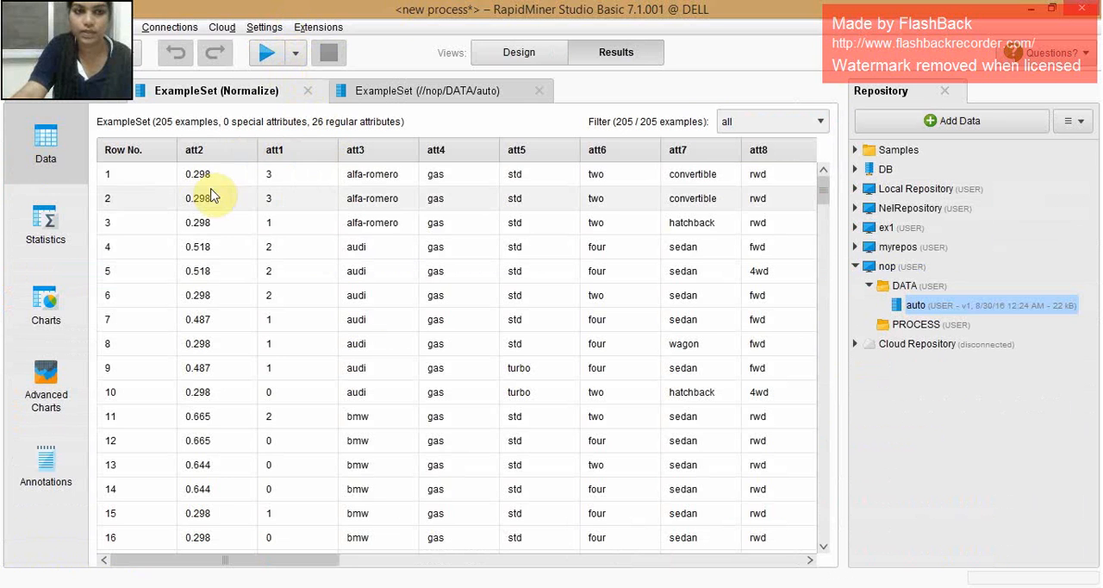
scroll(207, 185, "down", 4)
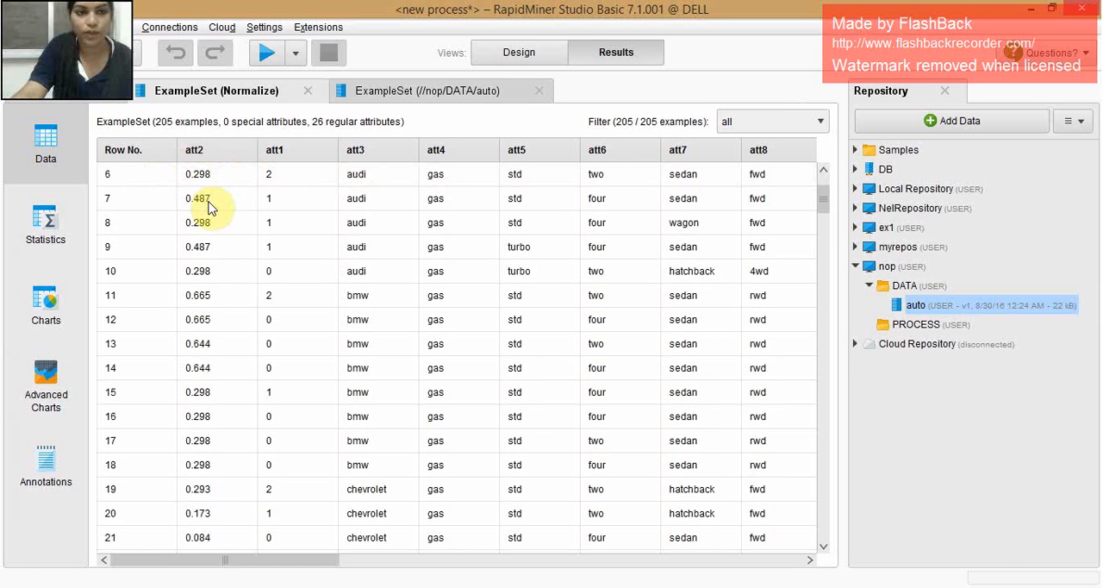
scroll(210, 207, "up", 4)
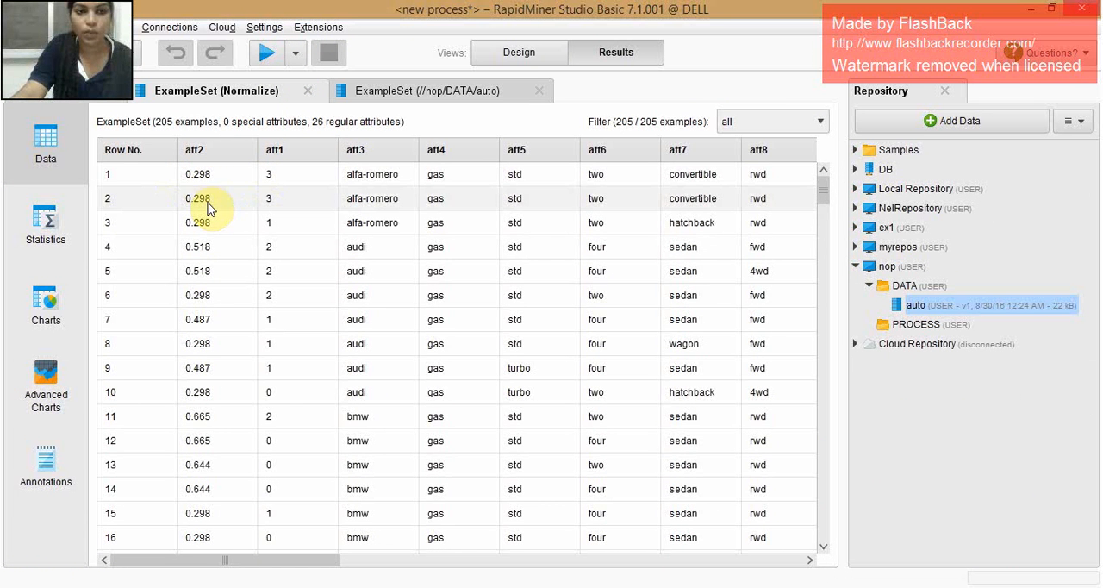
- Return to the process design, find and add the Sample operator, and delete the Normalize operator it replaces
left_click(489, 59)
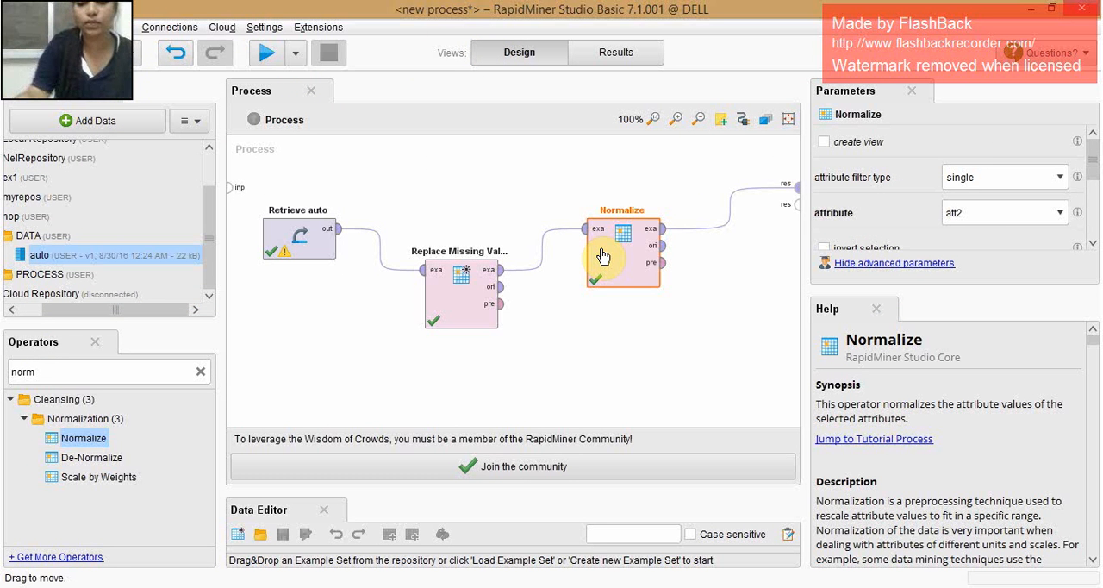
double_click(60, 371)
key("BackSpace")
type("sa")
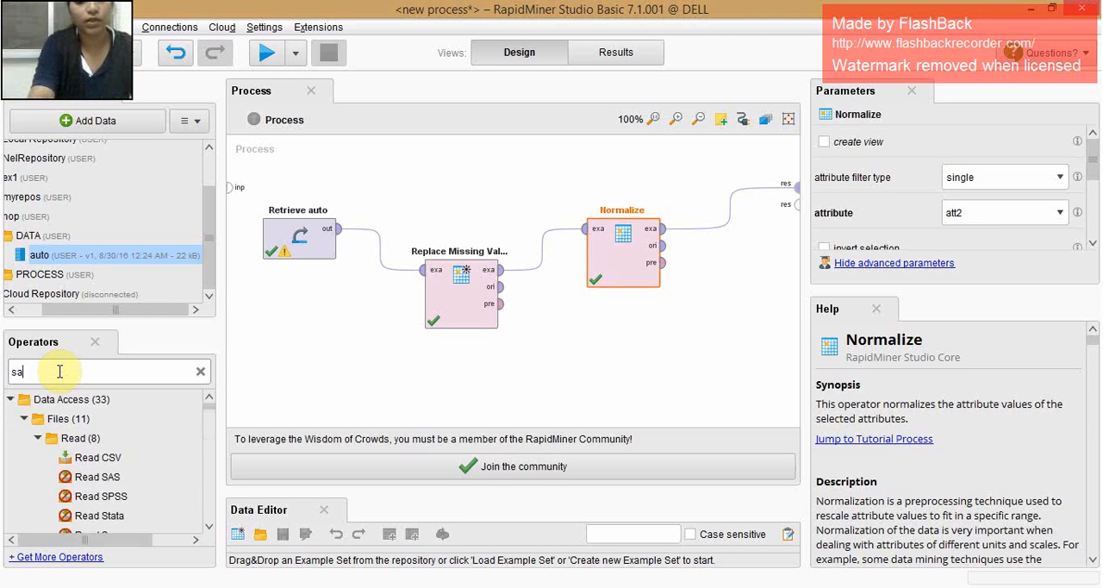
type("mplin")
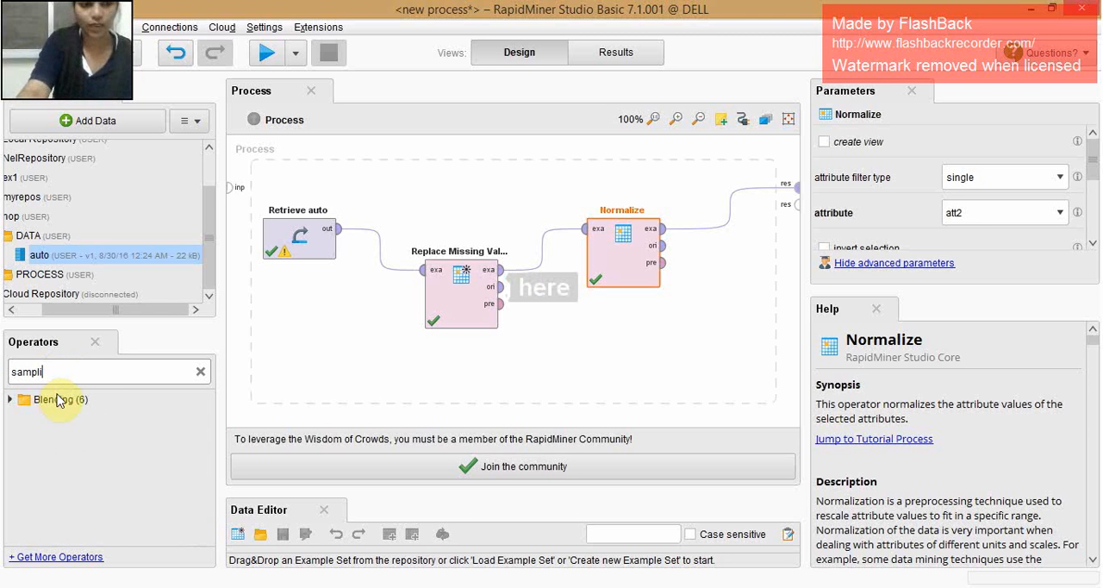
key("BackSpace")
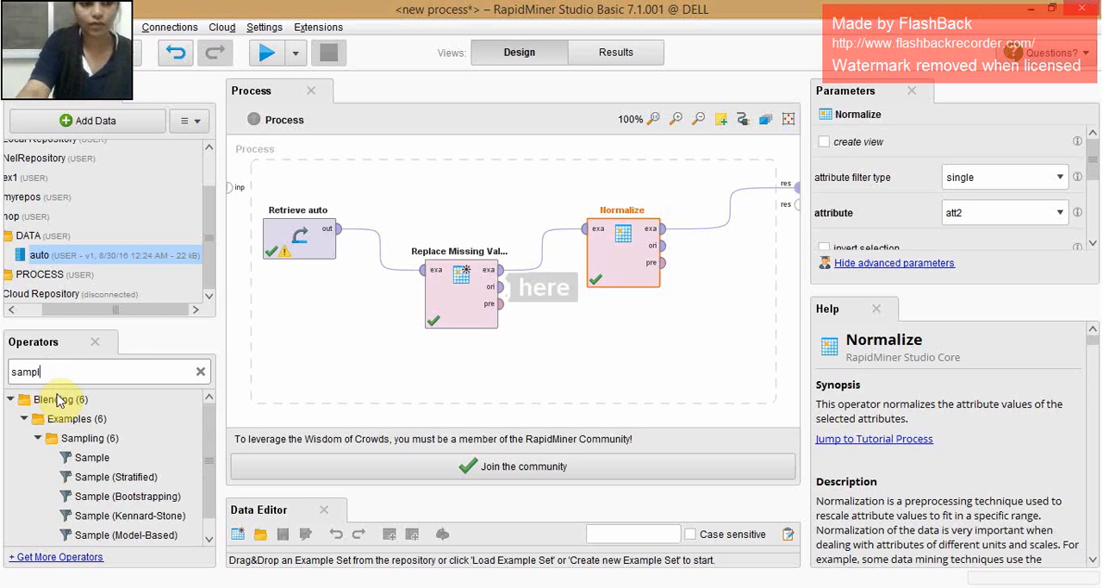
left_click(92, 458)
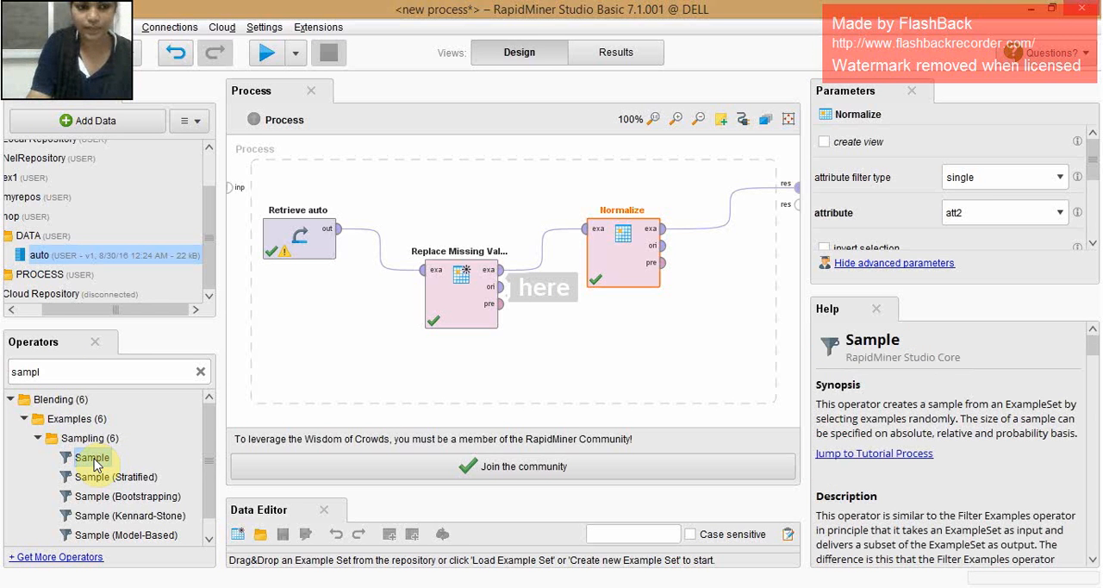
left_click_drag(92, 458, 622, 194)
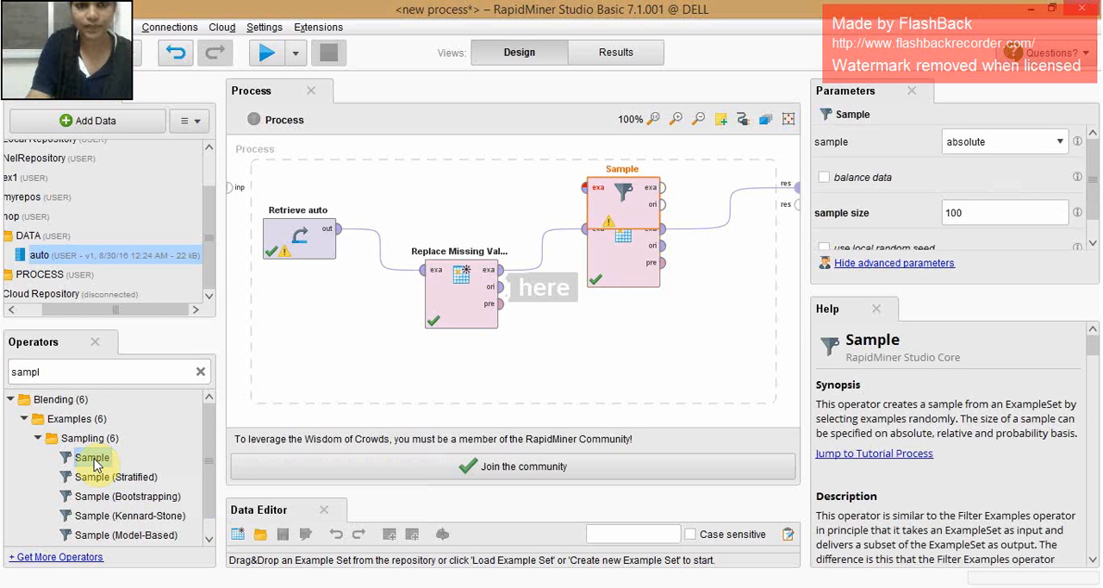
left_click(635, 276)
key("Delete")
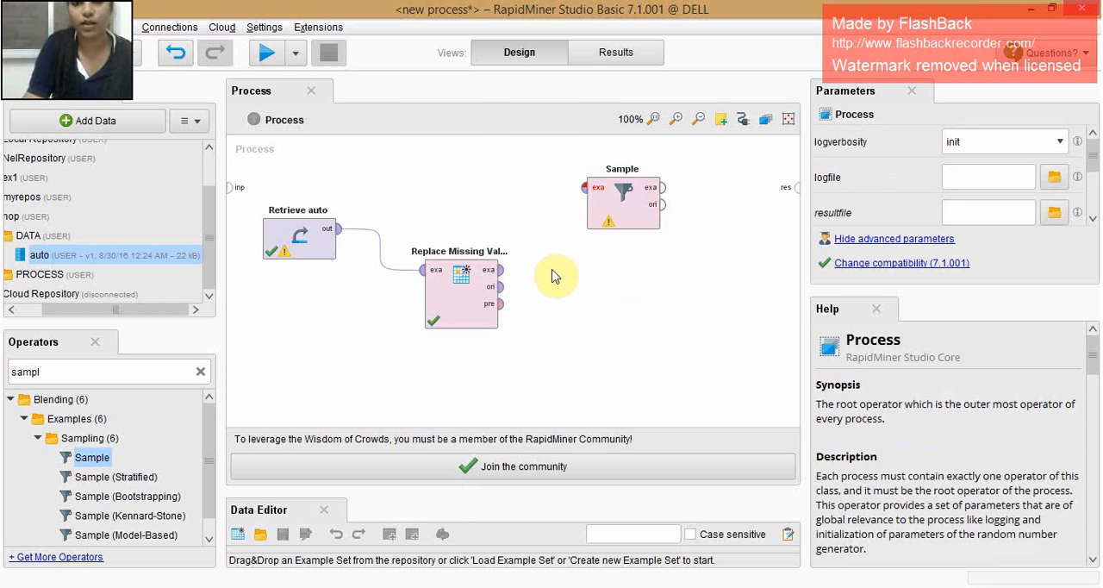
- Connect the example output of Replace Missing Values to Sample, and the example output of Sample to the process result
left_click_drag(499, 270, 590, 191)
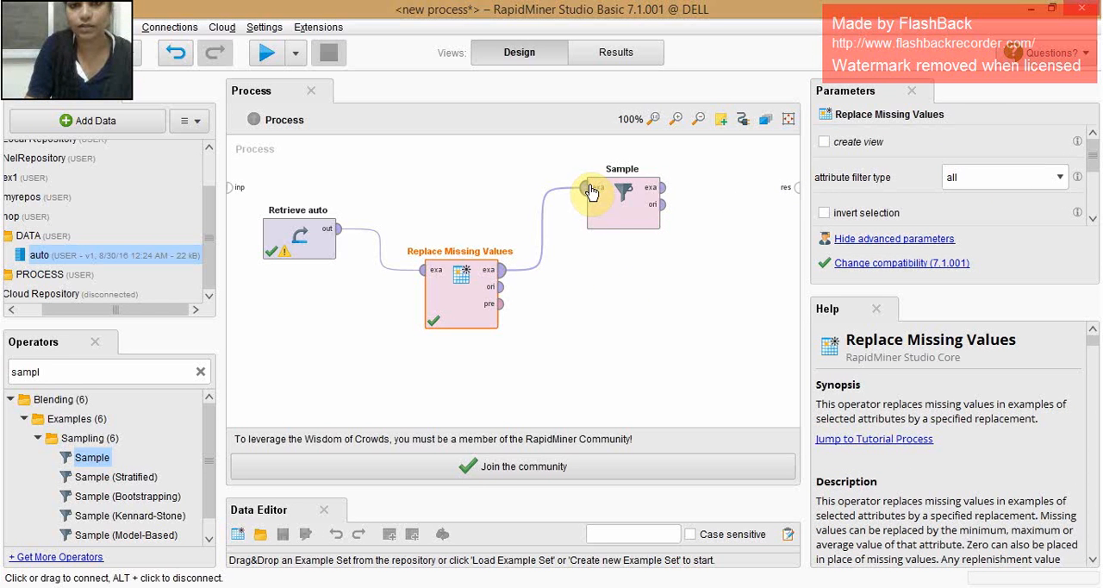
mouse_move(663, 191)
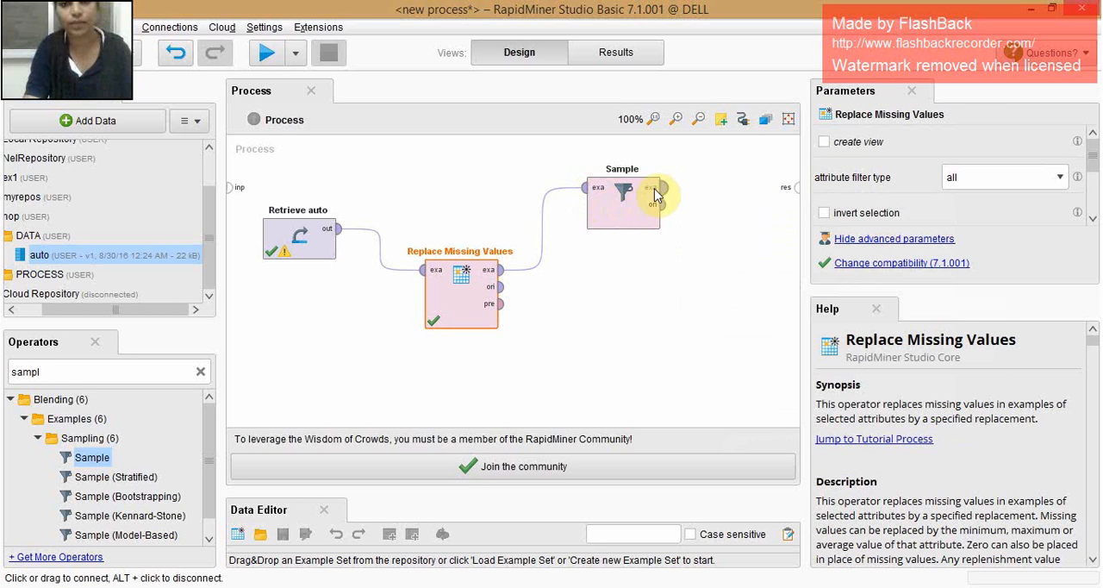
left_click_drag(663, 192, 793, 188)
mouse_move(794, 190)
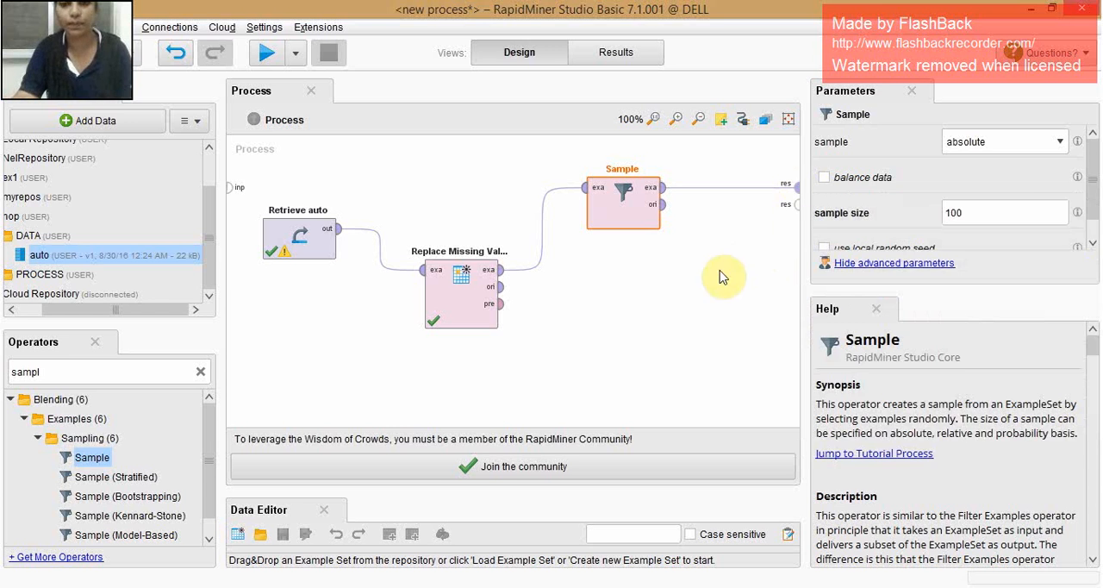
- Set the absolute sample size of the Sample operator to 5 and run the process
left_click(663, 320)
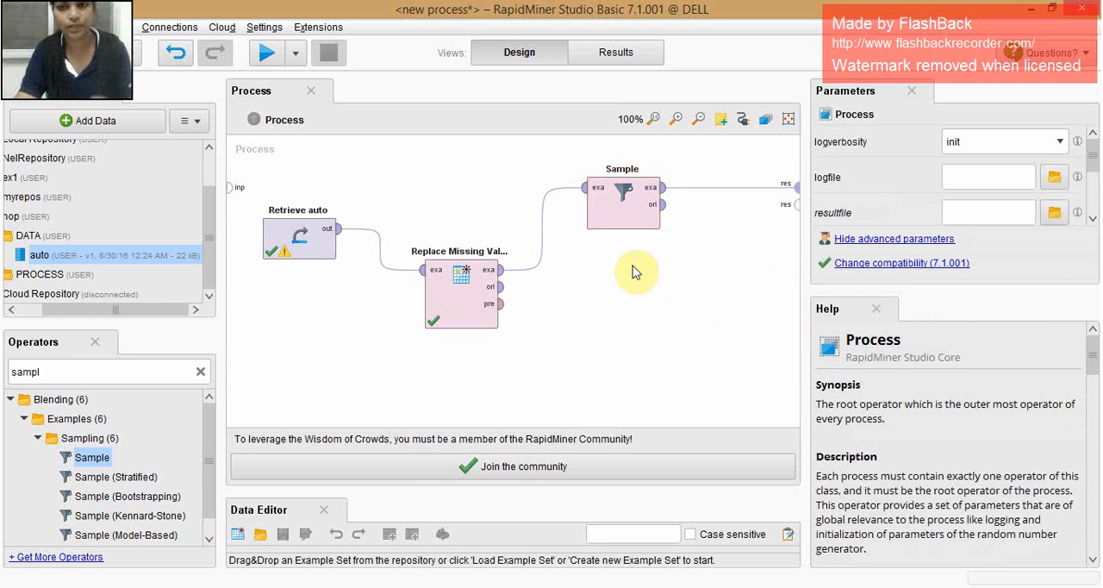
left_click(621, 217)
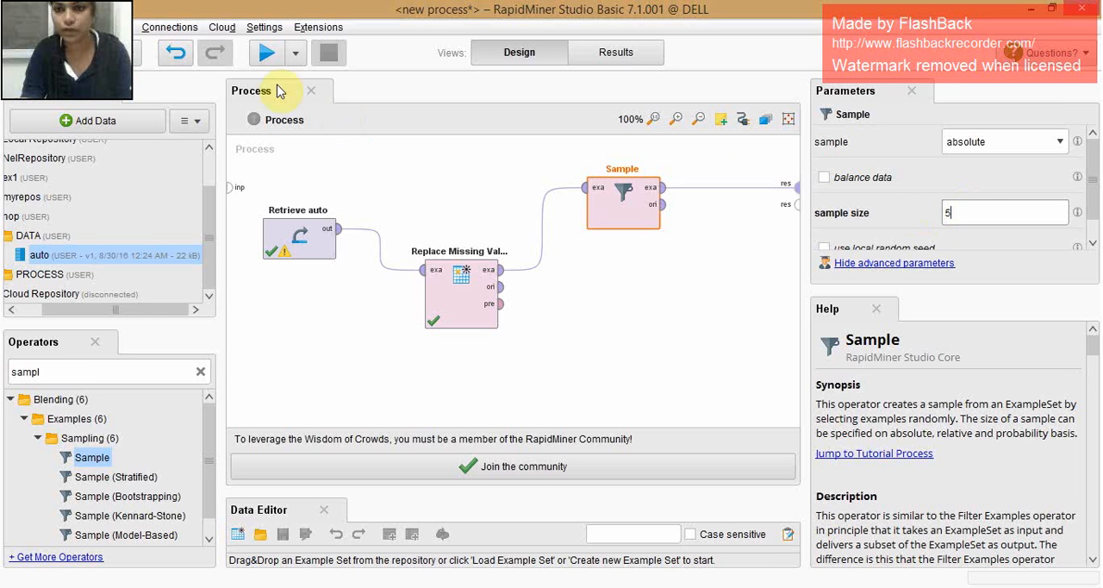
left_click(266, 53)
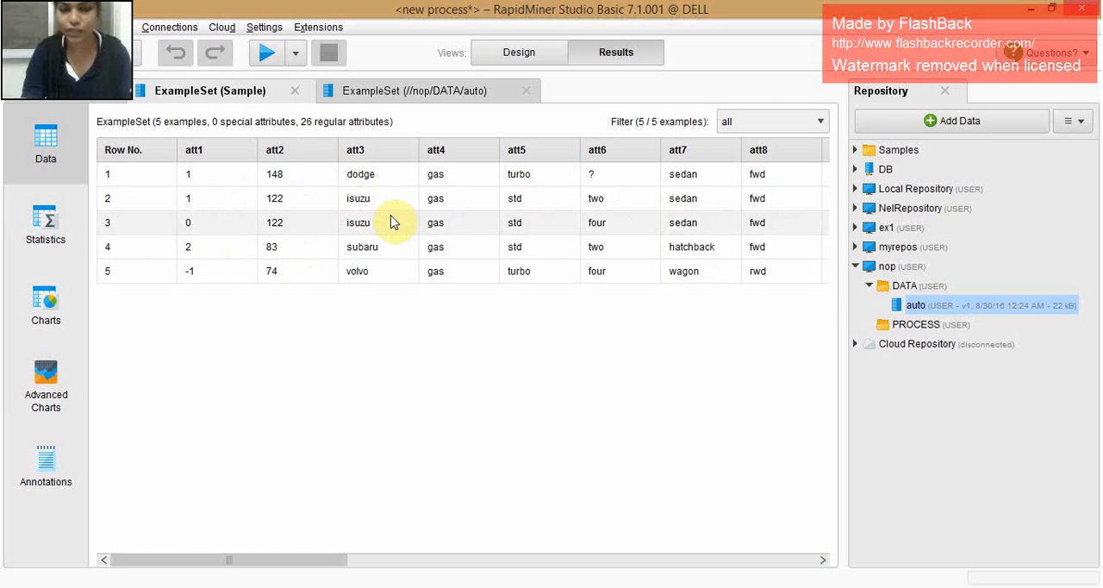
- Return to the process design, set the sample size to 10, and run the process again
left_click(506, 55)
left_click(973, 223)
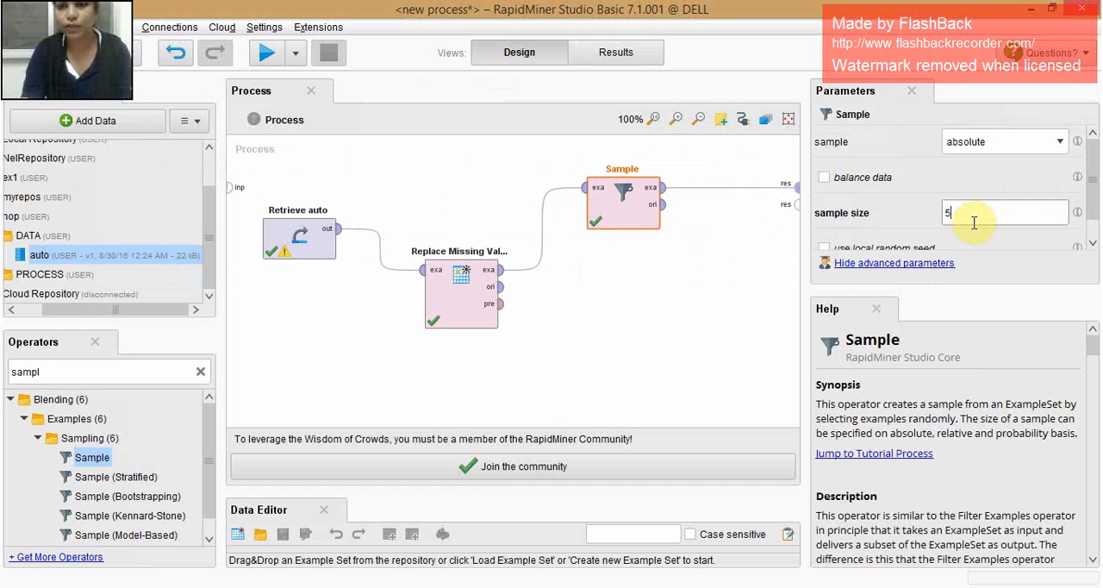
type("10")
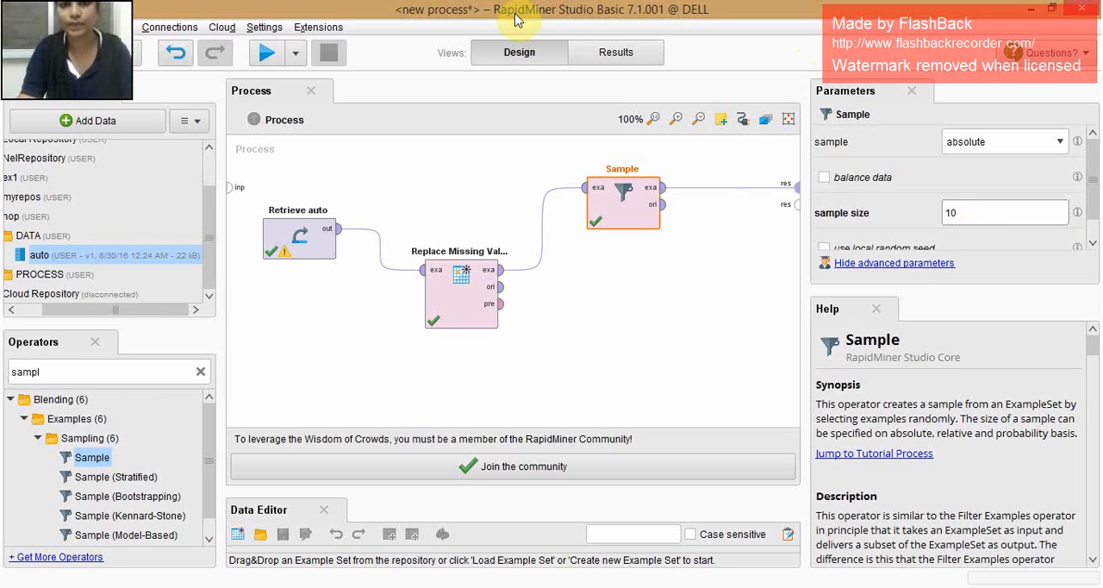
left_click(266, 52)
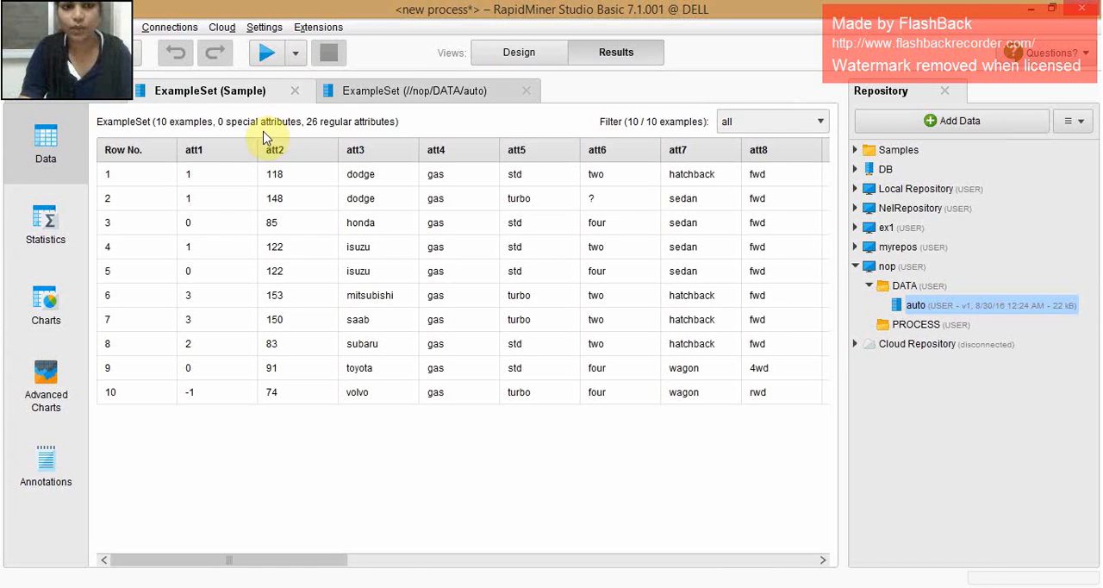
- Return to the process design, find and add the Correlation Matrix operator, and delete the Sample operator
left_click(519, 52)
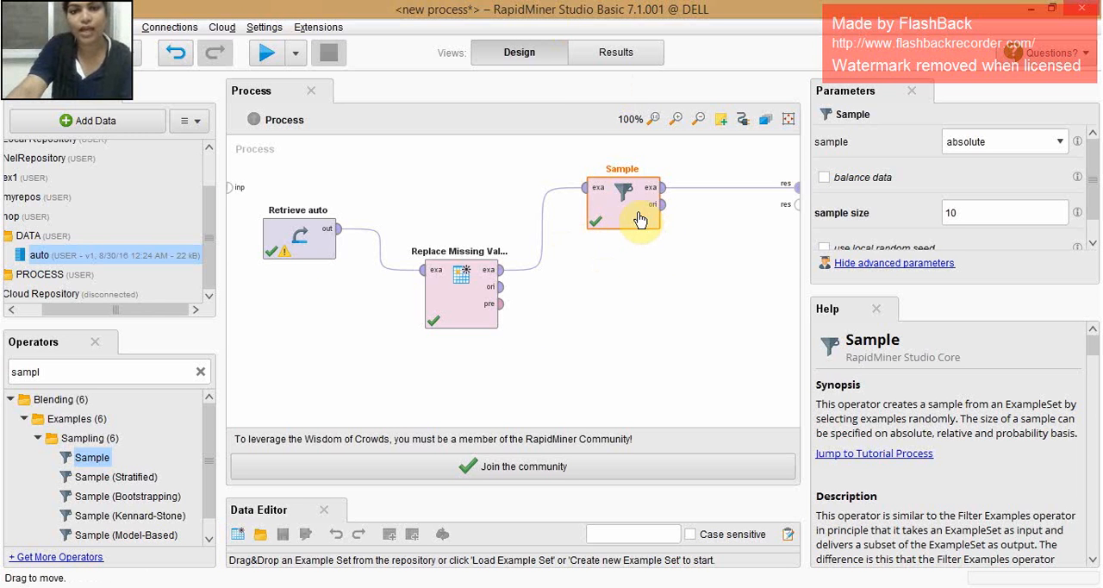
left_click_drag(640, 220, 642, 261)
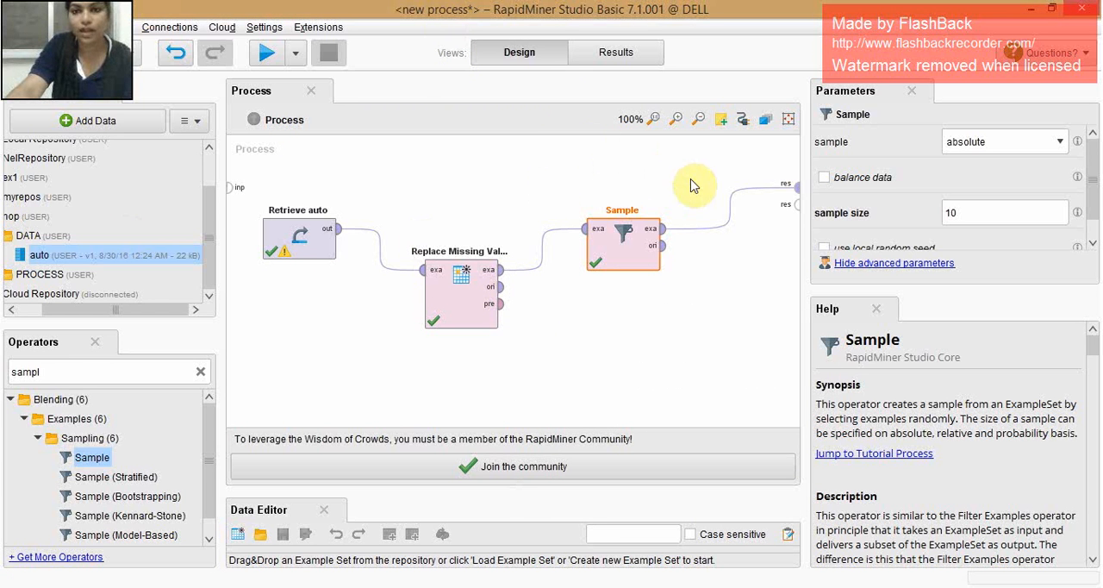
double_click(94, 371)
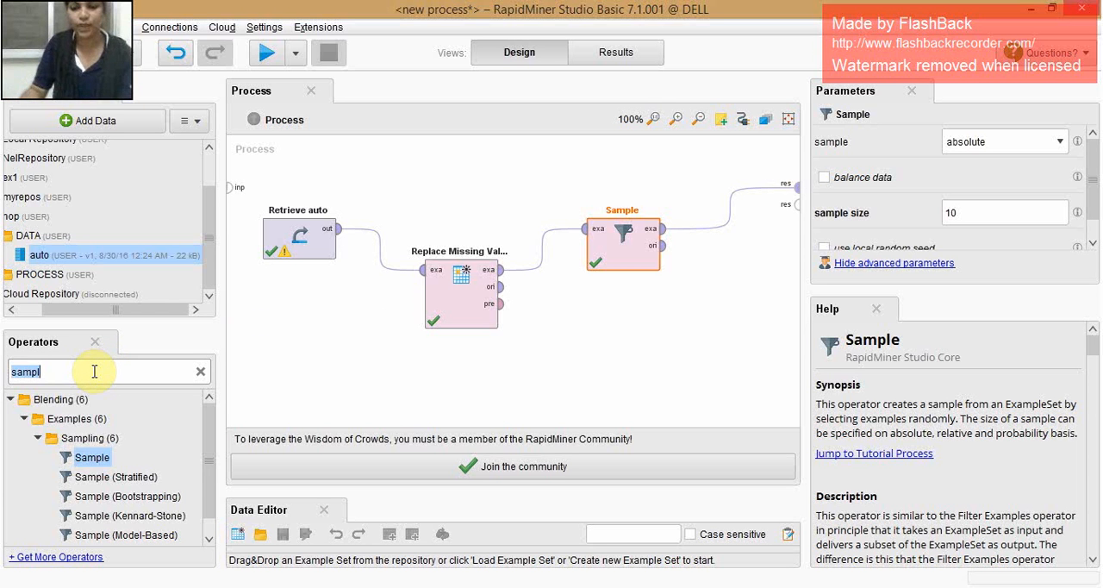
key("BackSpace")
type("correla")
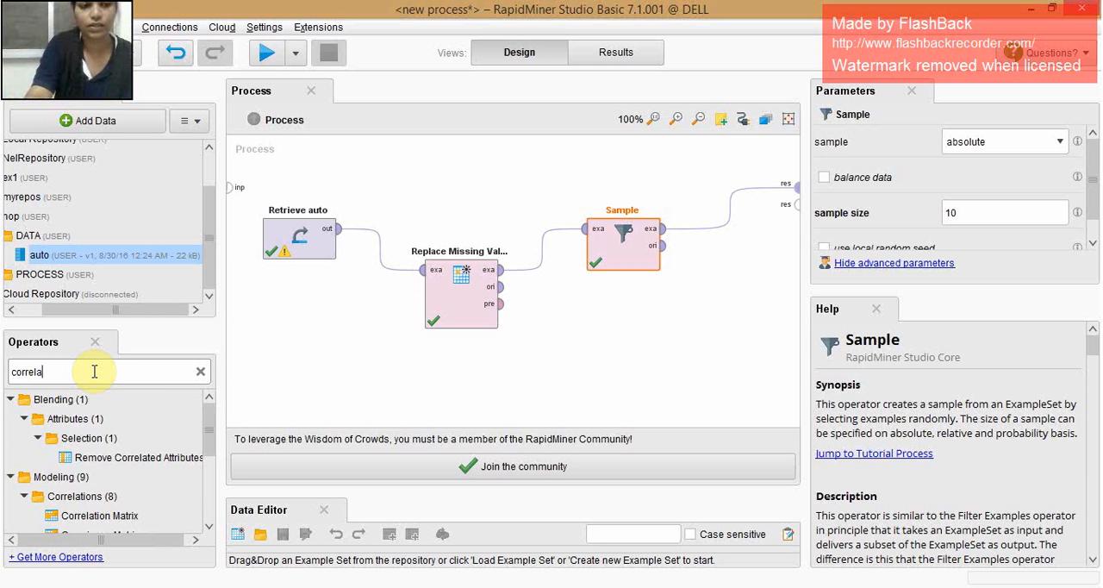
double_click(119, 515)
left_click_drag(615, 233, 670, 357)
left_click(621, 263)
key("Delete")
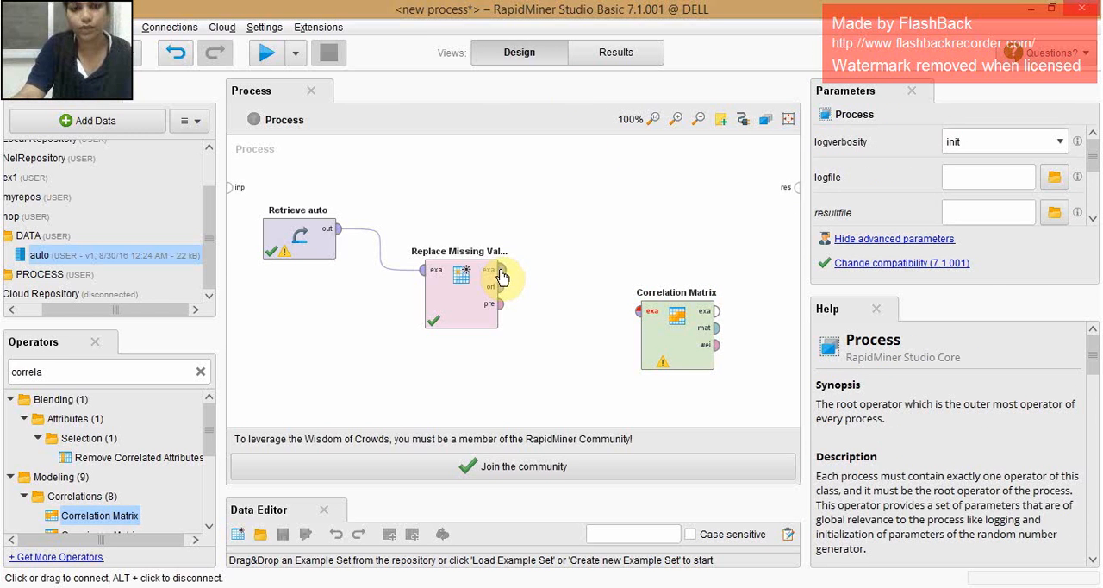
- Connect Replace Missing Values to Correlation Matrix and its example output to the process result, and move Correlation Matrix up beside Replace Missing Values
left_click_drag(500, 270, 645, 320)
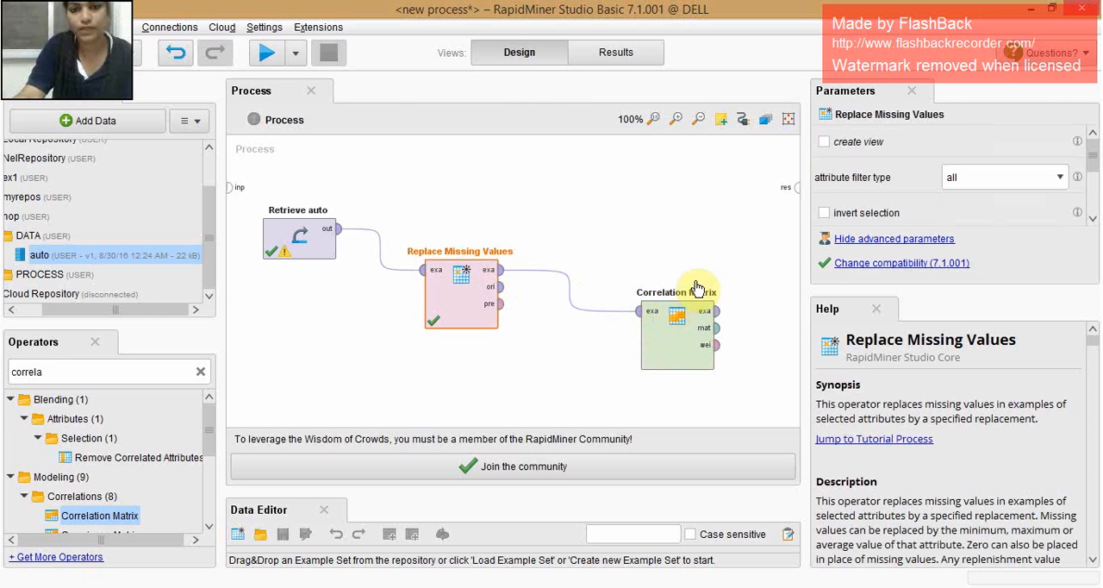
left_click_drag(716, 315, 794, 185)
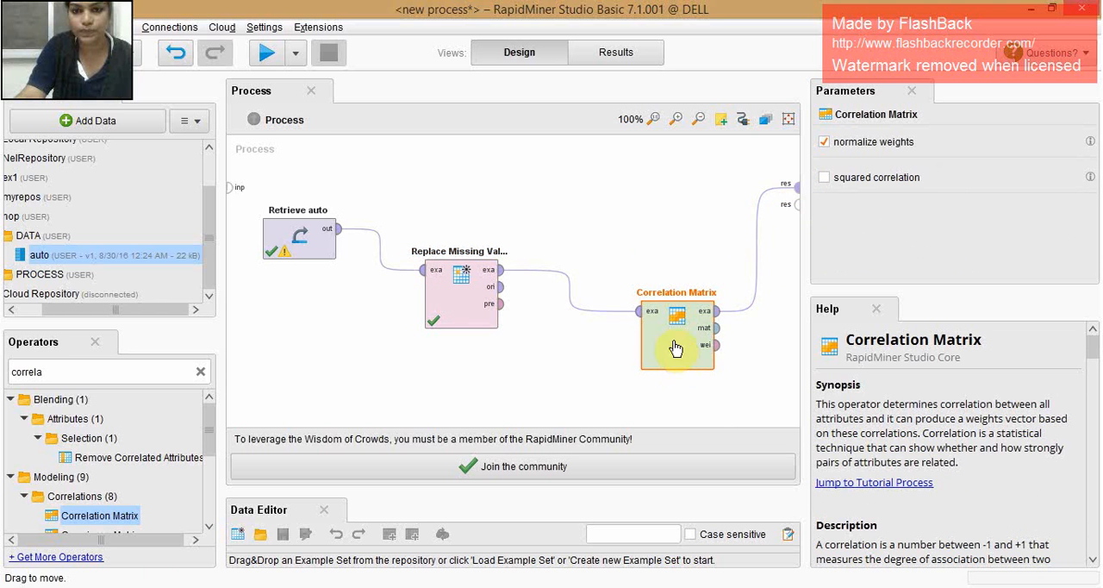
left_click_drag(676, 351, 646, 274)
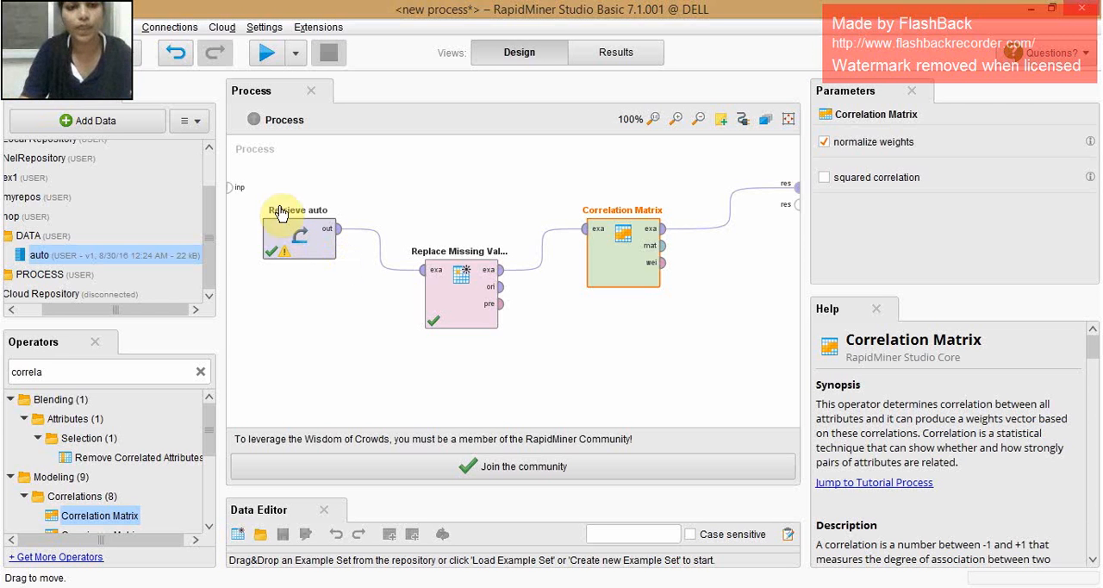
- Delete the Retrieve auto operator and start importing a new data file from the computer with the nop repository selected
left_click(299, 239)
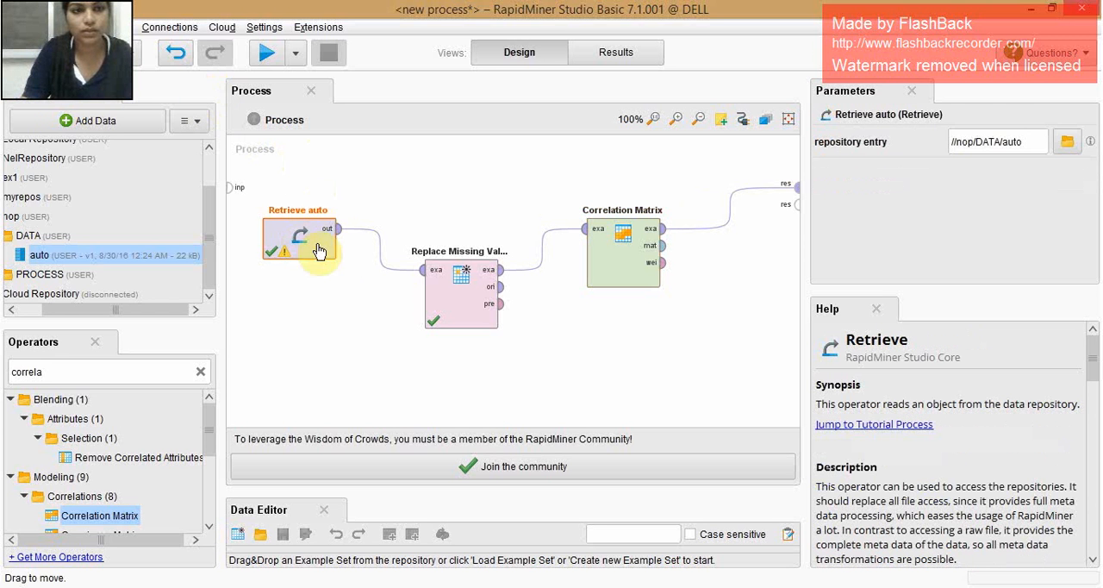
key("Delete")
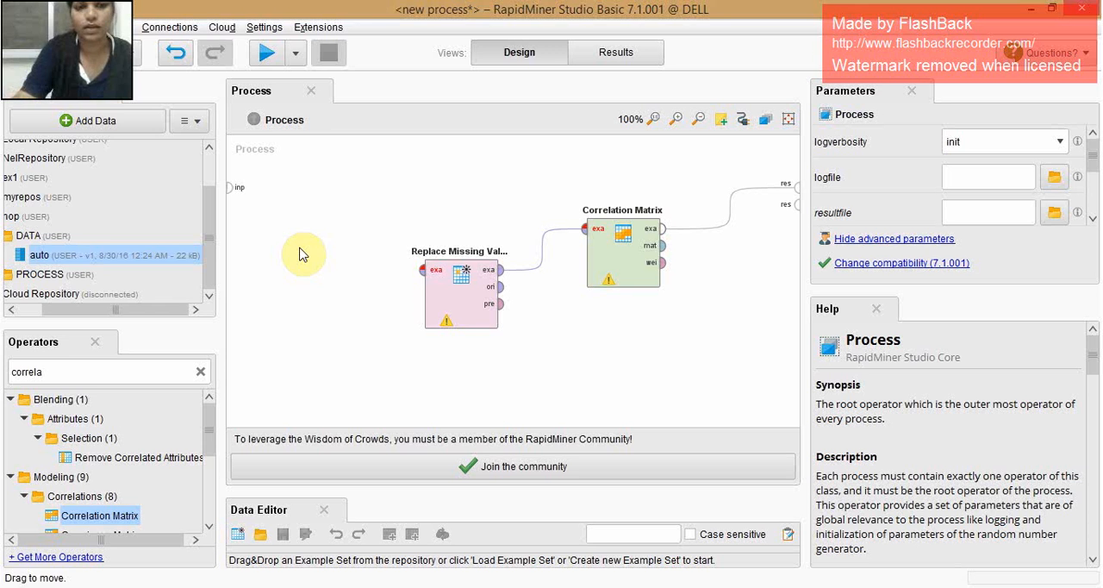
left_click_drag(54, 310, 20, 308)
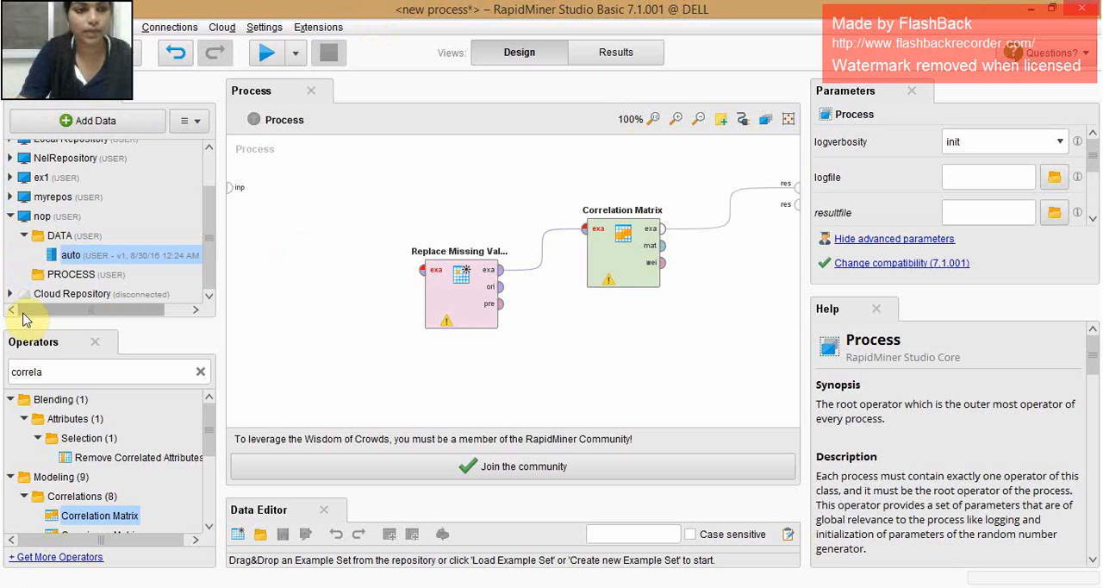
left_click(41, 216)
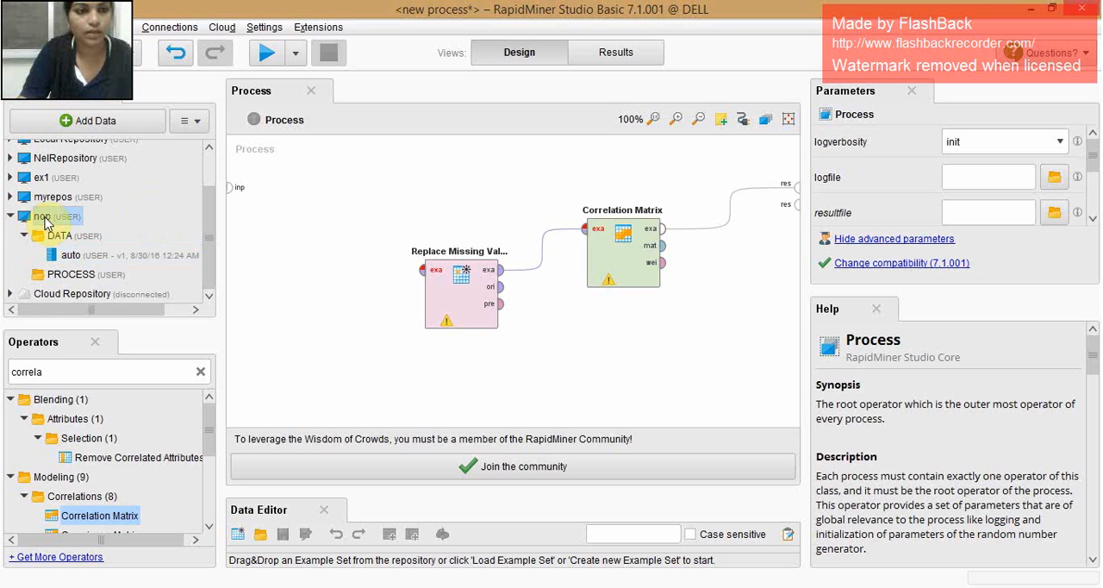
left_click(110, 120)
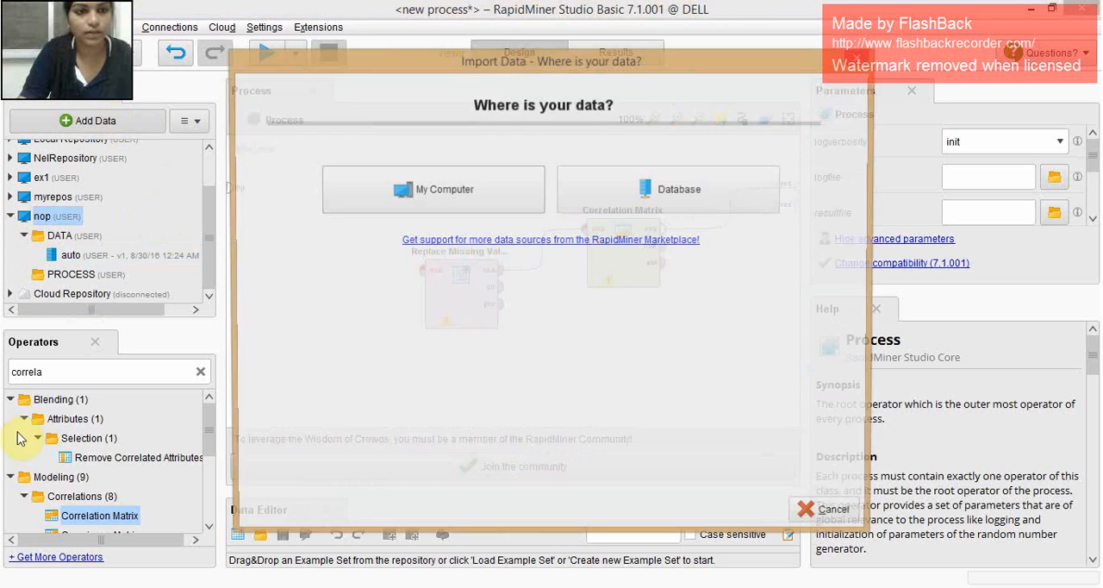
left_click(494, 185)
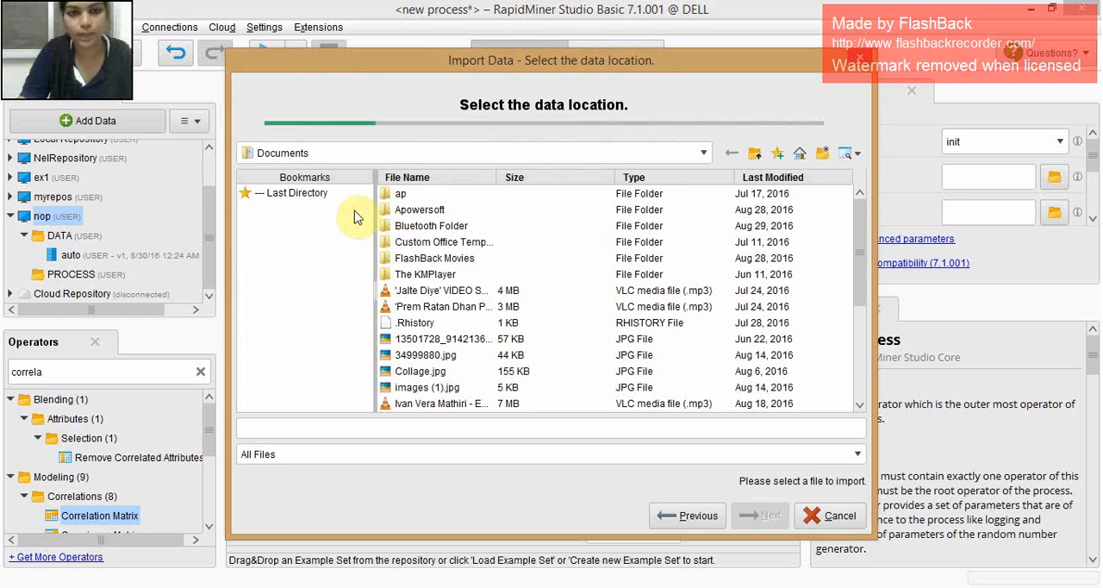
- Look through the Desktop folder for the data file to import
left_click(374, 157)
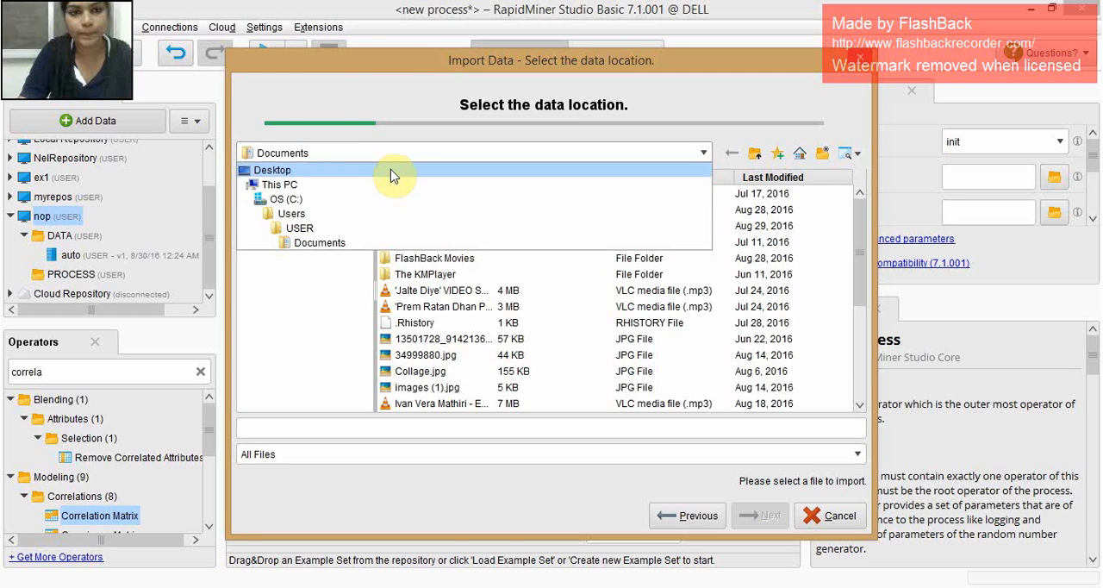
left_click(390, 170)
scroll(546, 194, "down", 2)
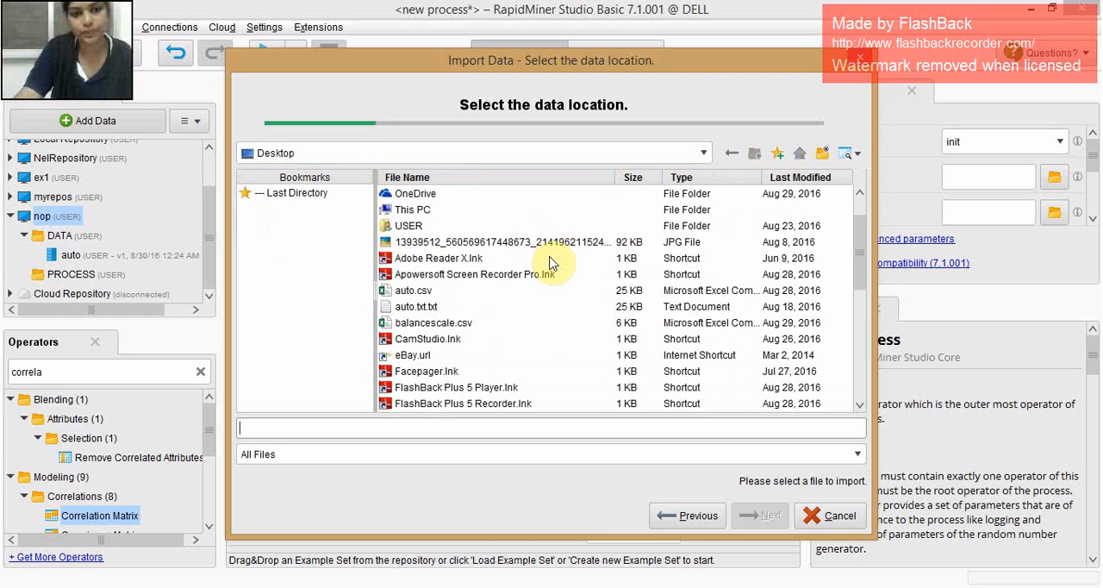
scroll(552, 263, "down", 6)
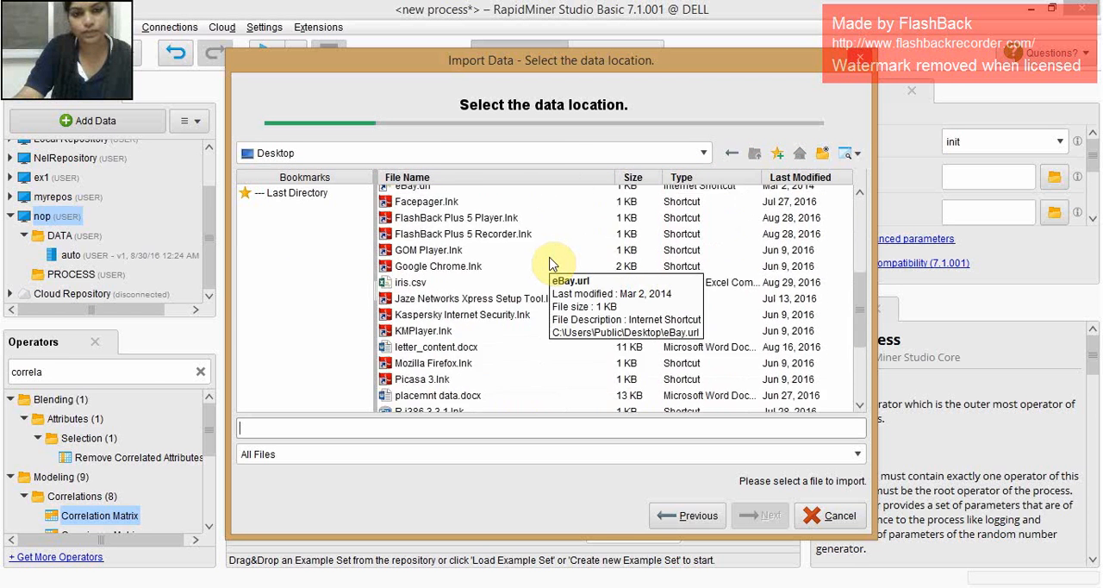
scroll(551, 262, "up", 4)
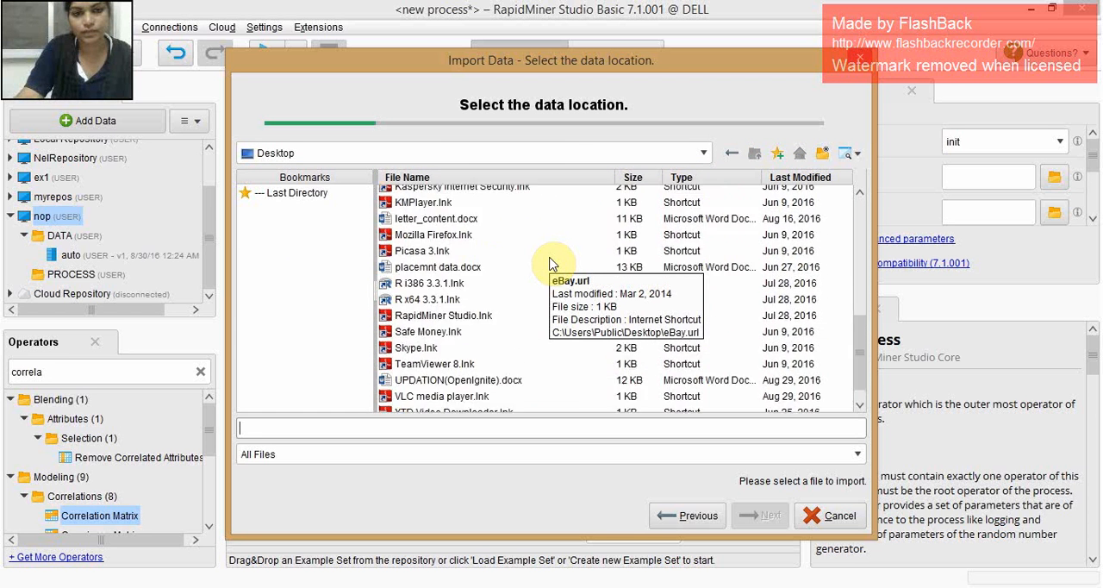
scroll(551, 265, "up", 2)
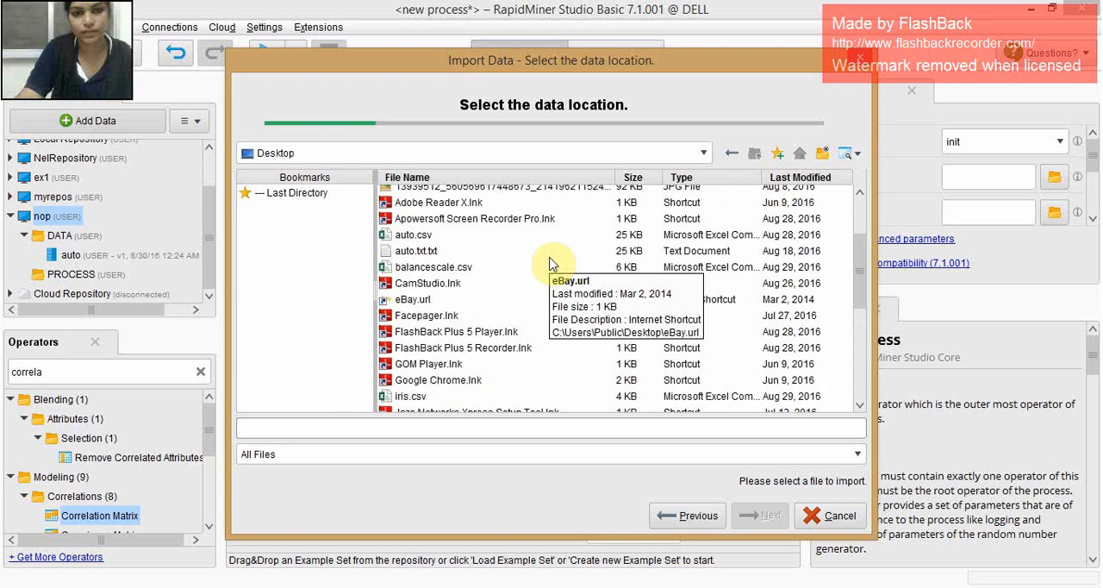
scroll(552, 262, "up", 2)
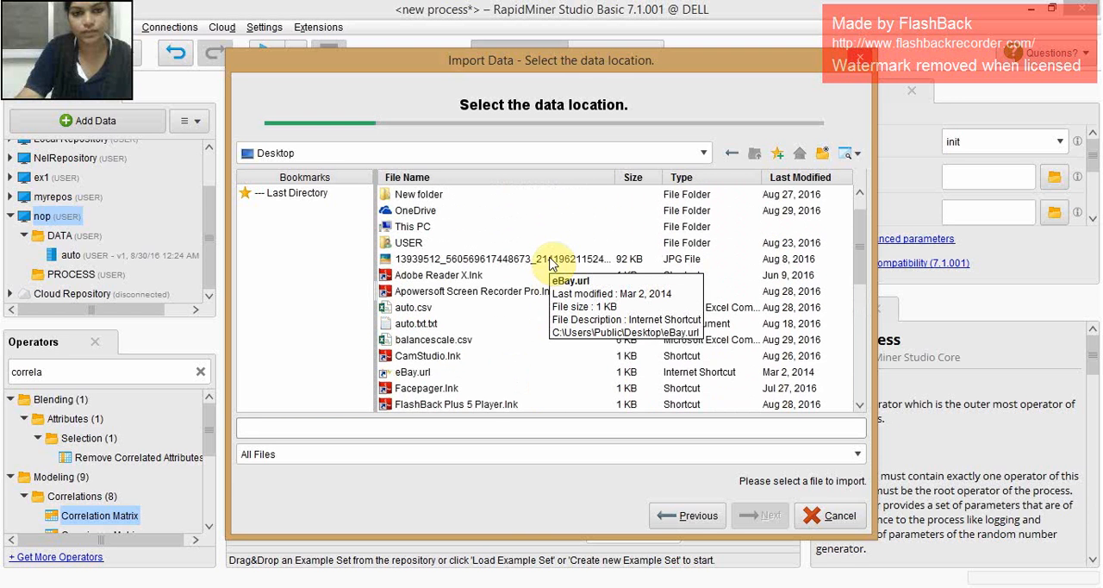
left_click(332, 156)
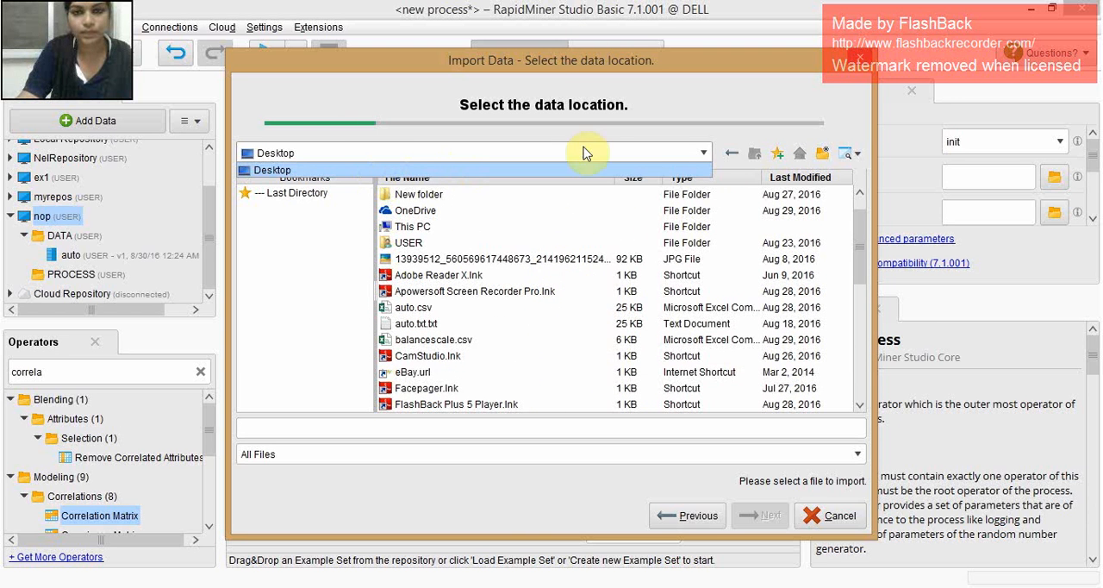
left_click(692, 160)
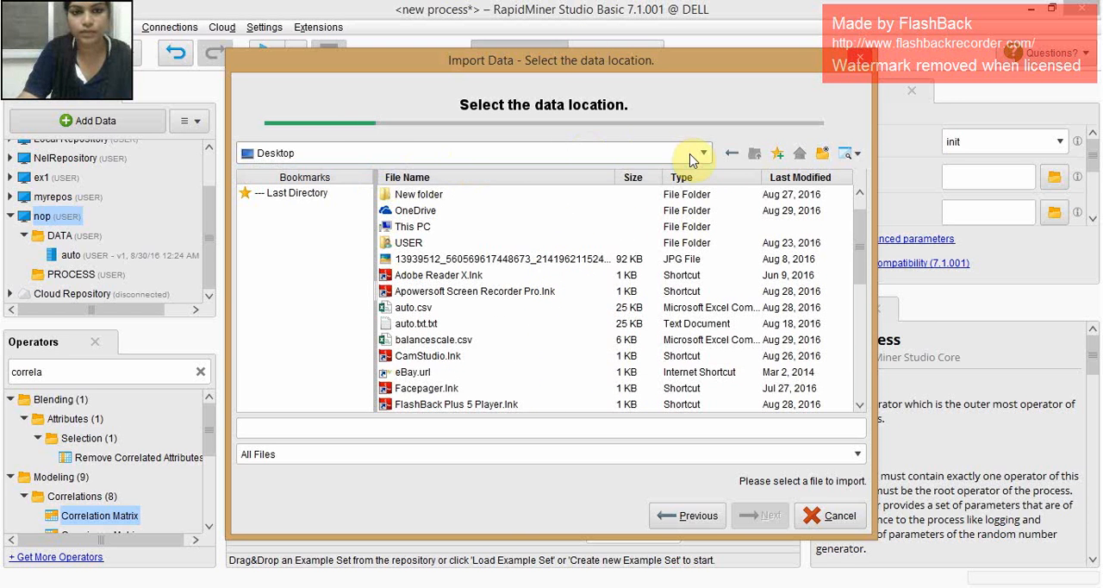
- Choose Chapter04DataSet.csv from the Downloads folder of This PC as the file to import
left_click(422, 226)
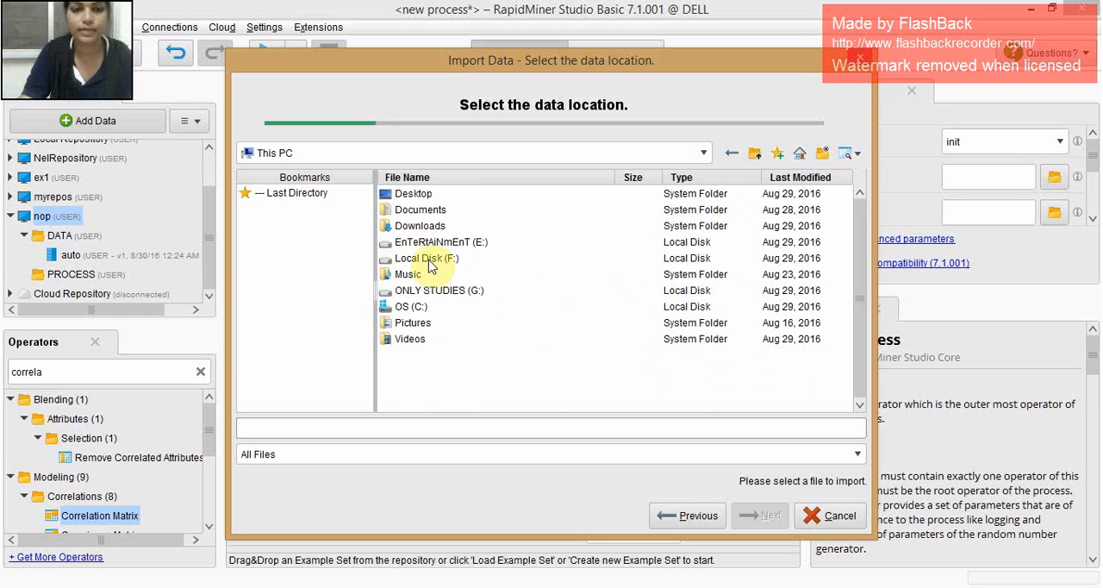
left_click(418, 229)
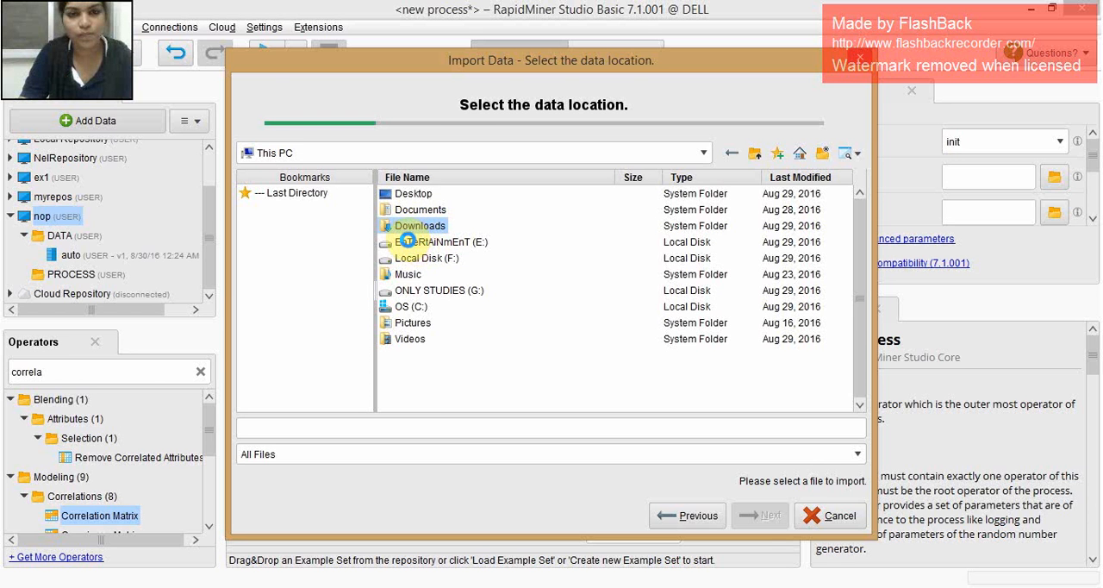
double_click(407, 235)
scroll(481, 298, "down", 1)
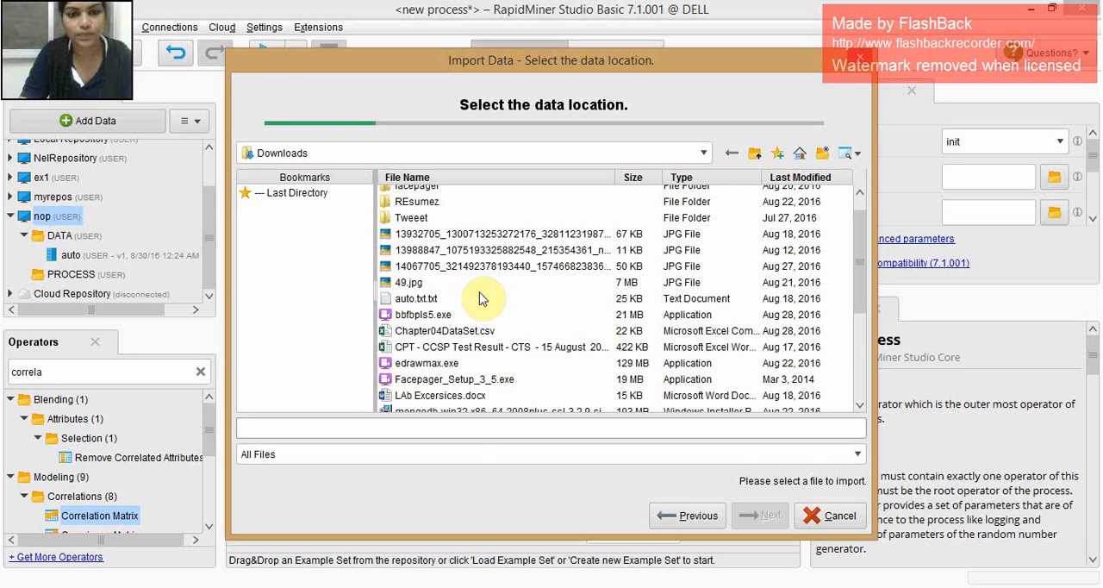
left_click(414, 330)
left_click(763, 517)
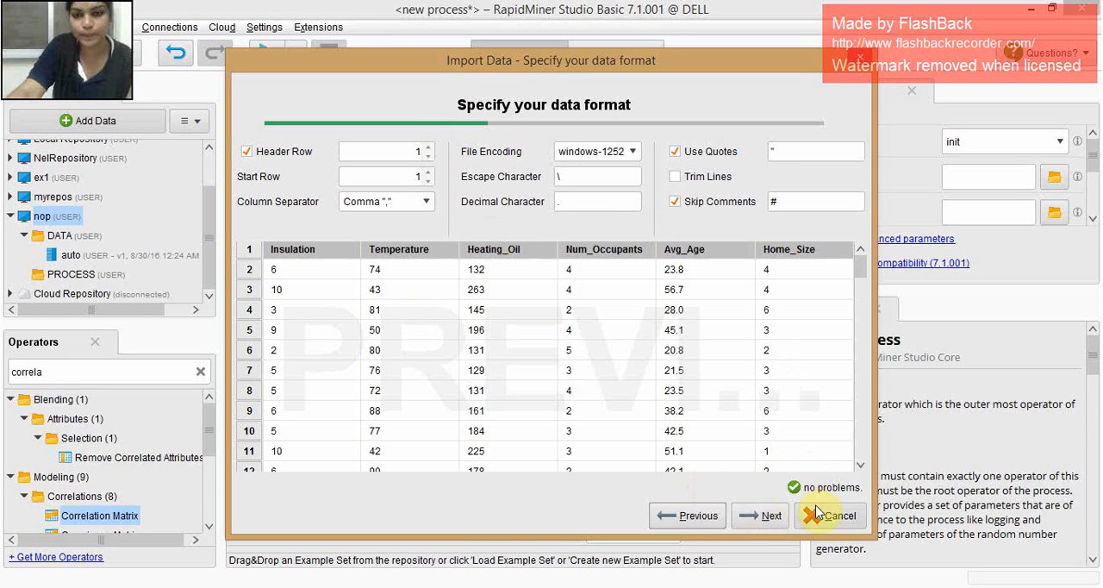
- Accept the data and column formats, store Chapter04DataSet in nop's DATA folder, and view its attribute statistics
left_click(755, 514)
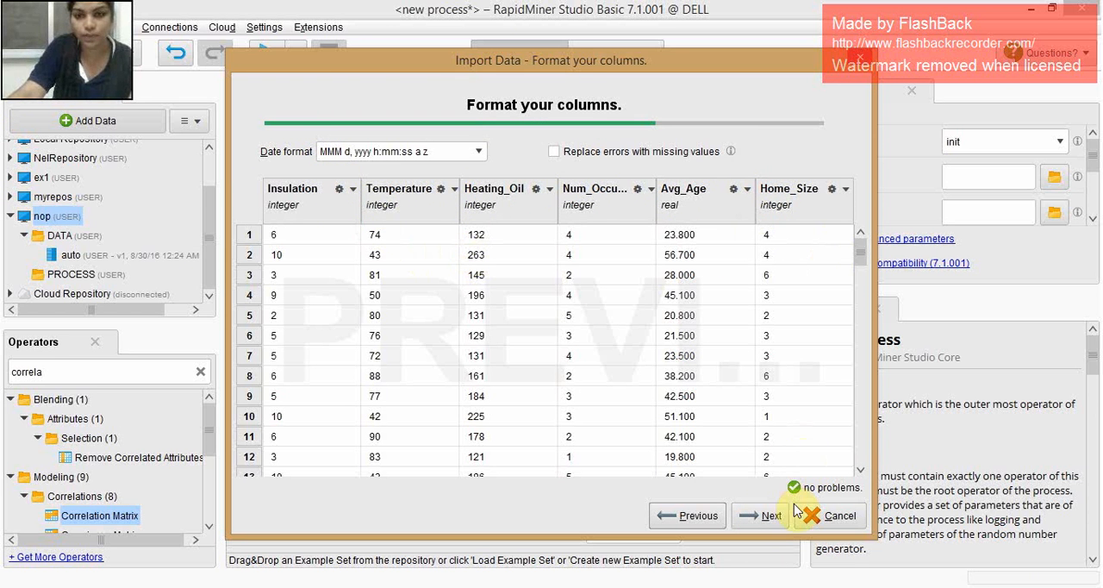
left_click(766, 516)
left_click(293, 249)
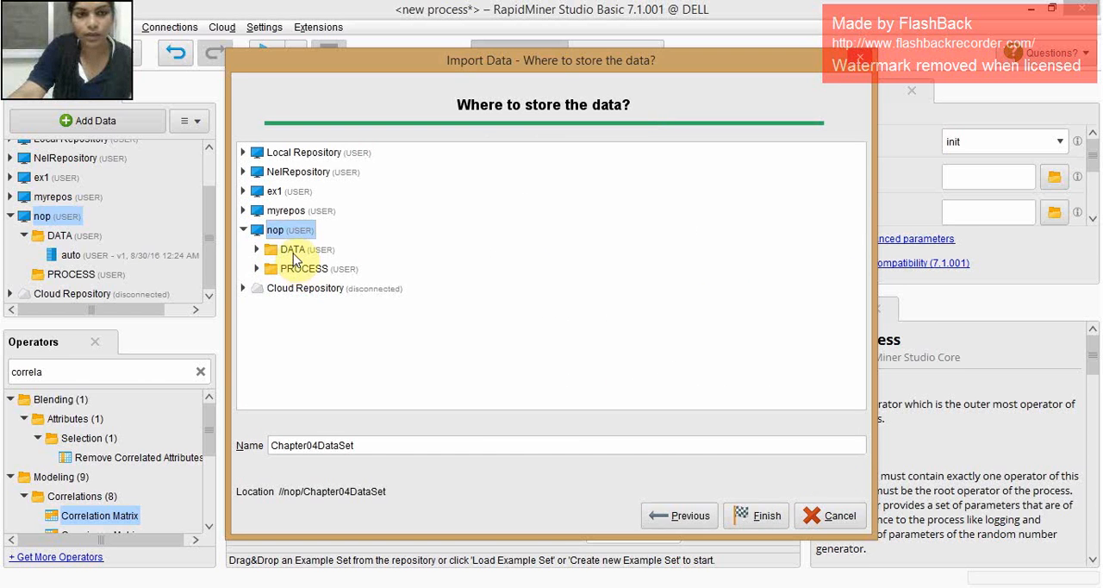
left_click(766, 517)
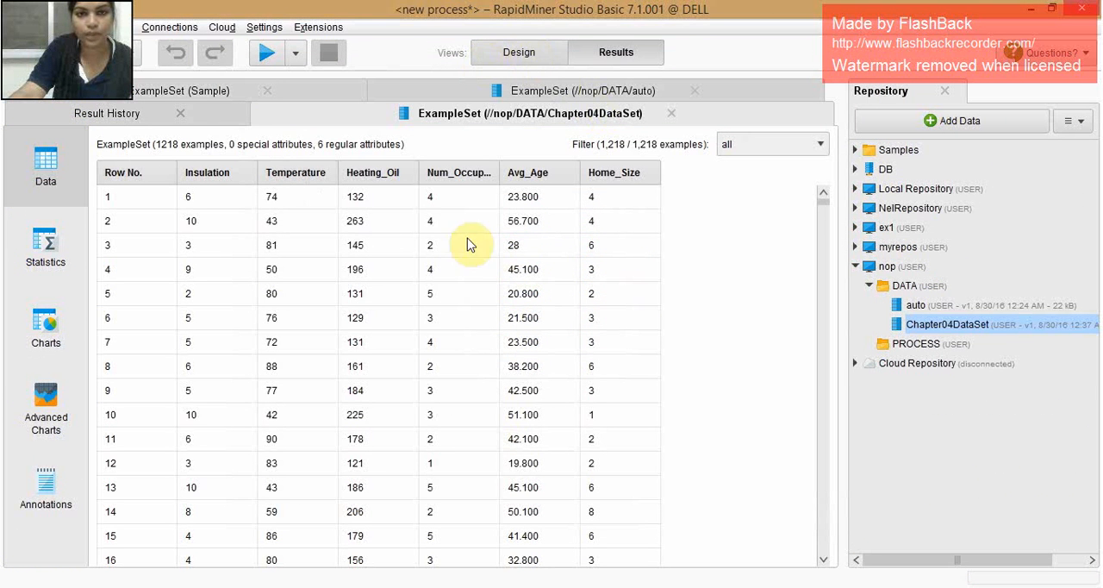
left_click(46, 245)
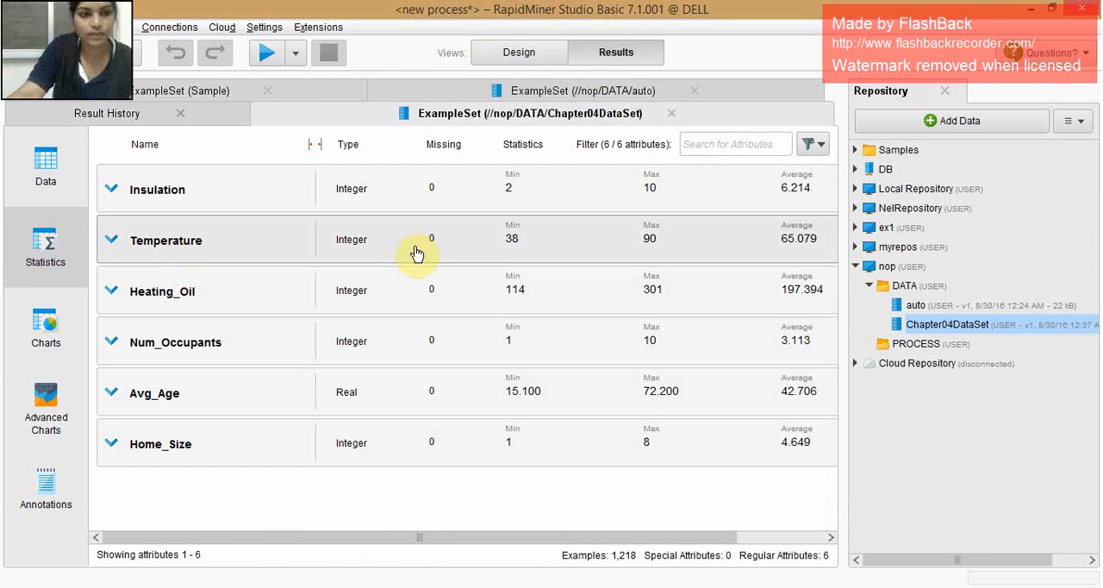
- Return to the process design and add Chapter04DataSet to the process, connected to the Replace Missing Values input
left_click(519, 53)
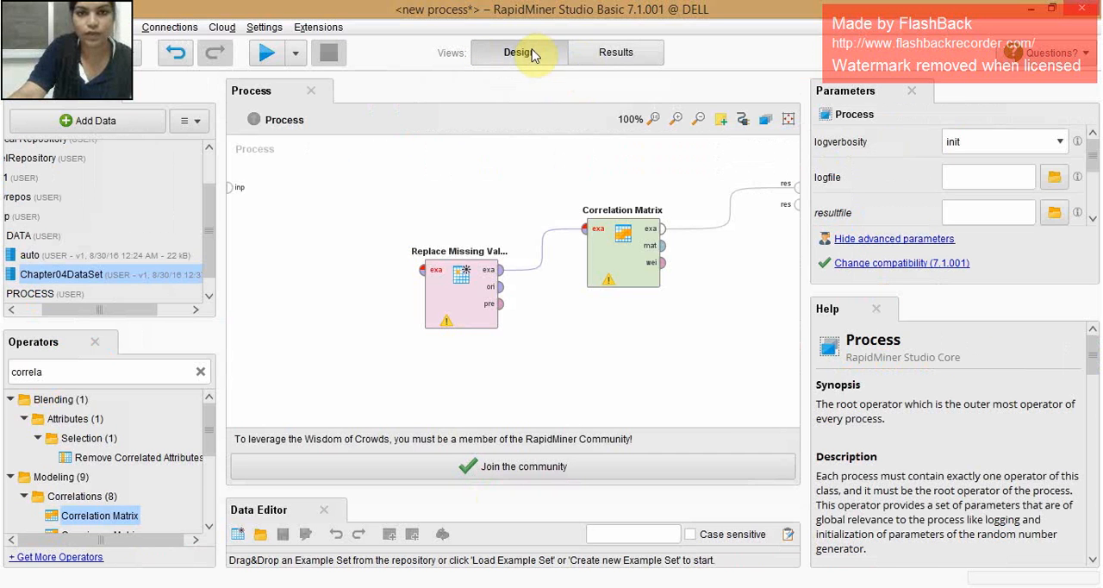
left_click_drag(143, 276, 418, 271)
left_click(423, 271)
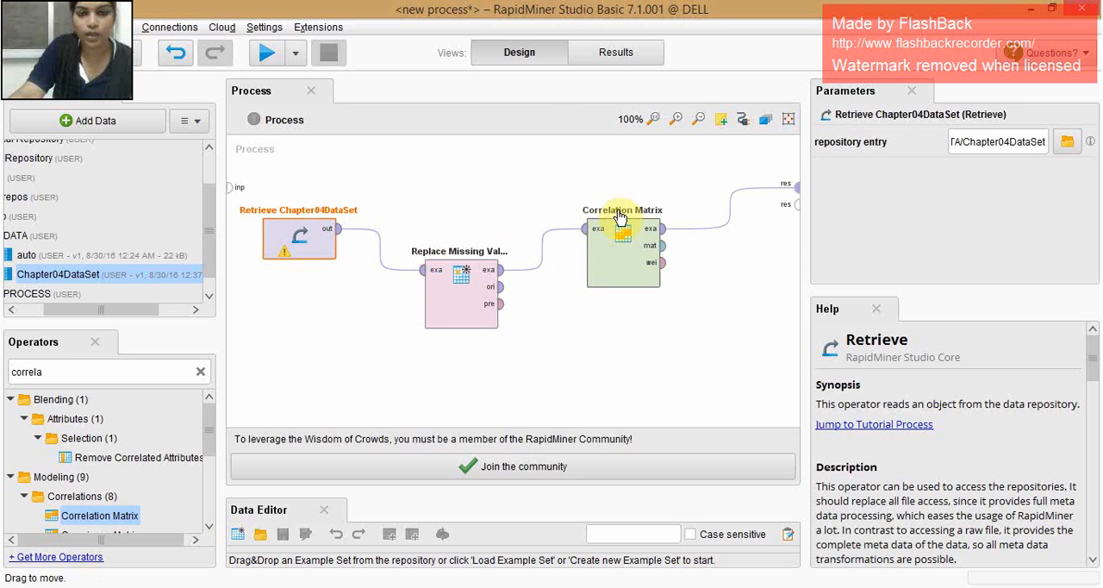
left_click(557, 167)
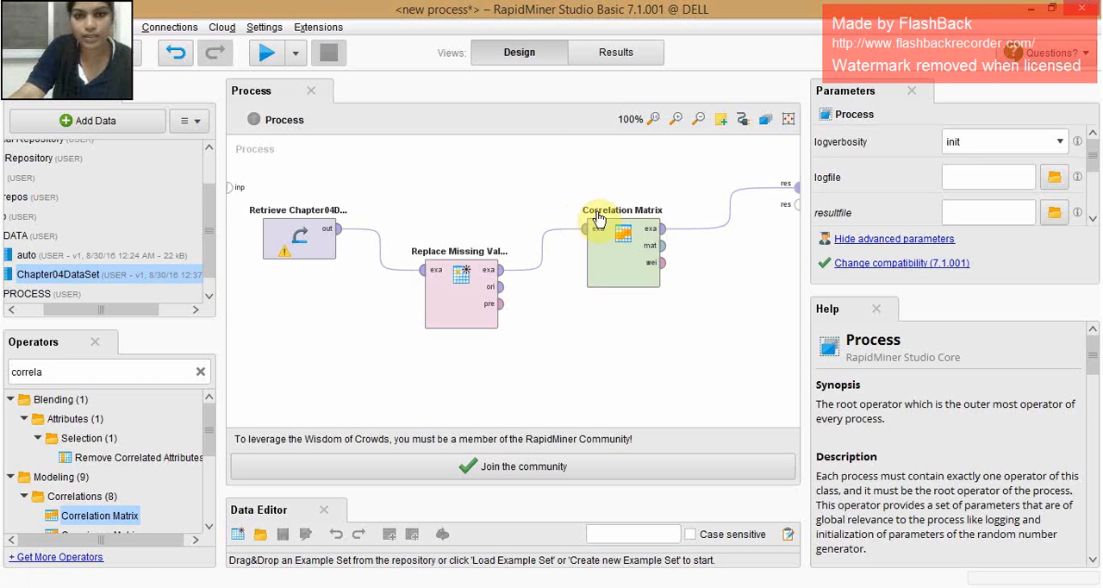
- Connect the matrix output of Correlation Matrix to the second process result and run the process
left_click(629, 269)
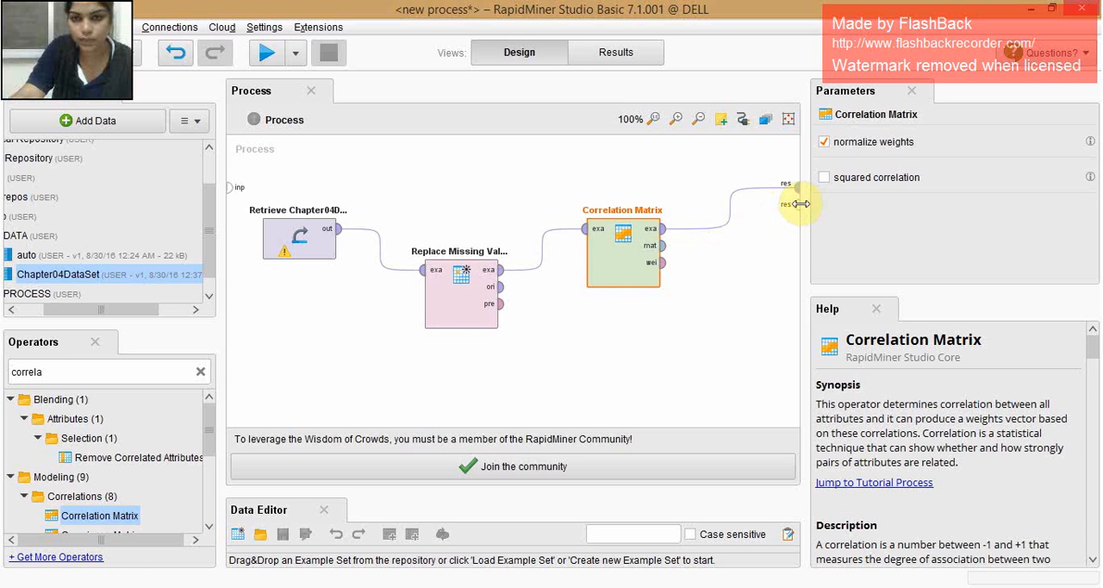
left_click_drag(663, 245, 792, 212)
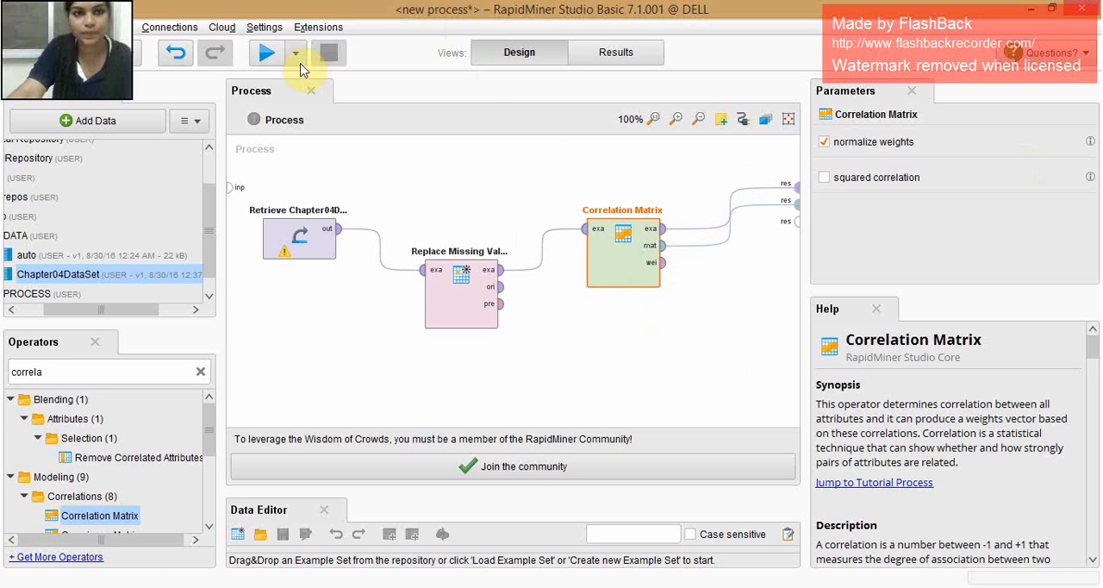
left_click(272, 53)
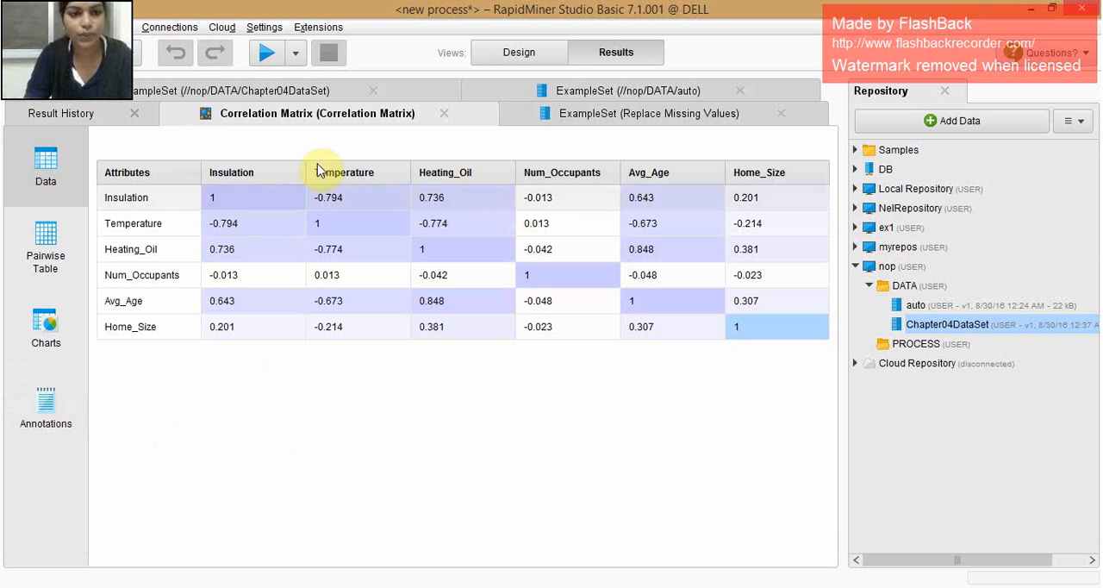
- Examine the Temperature attribute and the correlations of Heating_Oil with Temperature and Avg_Age in the correlation matrix
left_click(132, 226)
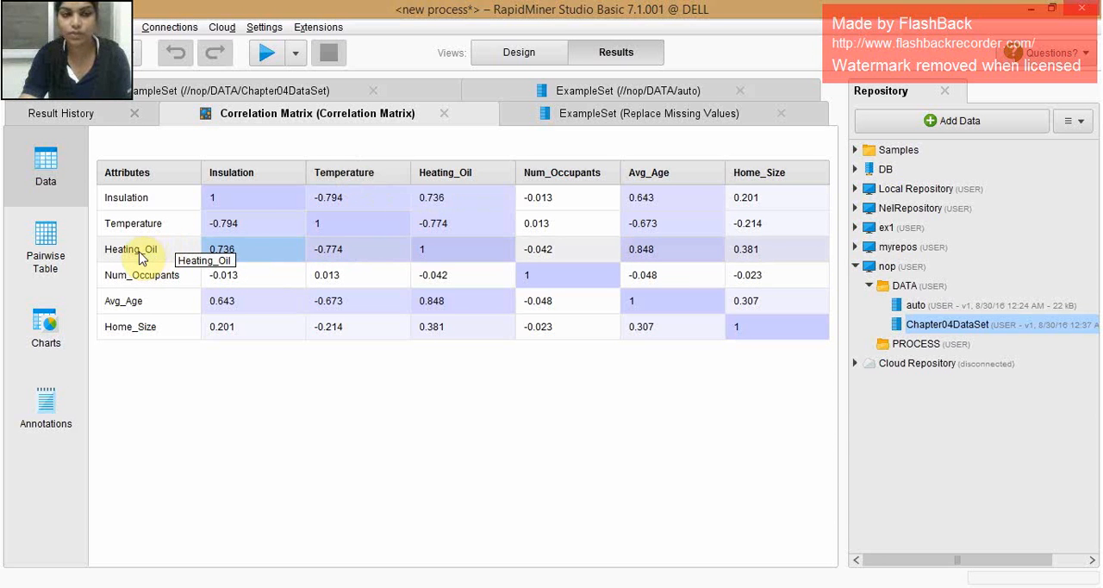
left_click(349, 251)
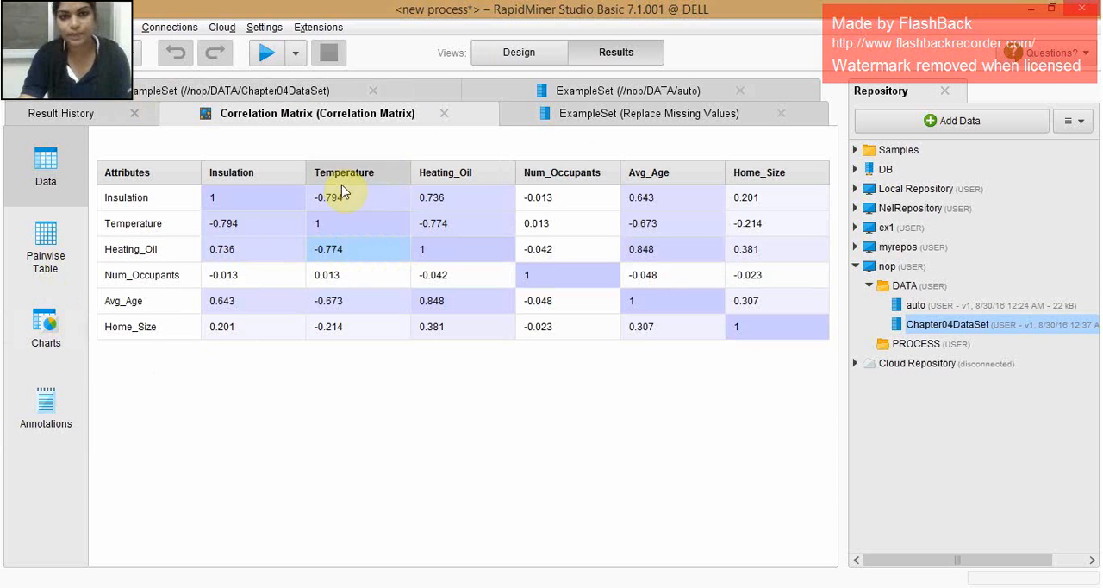
left_click(123, 250)
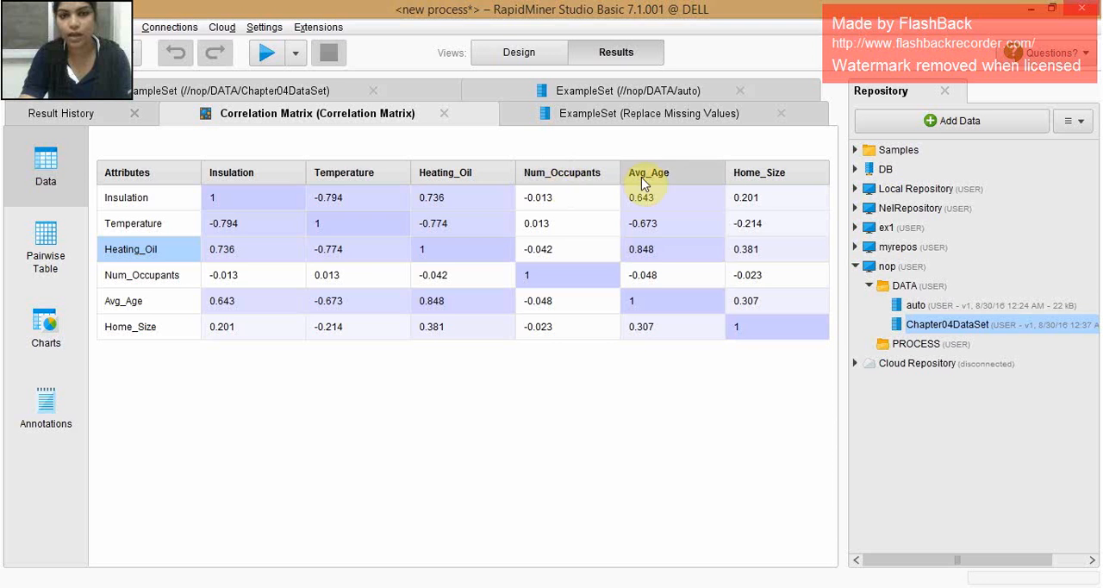
left_click(646, 254)
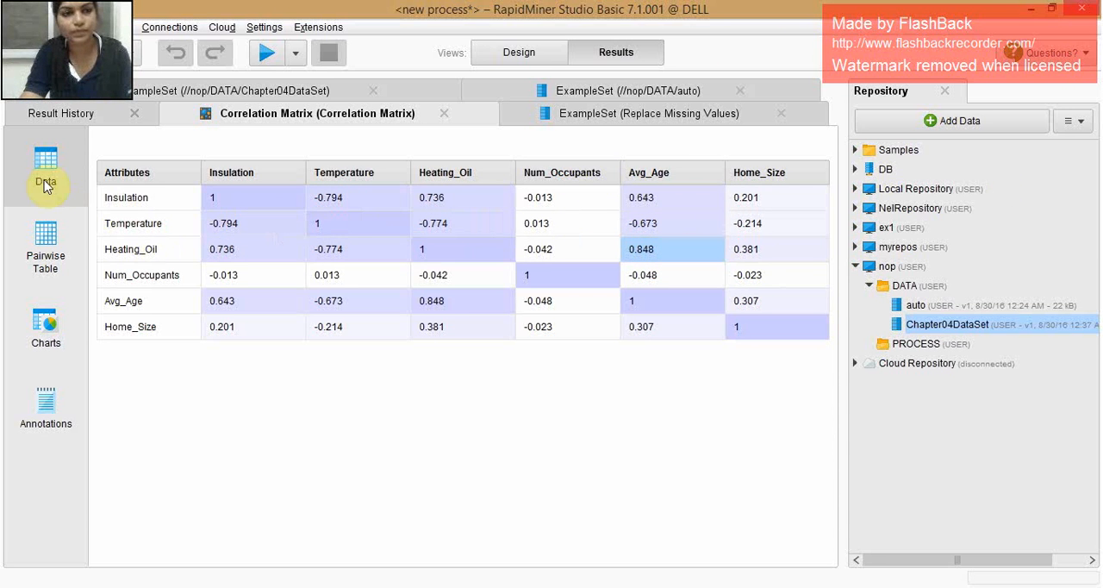
- Display the correlation matrix results as a Scatter chart
left_click(45, 334)
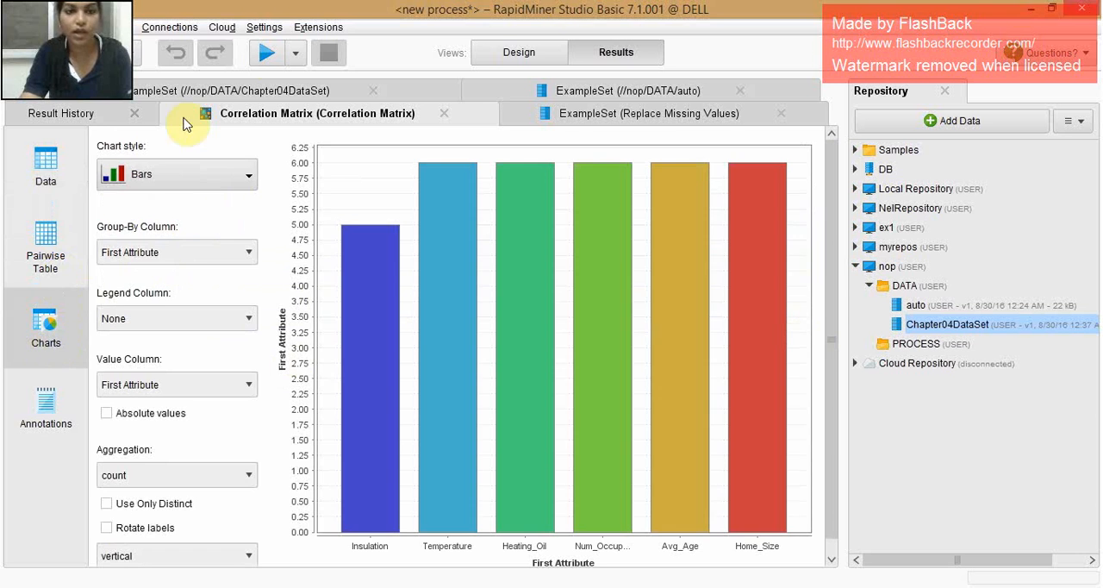
left_click(224, 180)
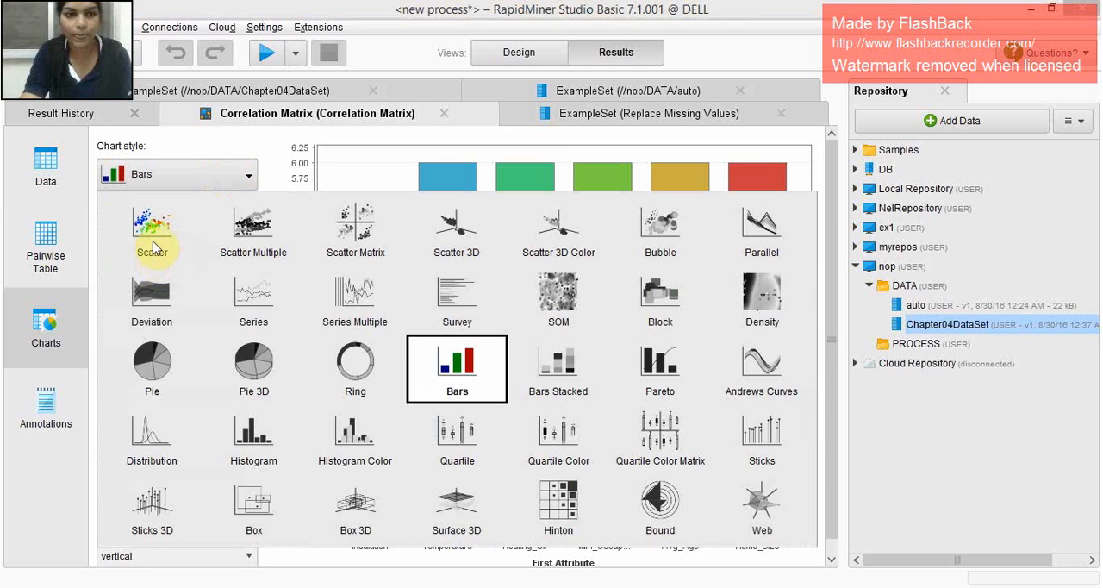
left_click(153, 236)
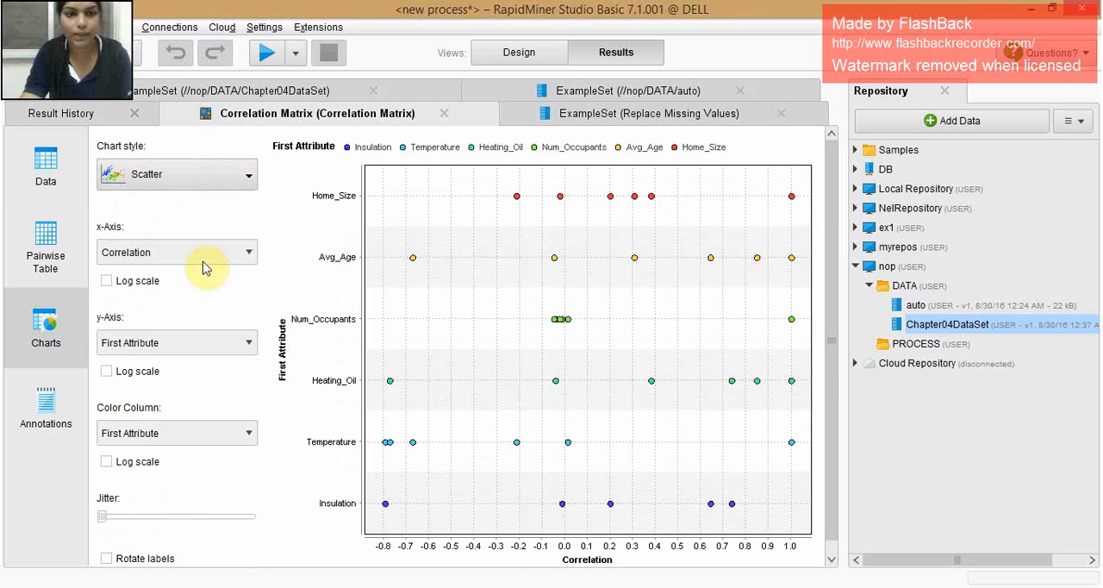
left_click(248, 253)
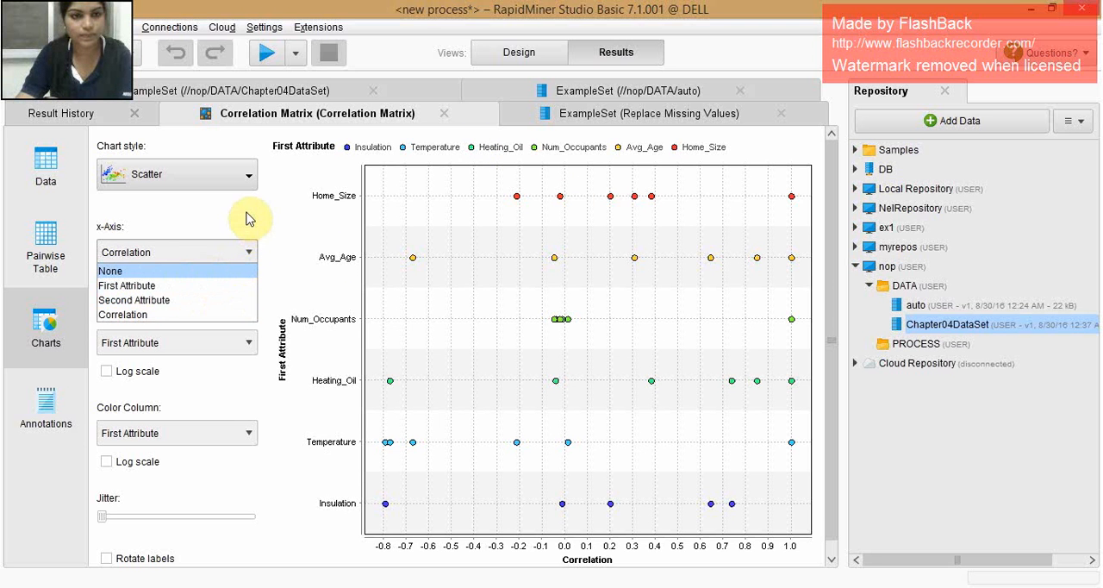
left_click(248, 219)
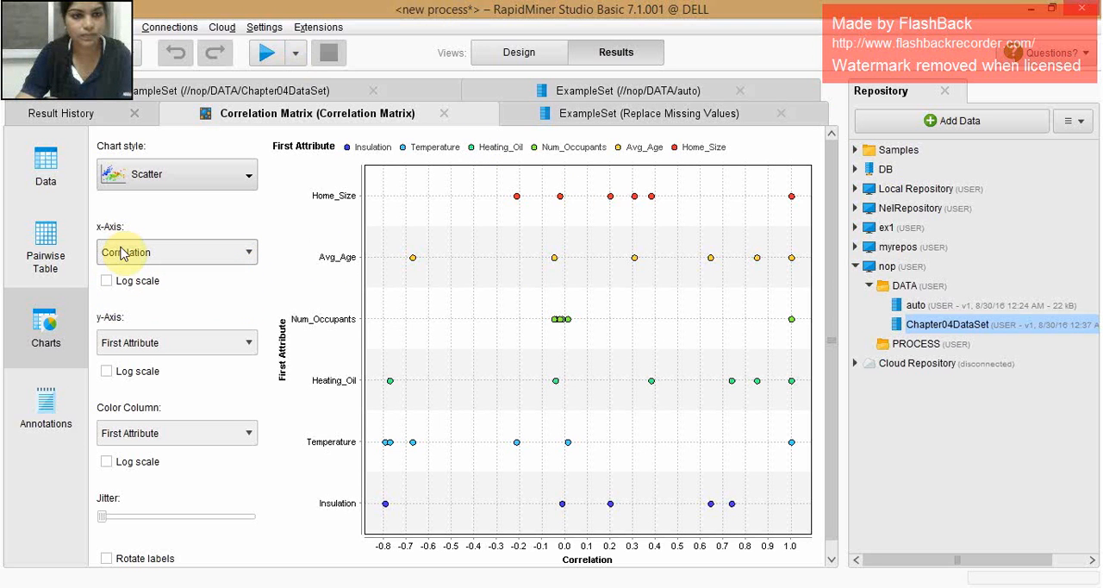
- Display the Replace Missing Values example set as a Scatter chart
left_click(648, 116)
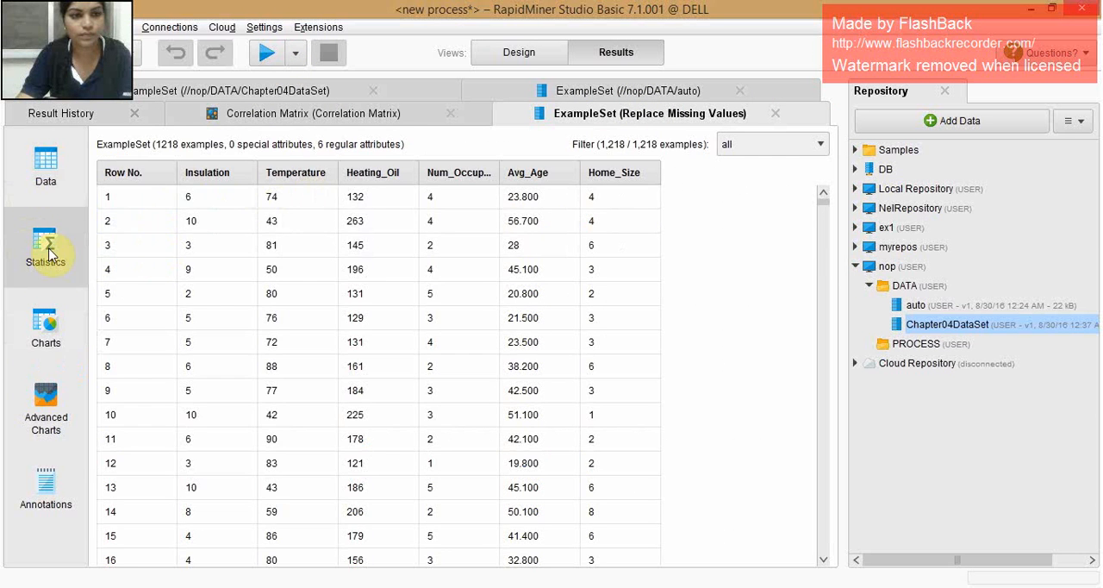
left_click(43, 248)
left_click(48, 336)
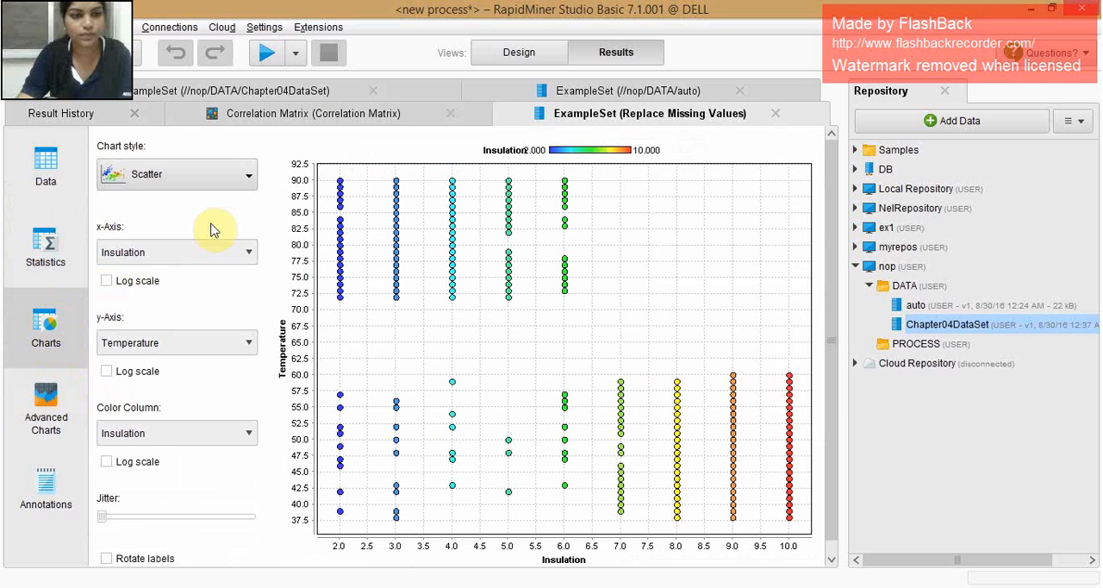
left_click(180, 177)
left_click(182, 210)
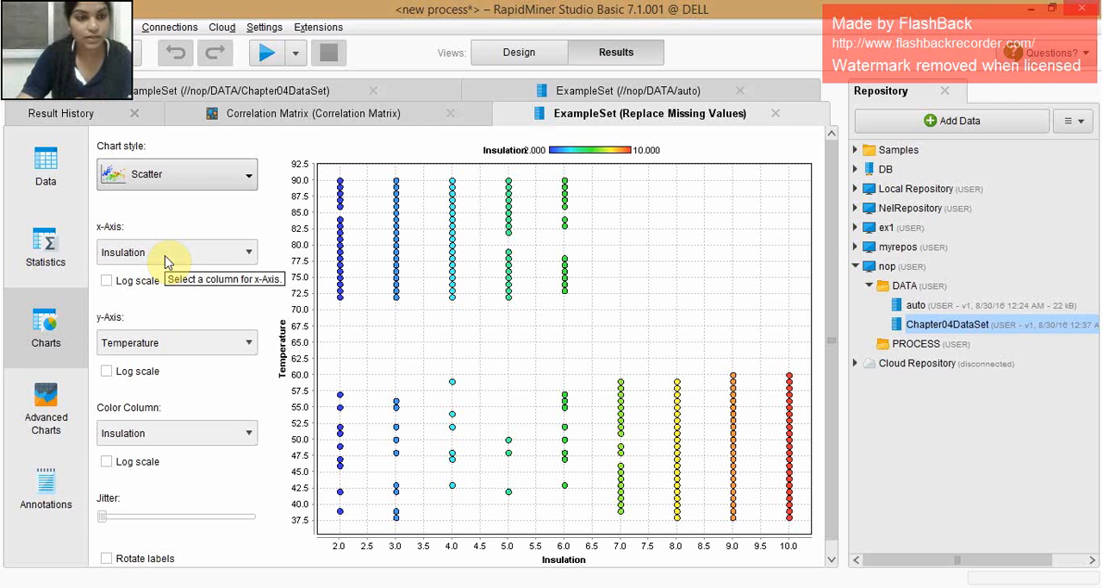
- Plot Heating_Oil on the y-axis against Avg_Age on the x-axis of the scatter chart
left_click(167, 353)
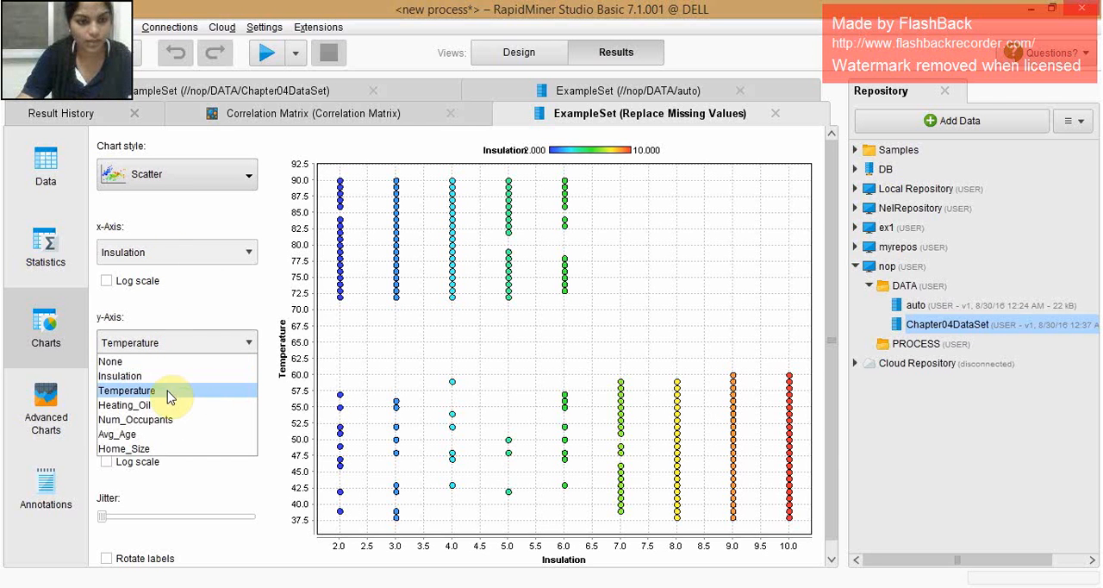
left_click(137, 406)
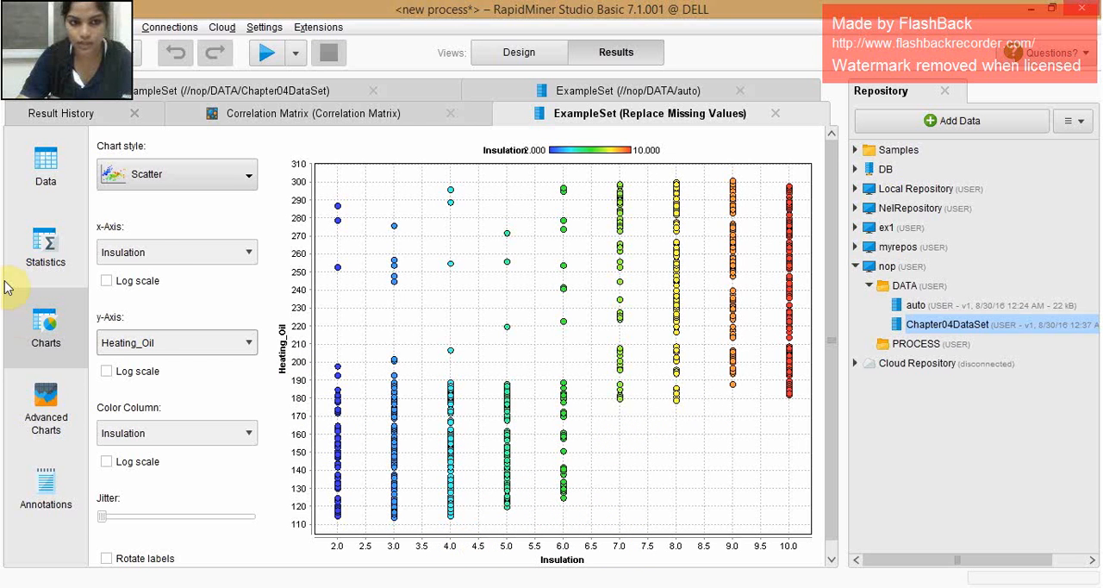
left_click(119, 252)
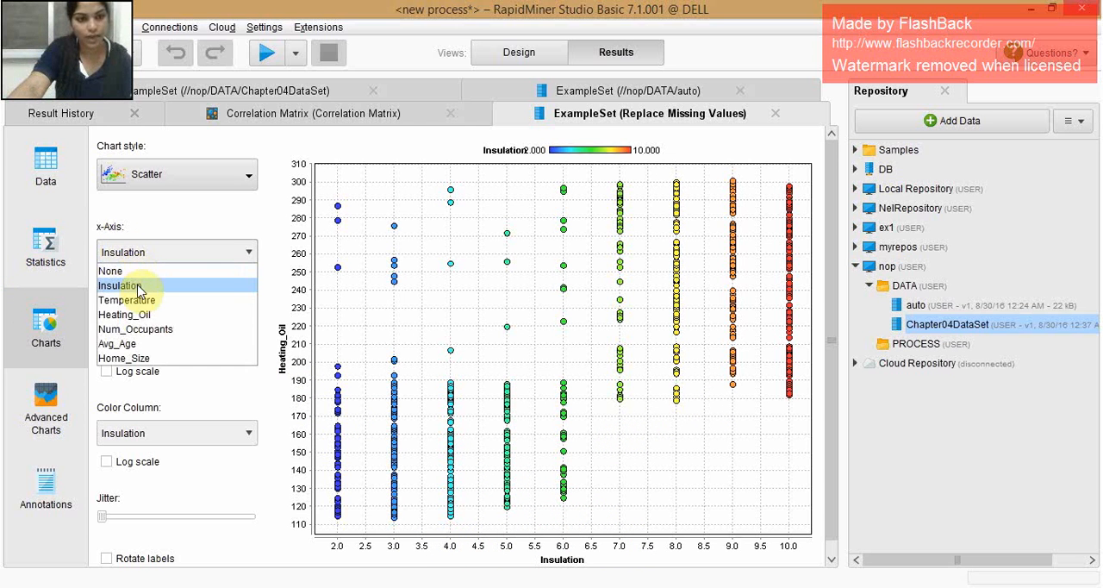
left_click(129, 345)
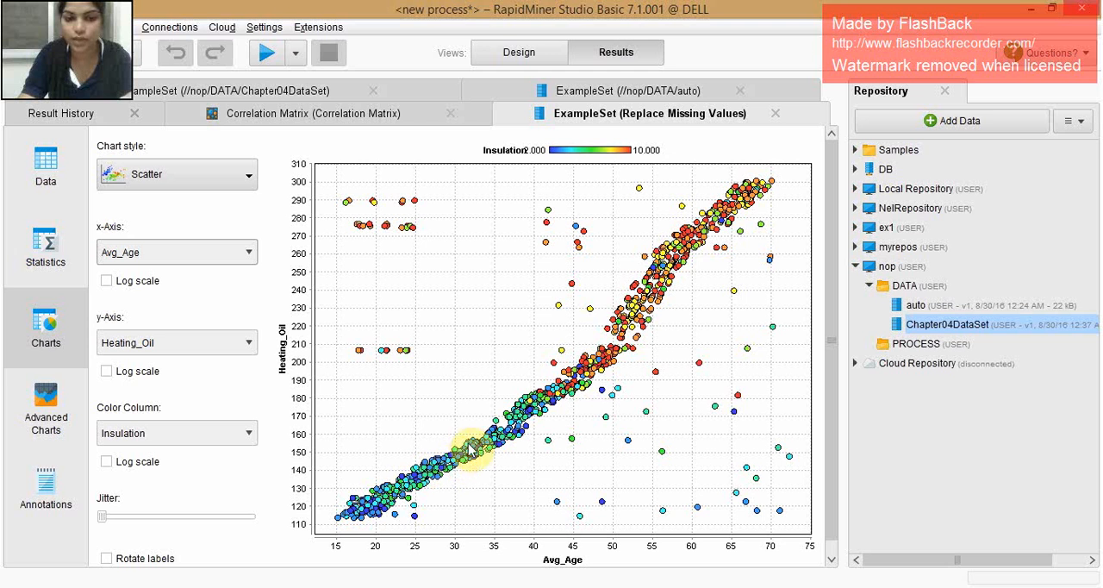
- Change the scatter chart's x-axis to Temperature, keeping Heating_Oil on the y-axis
left_click(207, 258)
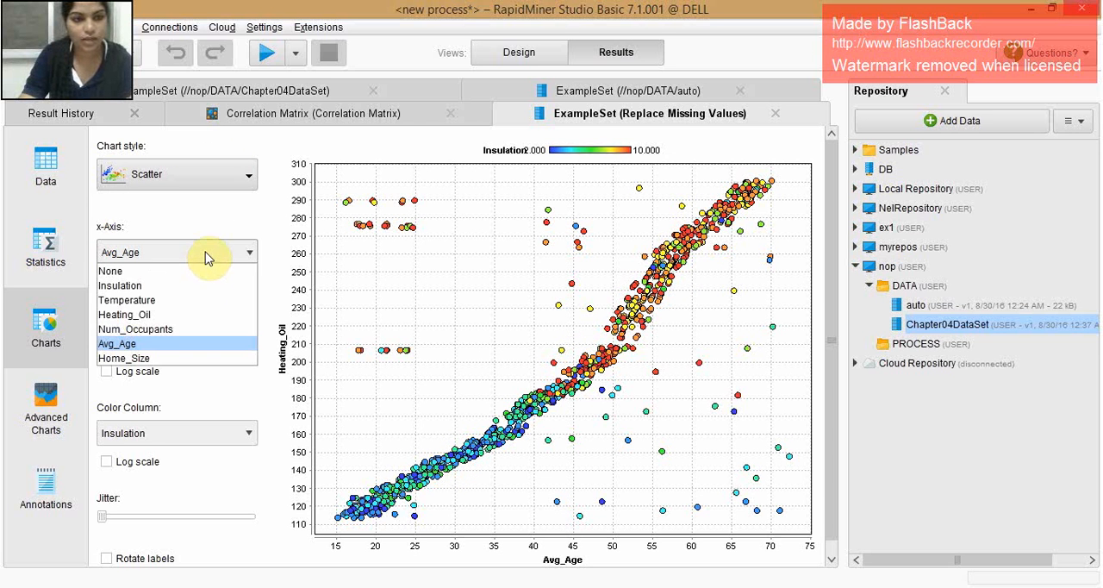
left_click(200, 259)
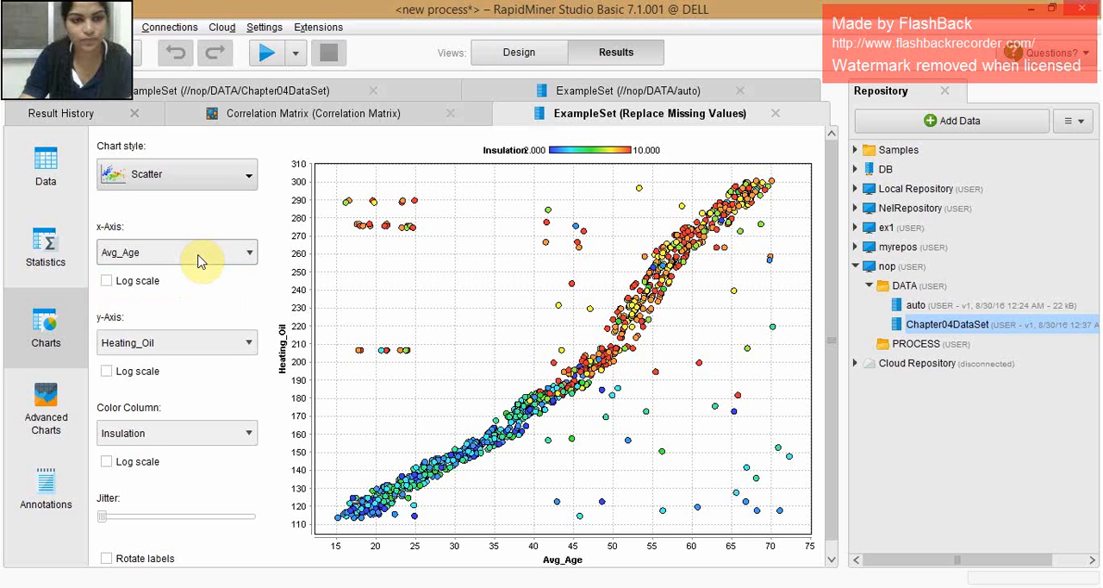
left_click(198, 255)
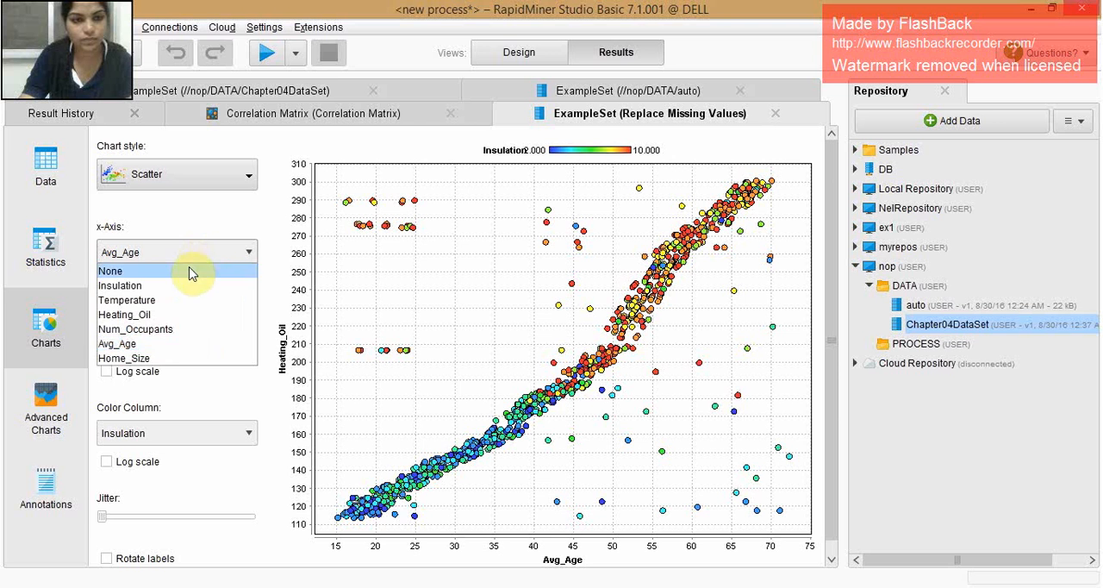
left_click(138, 304)
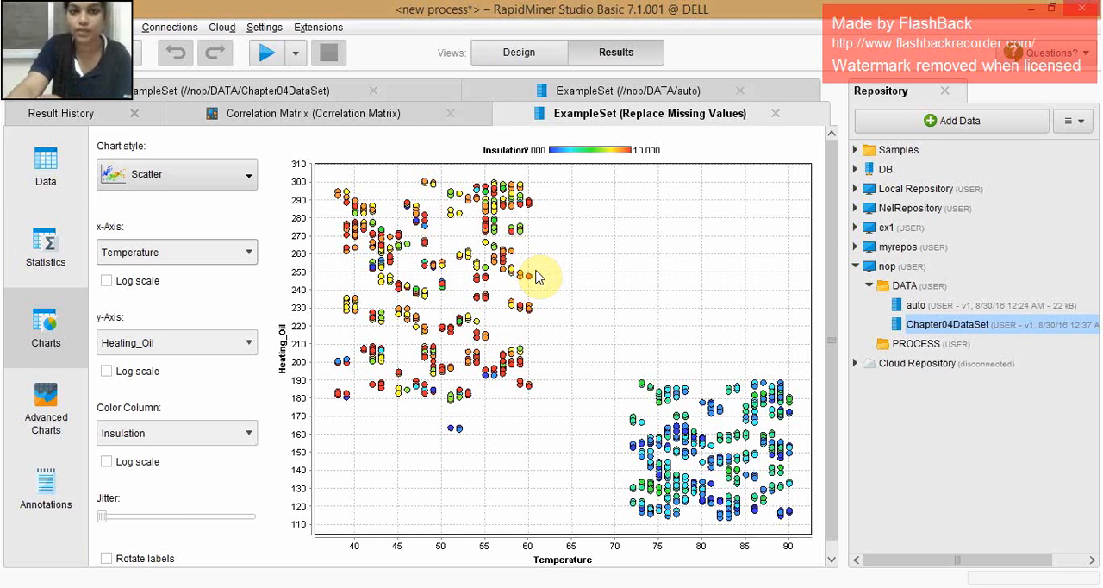
- Switch the chart to Scatter 3D with Insulation on the x-axis, Temperature on the y-axis and only Heating_Oil on the z-axis
left_click(239, 181)
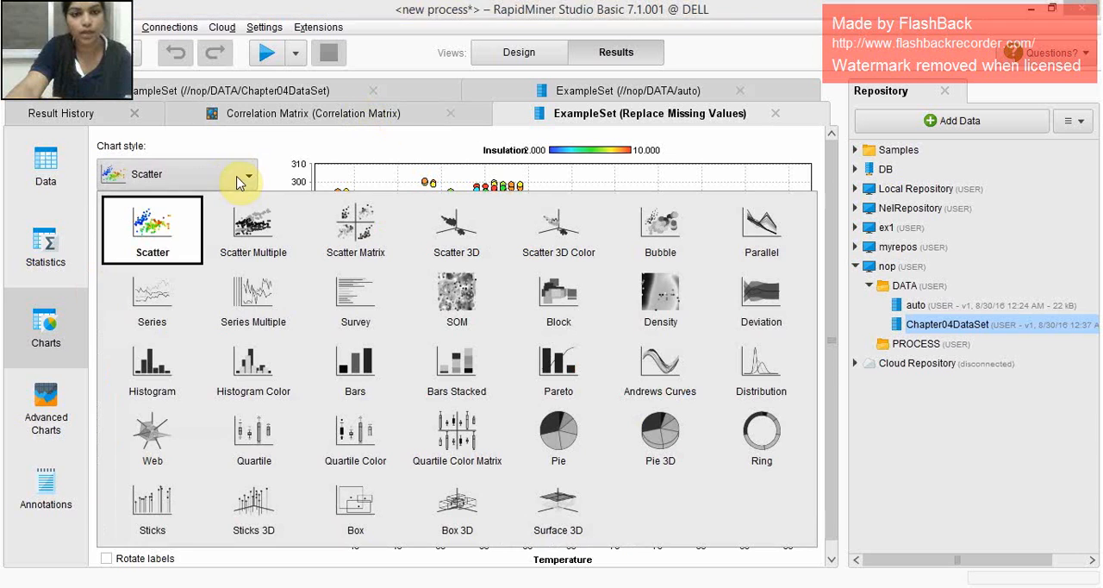
left_click(434, 235)
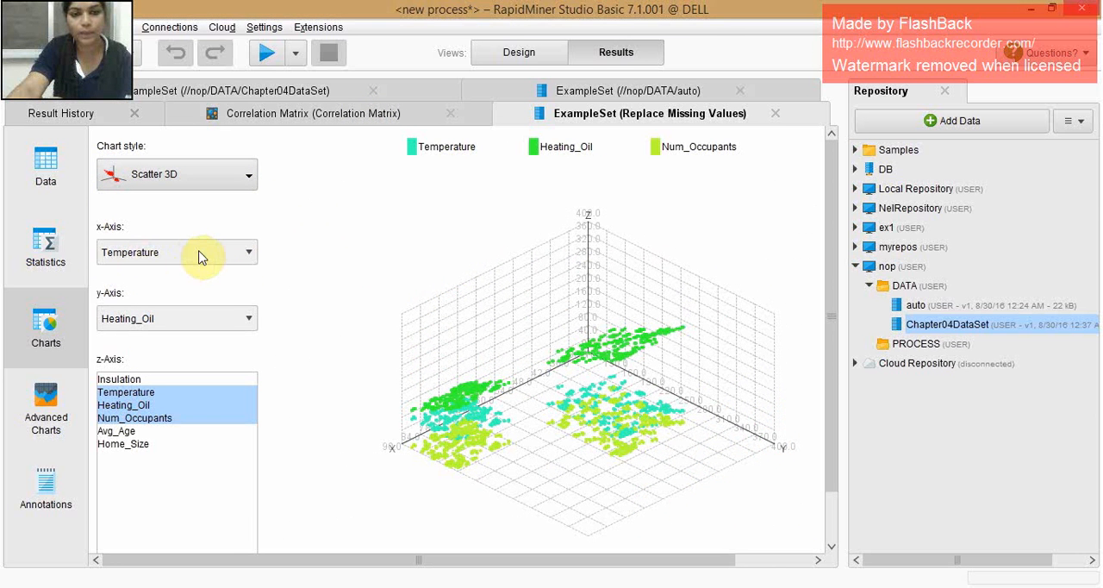
left_click(199, 254)
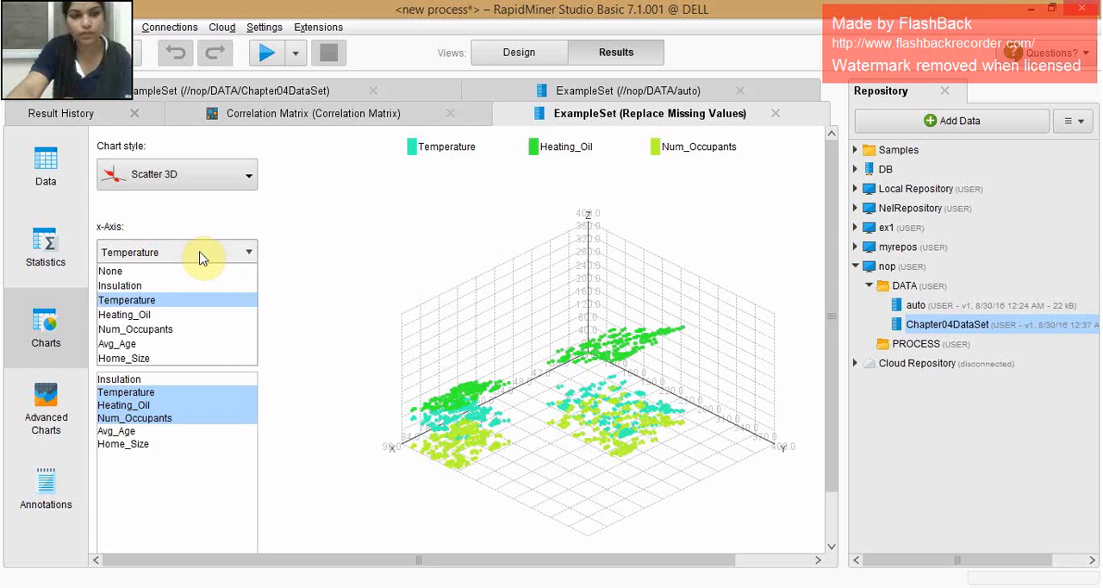
left_click(148, 290)
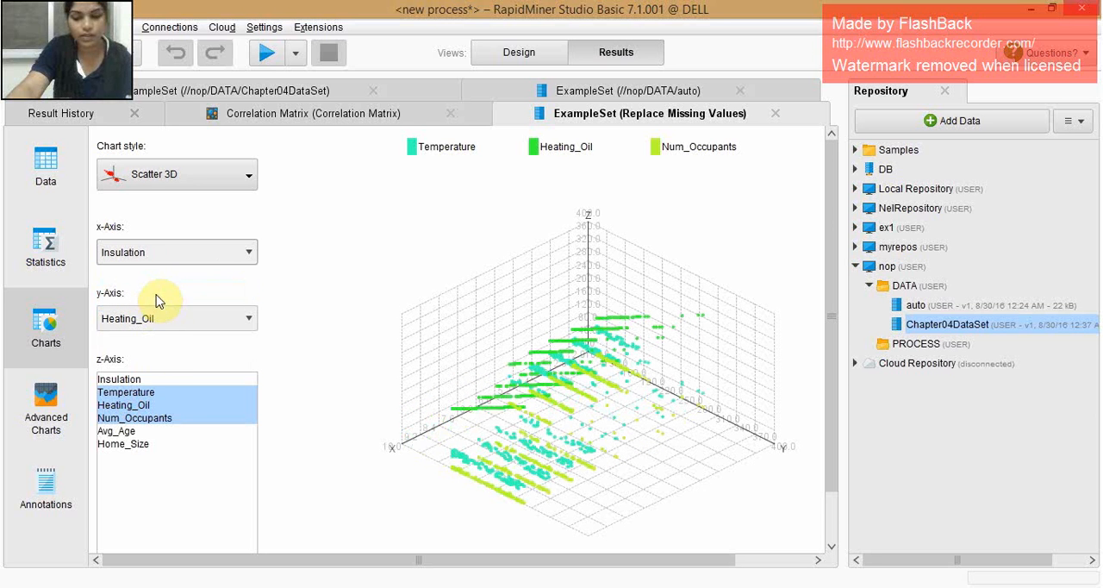
left_click(134, 407)
left_click(143, 317)
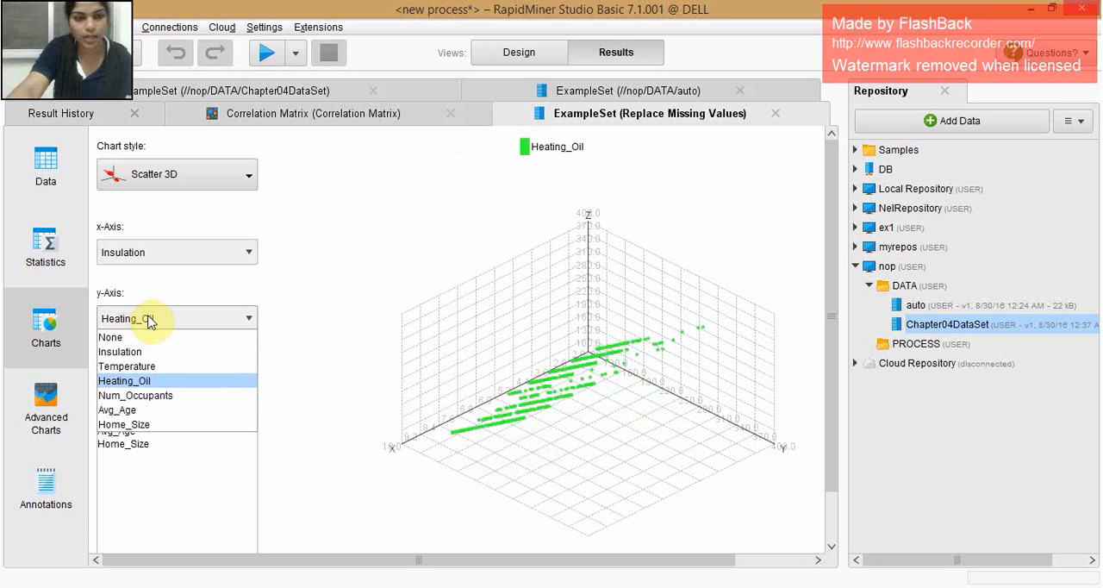
left_click(136, 368)
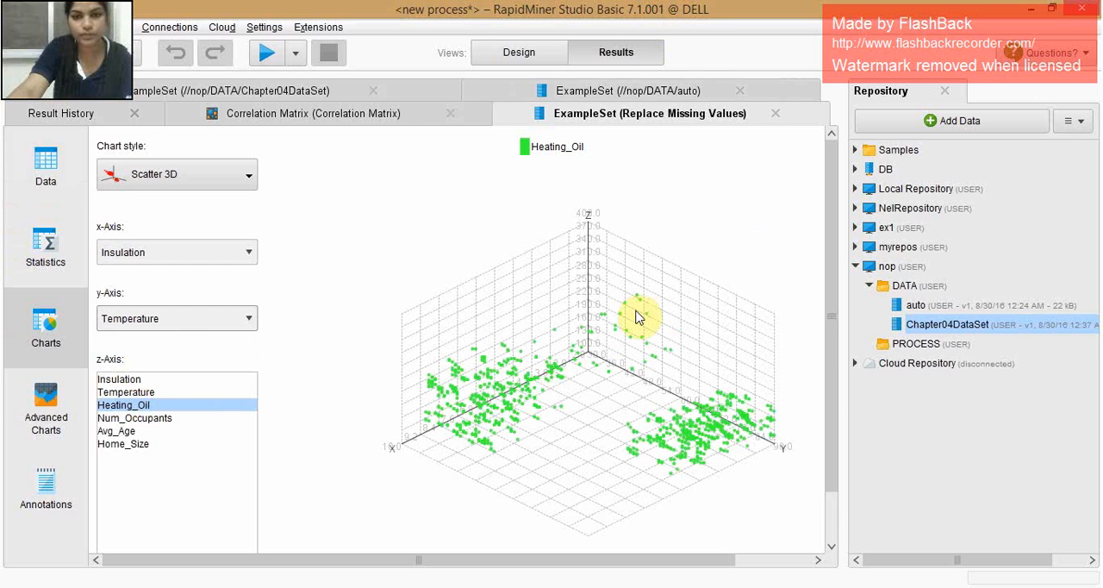
- Rotate the 3D scatter chart to examine Heating_Oil face-on against Insulation and against Temperature
left_click_drag(684, 356, 628, 365)
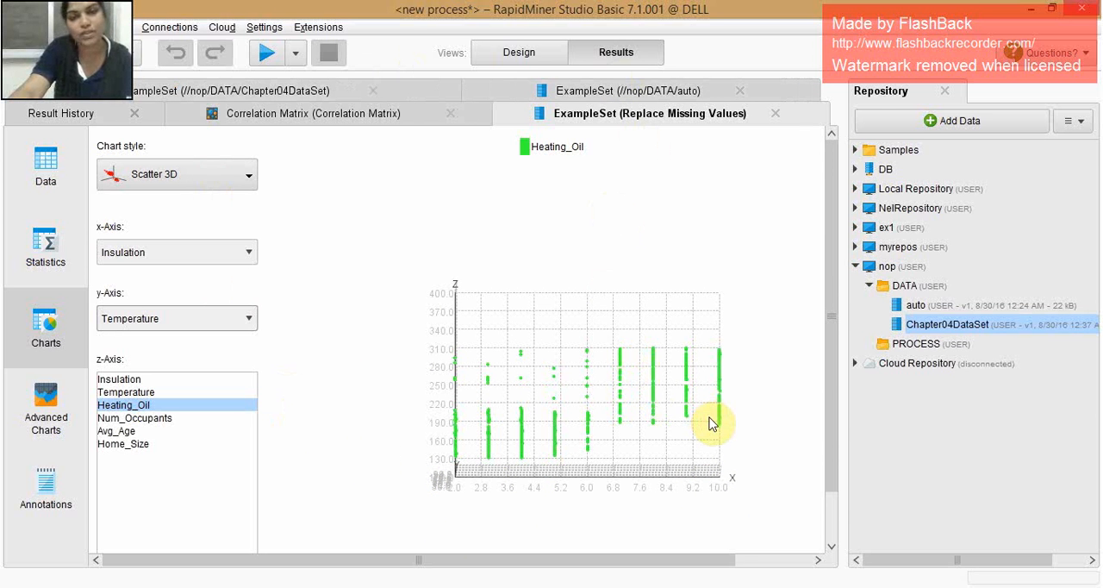
left_click_drag(709, 452, 583, 448)
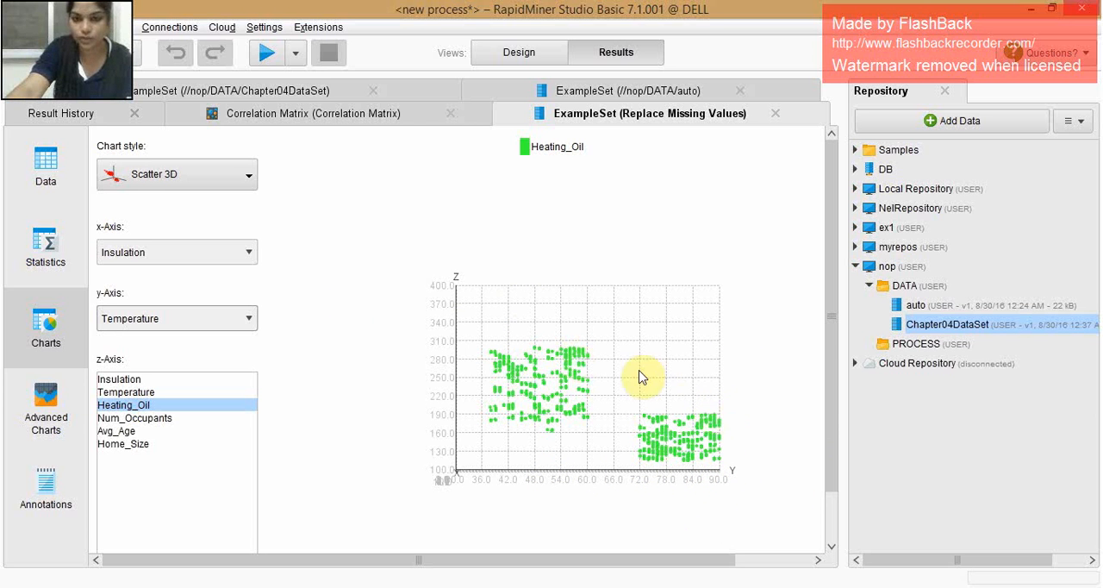
left_click(205, 328)
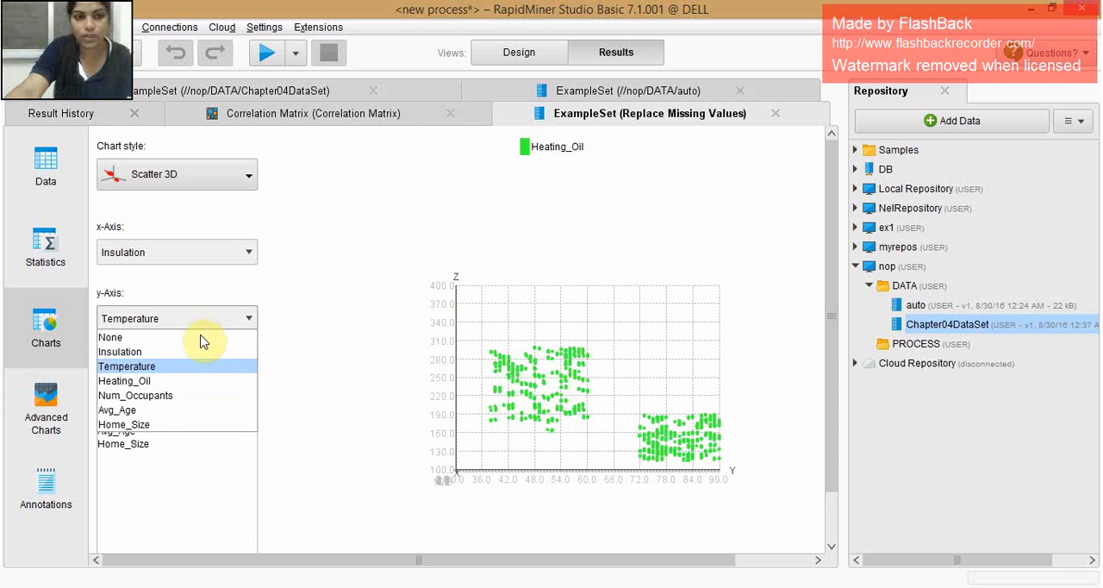
left_click(241, 320)
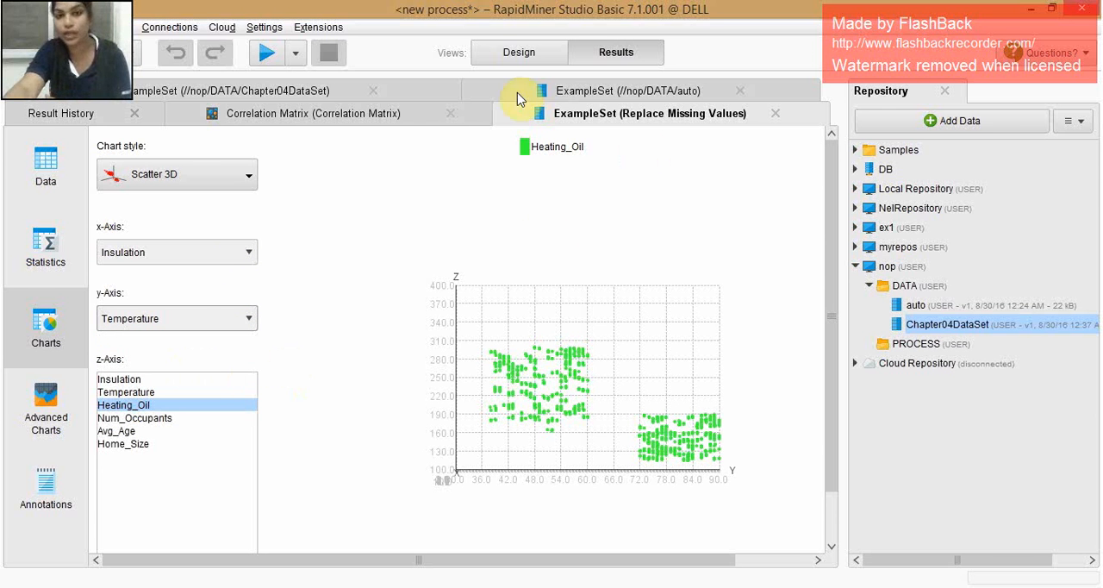
- Return to the process design and review the Correlation Matrix matrix output's connection to the second process result
left_click(503, 58)
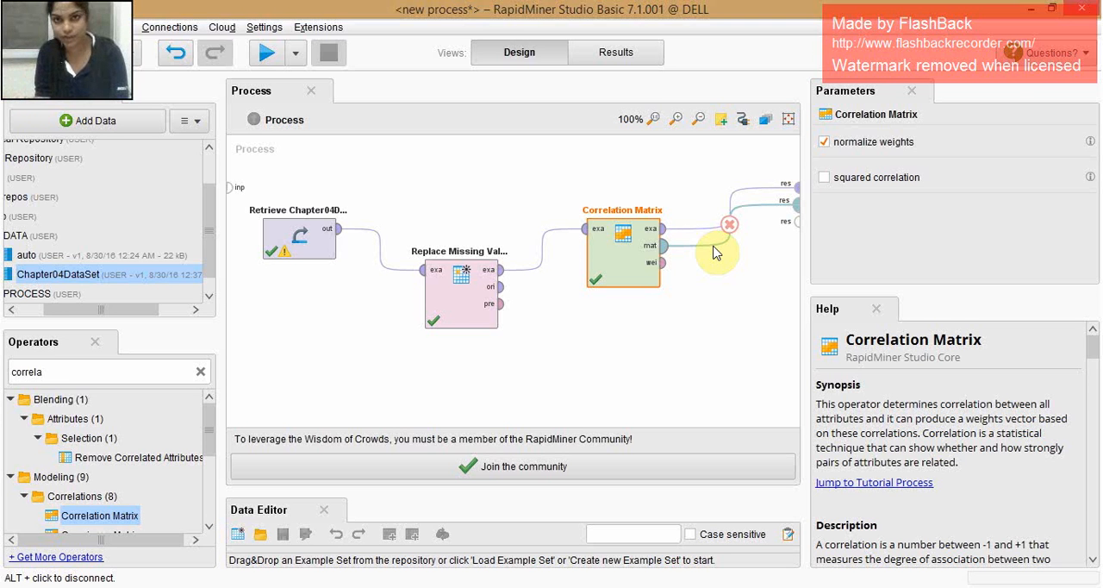
left_click_drag(714, 251, 796, 204)
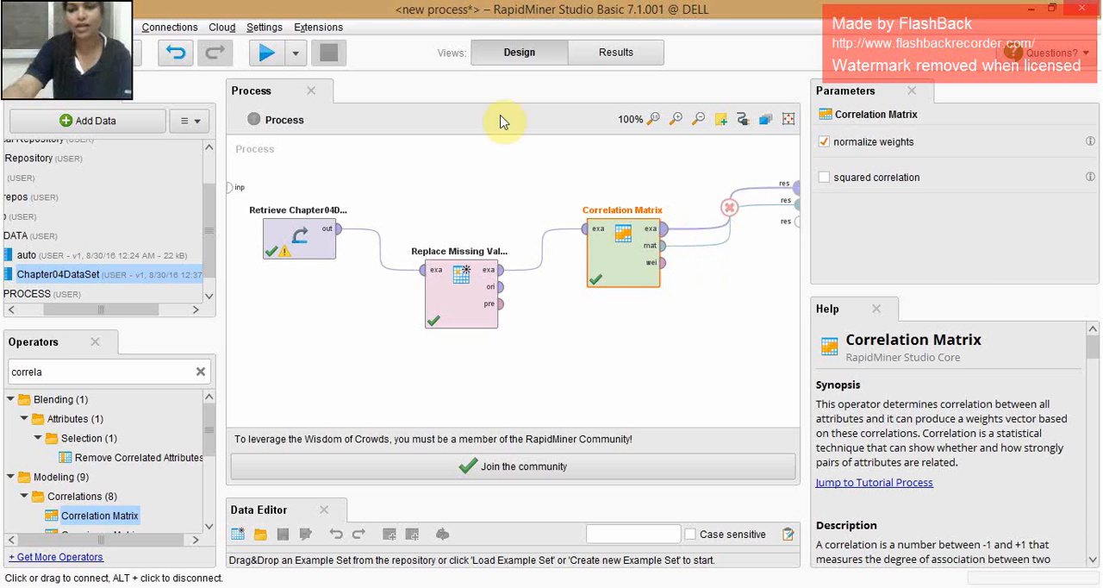
left_click(948, 586)
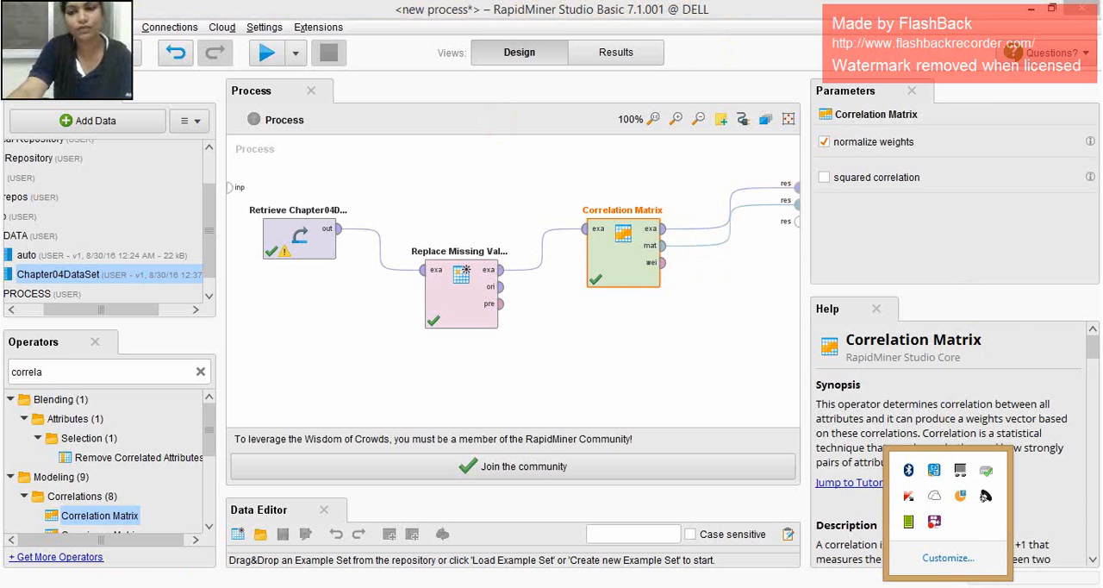
right_click(937, 523)
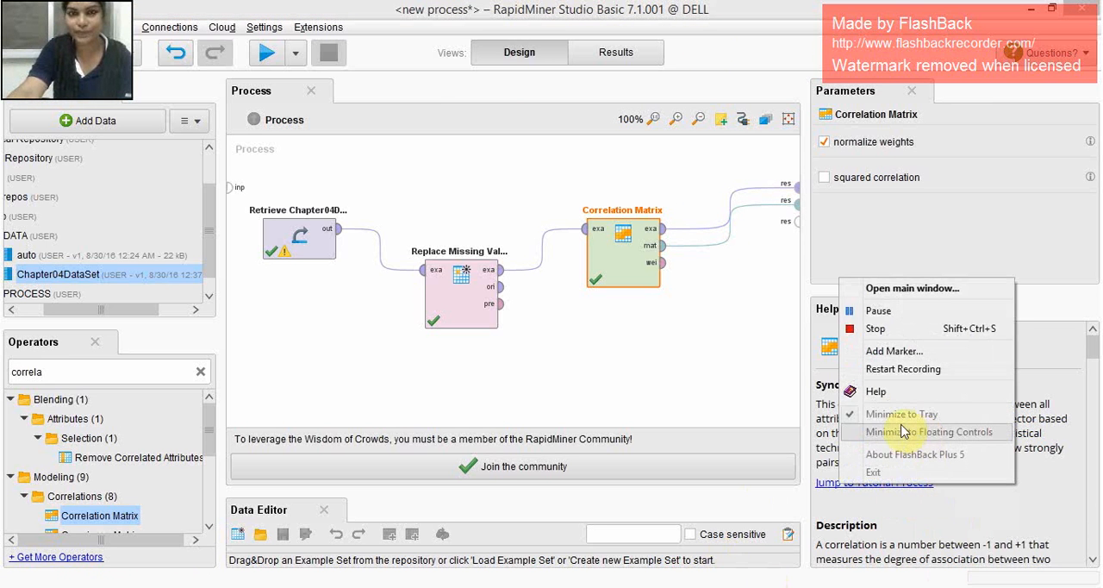